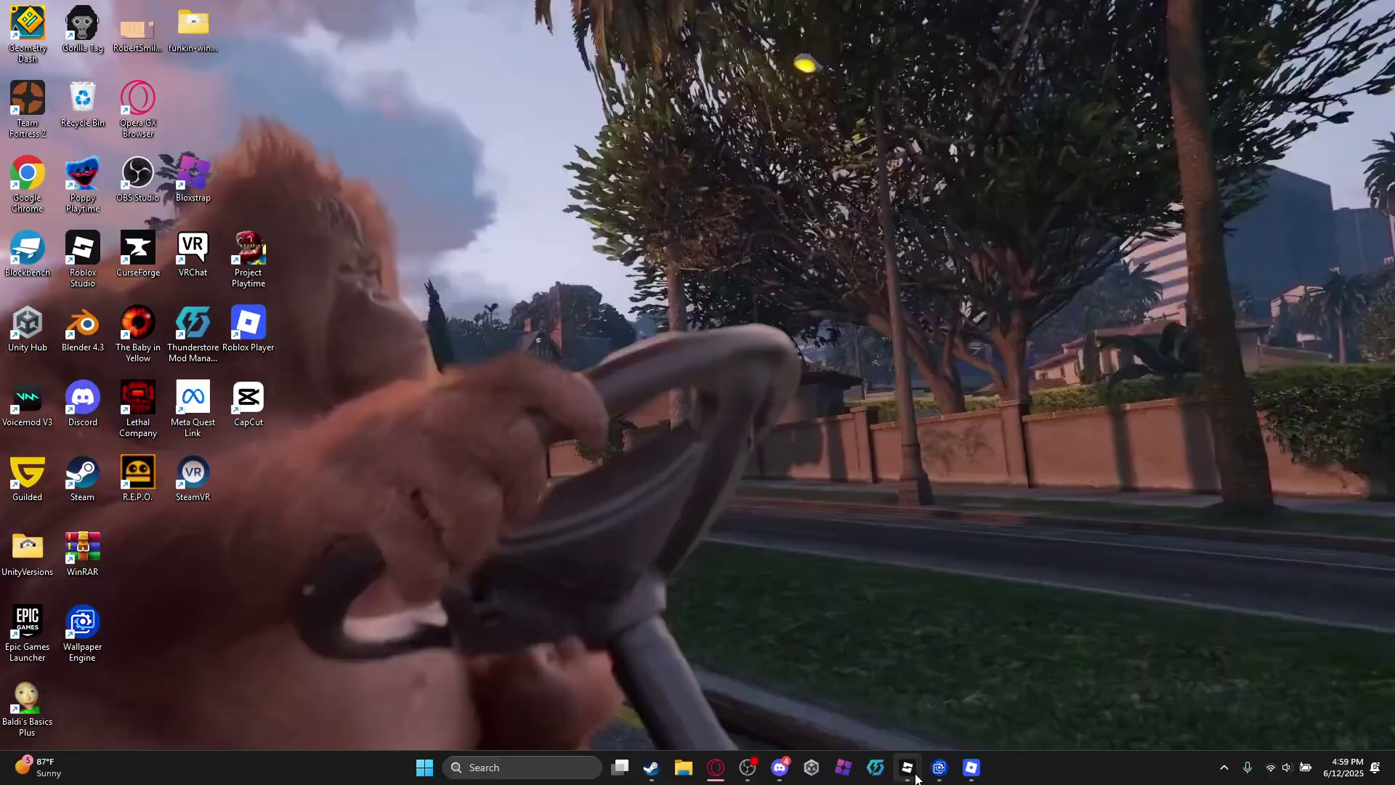
Switch to the Dandy's World Tutorial place in Roblox Studio and look over its lobby models and interface.
{"action": "mouse_move", "coordinate": [916, 779]}
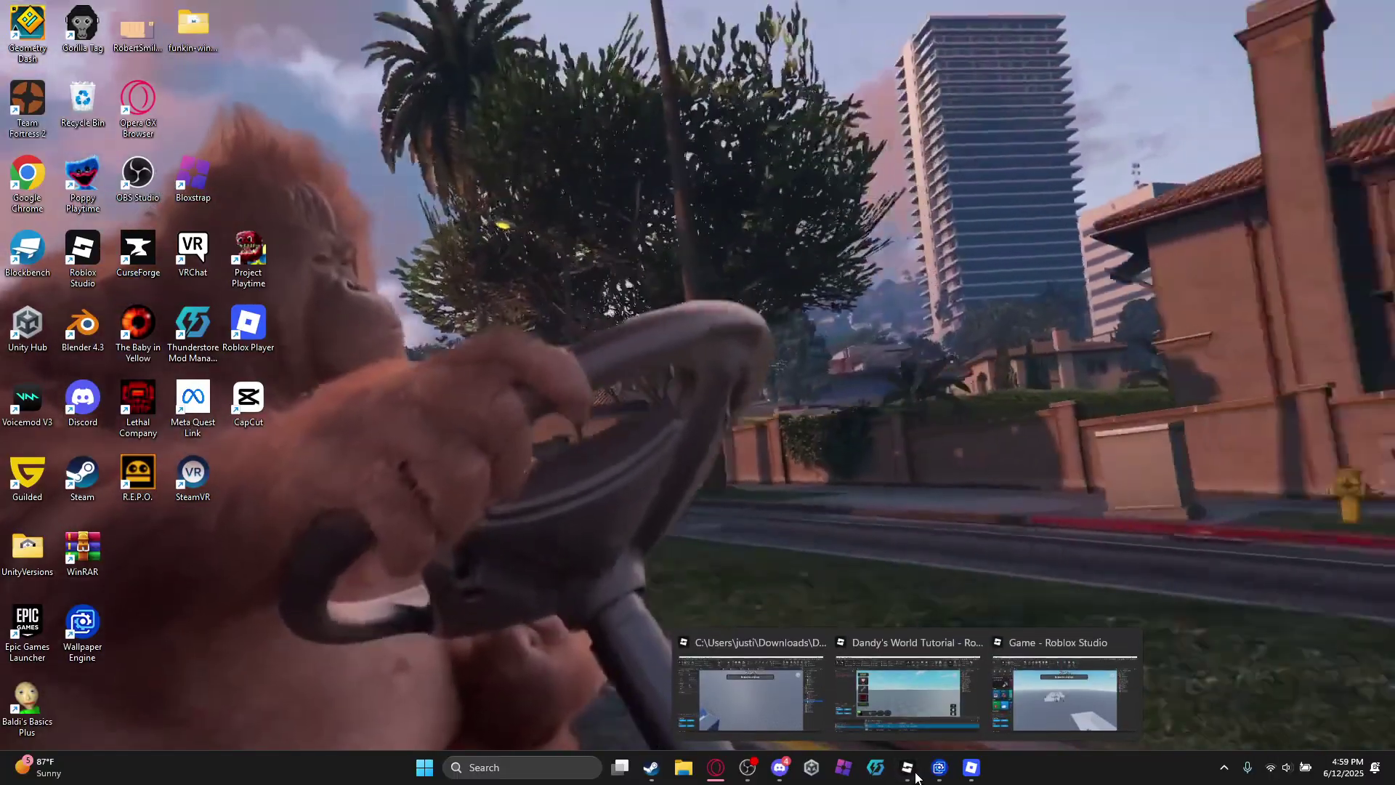
{"action": "left_click", "coordinate": [929, 724]}
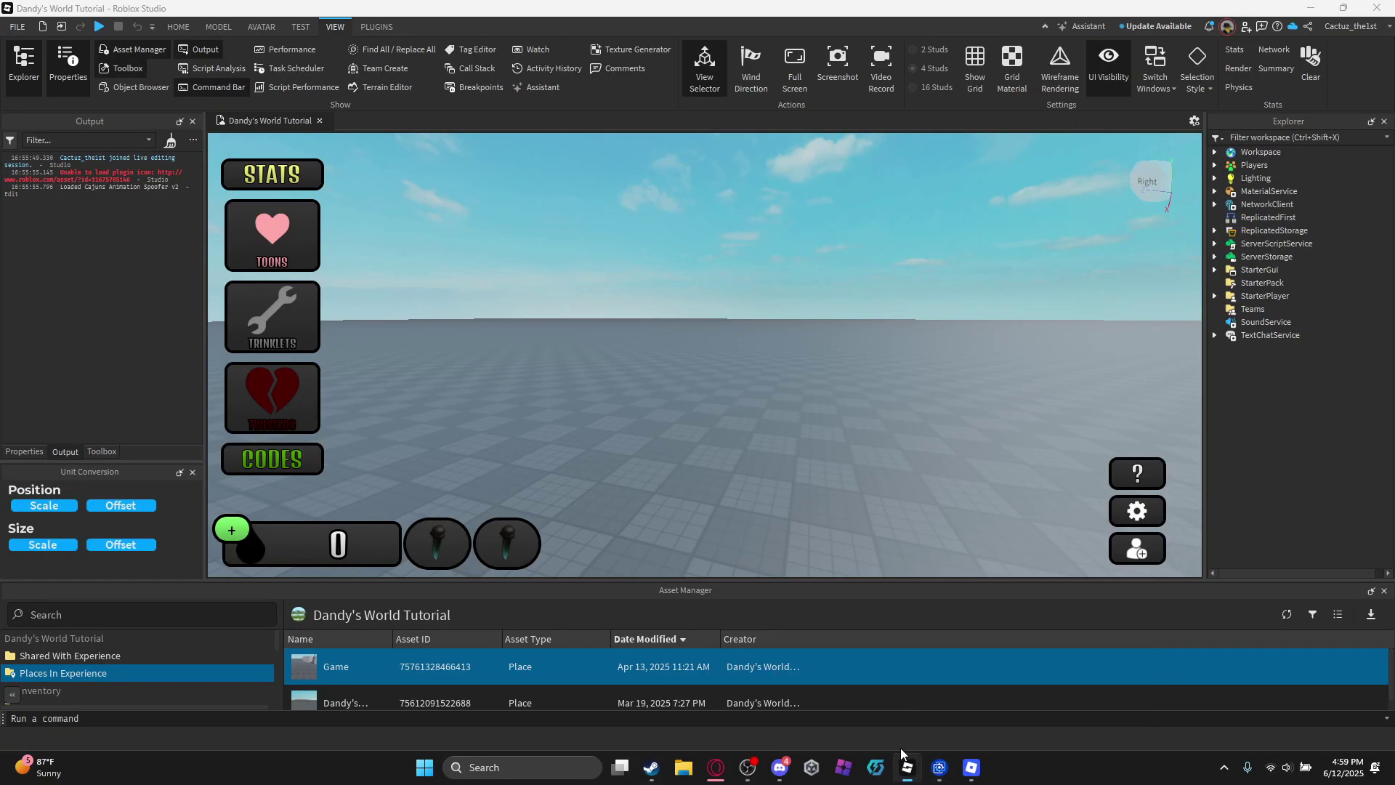
{"action": "right_click_drag", "start_coordinate": [571, 395], "coordinate": [640, 384]}
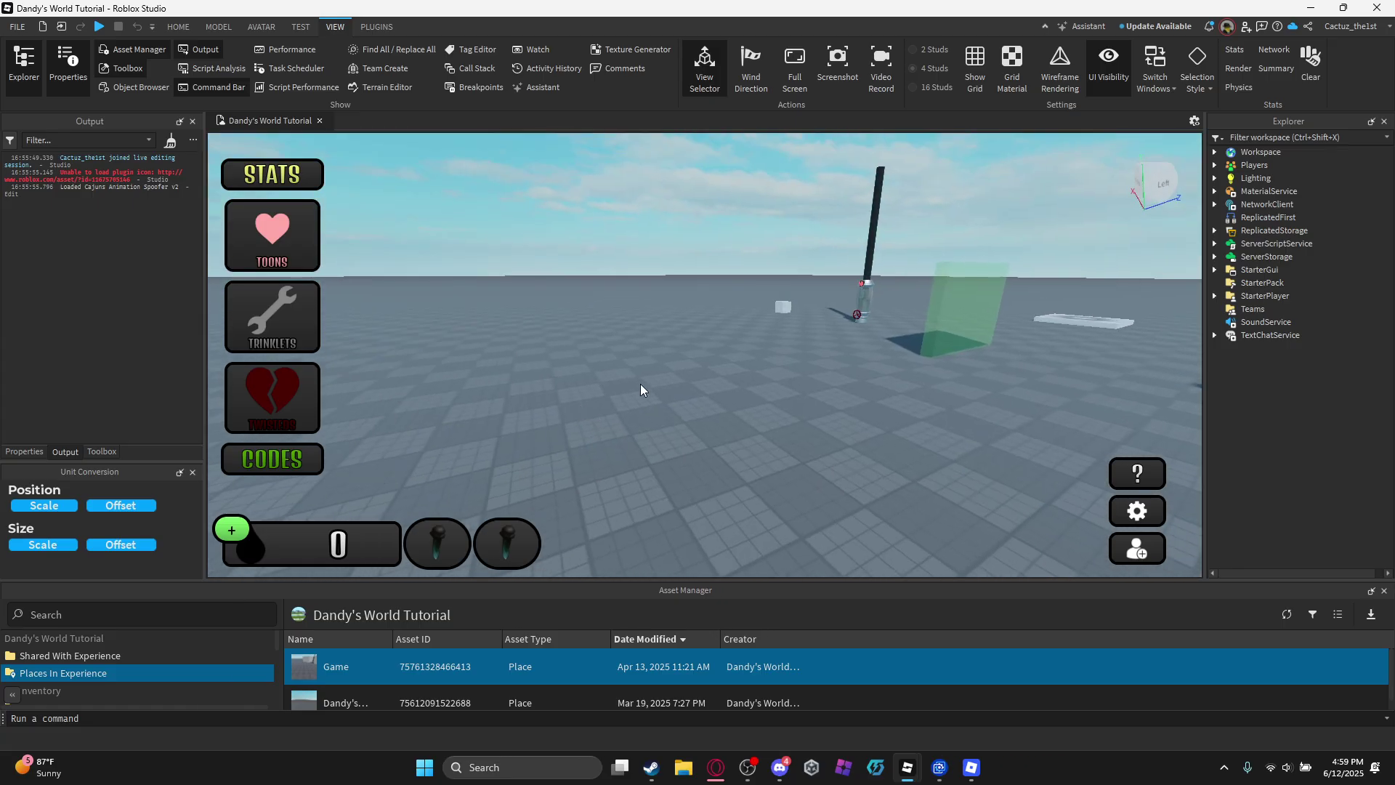
{"action": "right_click_drag", "start_coordinate": [814, 247], "coordinate": [810, 312]}
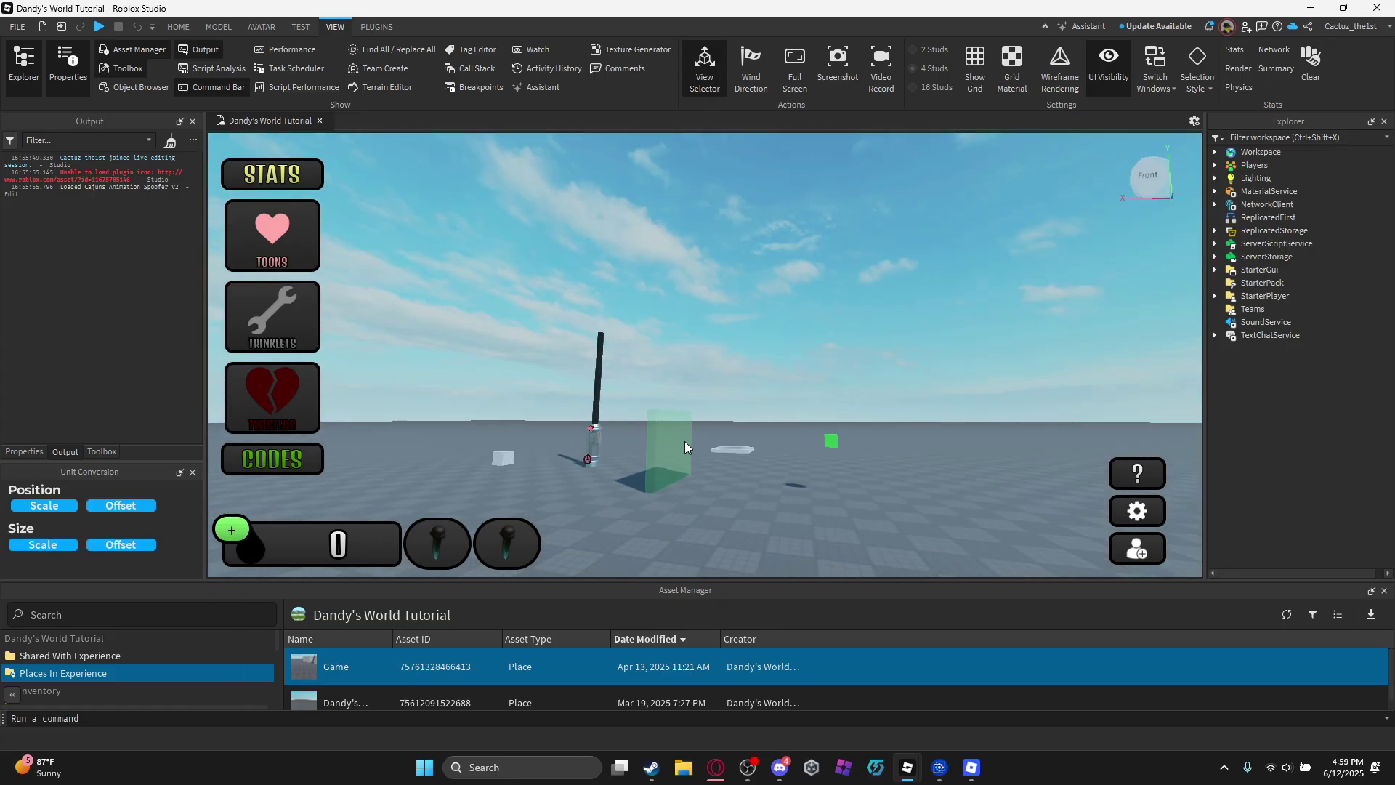
{"action": "right_click_drag", "start_coordinate": [685, 442], "coordinate": [638, 434]}
{"action": "scroll", "coordinate": [616, 395], "scroll_direction": "up", "scroll_amount": 3}
{"action": "scroll", "coordinate": [616, 396], "scroll_direction": "up", "scroll_amount": 2}
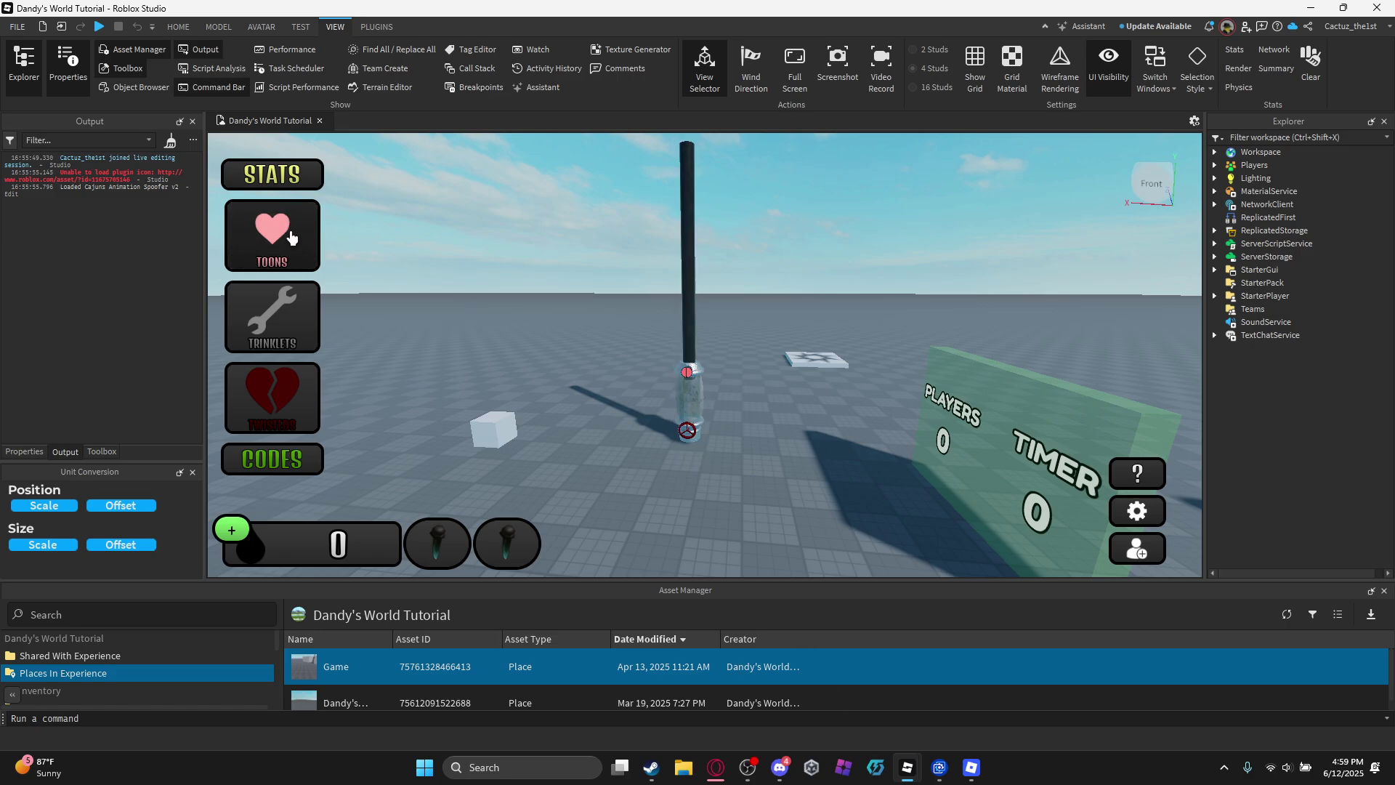
{"action": "right_click_drag", "start_coordinate": [452, 269], "coordinate": [321, 266]}
Switch to the Game place and delete the Ungroup model containing the maze walls from Workspace.
{"action": "mouse_move", "coordinate": [912, 775]}
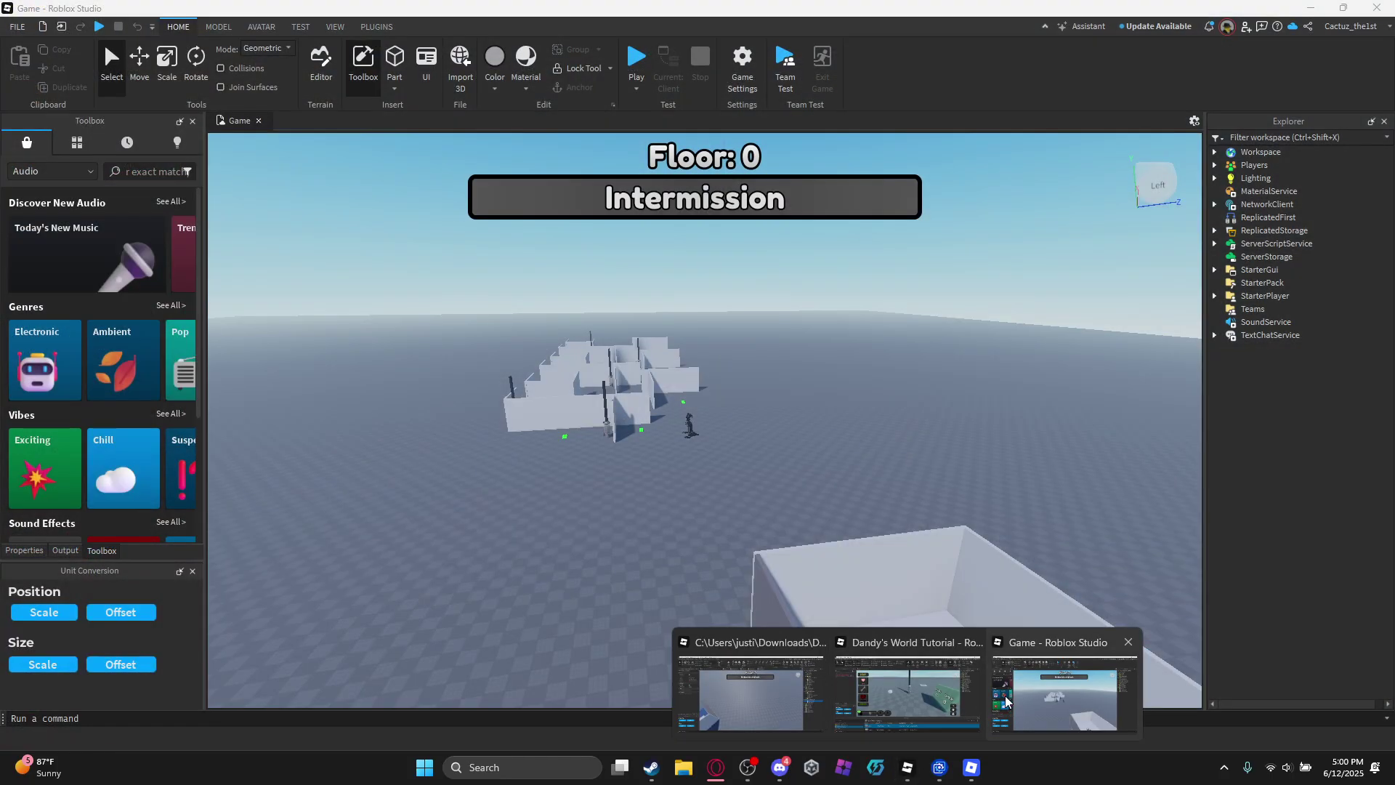
{"action": "left_click", "coordinate": [1006, 702]}
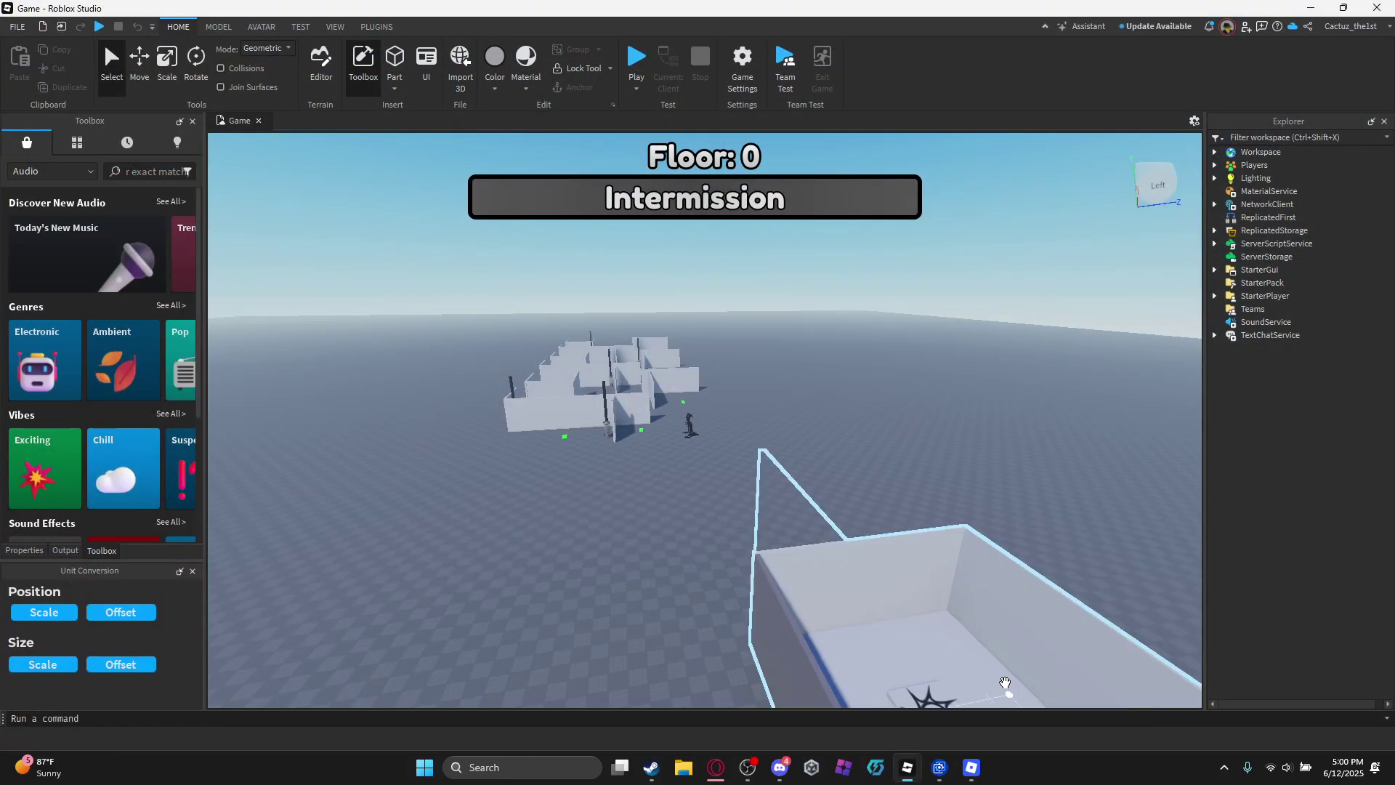
{"action": "key", "text": "a"}
{"action": "right_click_drag", "start_coordinate": [730, 428], "coordinate": [748, 453]}
{"action": "key", "text": "e"}
{"action": "left_click", "coordinate": [747, 445]}
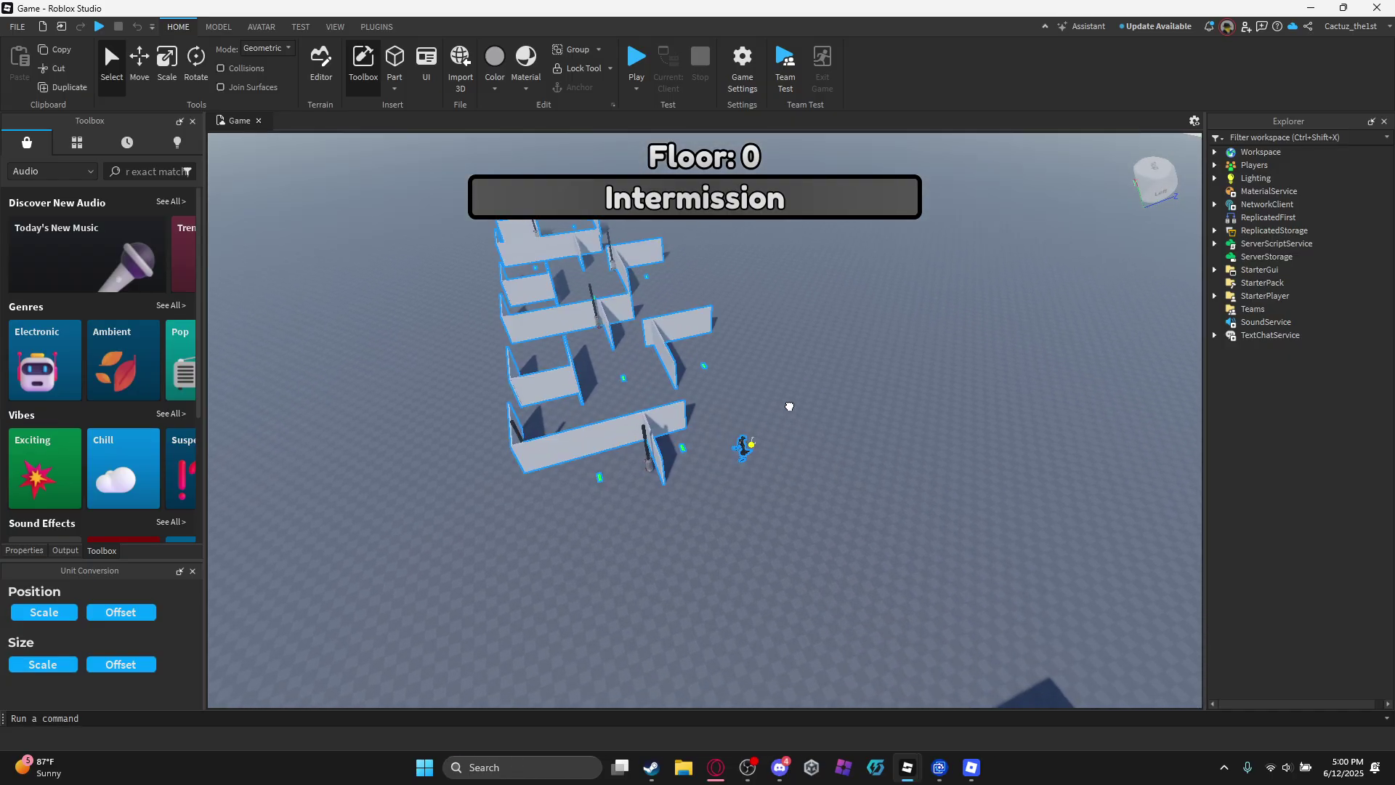
{"action": "right_click_drag", "start_coordinate": [838, 382], "coordinate": [837, 382]}
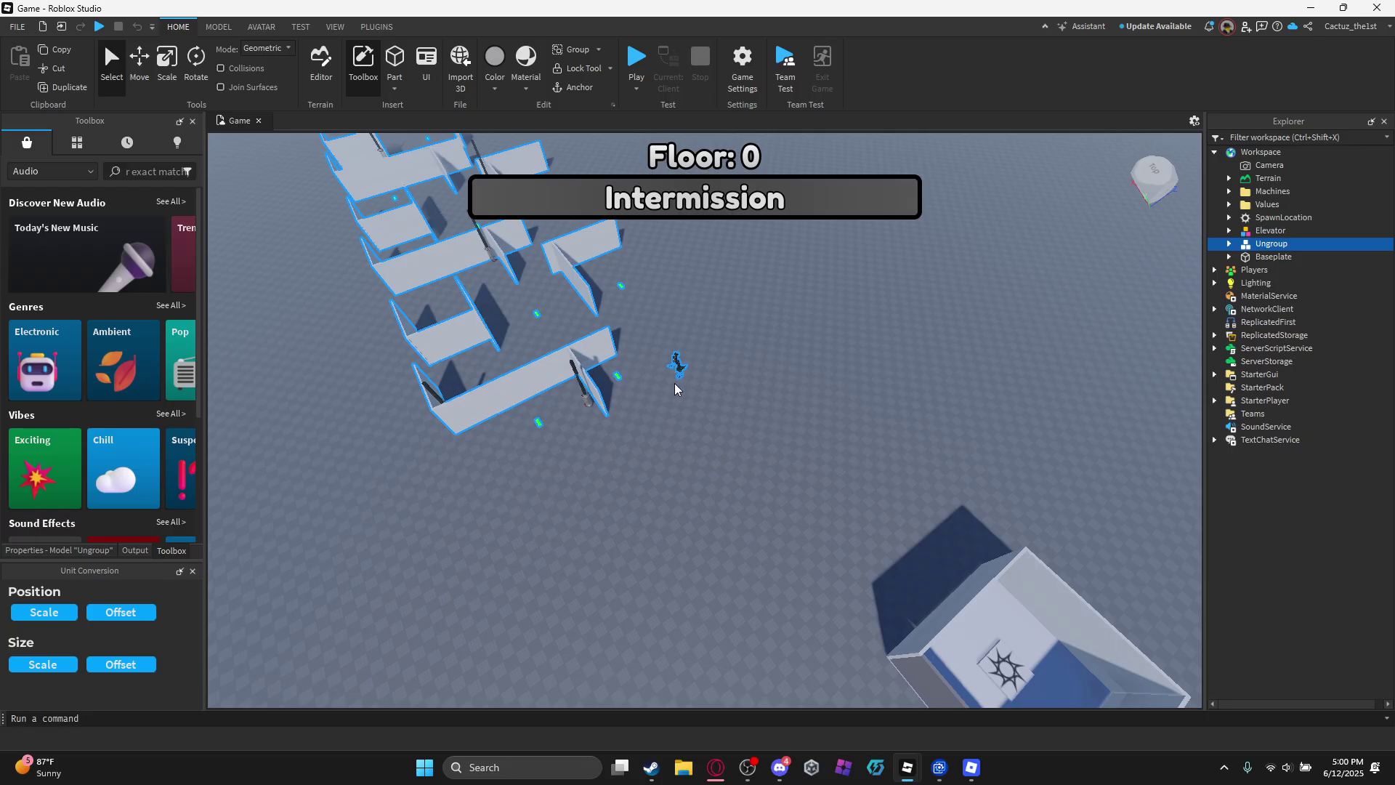
{"action": "key", "text": "Delete"}
Delete the Machines folder with all its machines from Workspace.
{"action": "right_click_drag", "start_coordinate": [770, 353], "coordinate": [830, 366]}
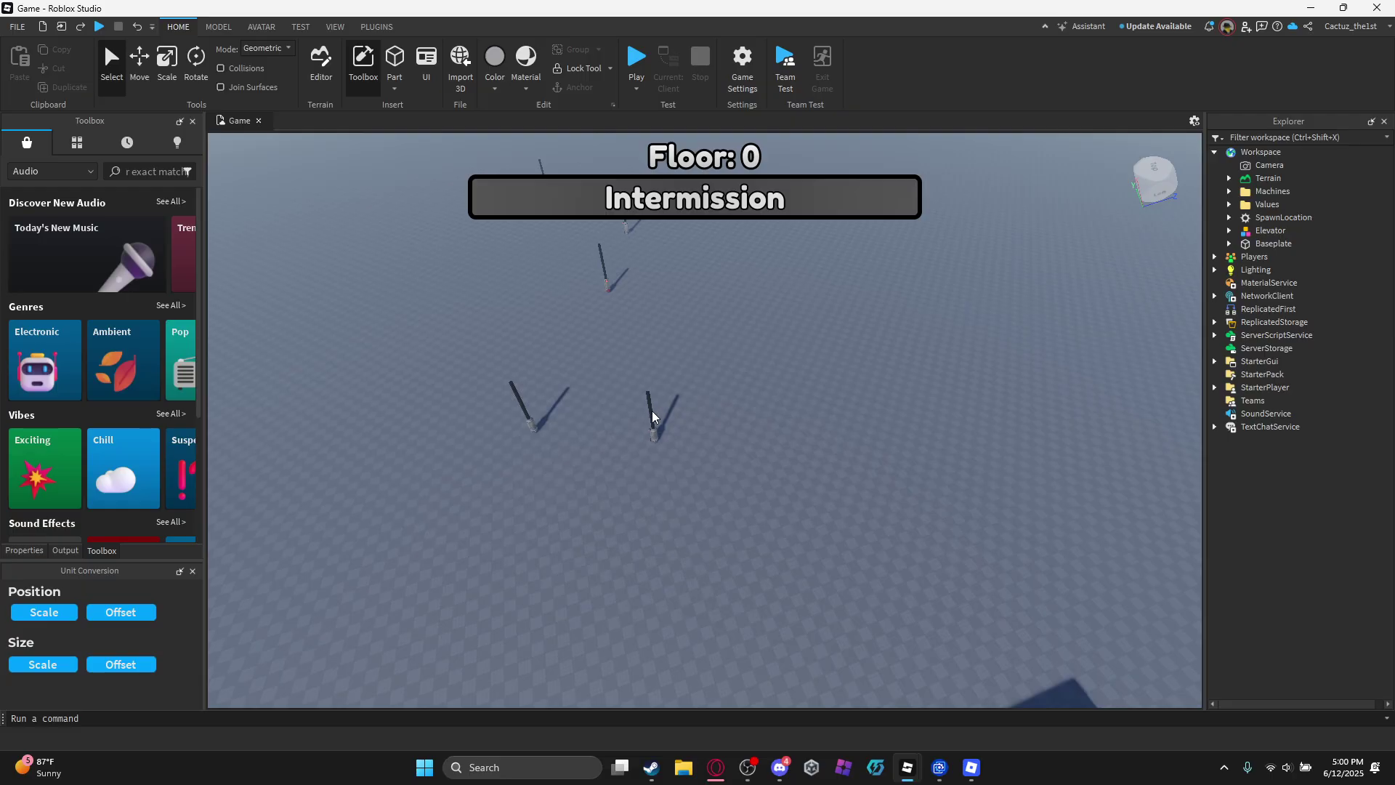
{"action": "left_click", "coordinate": [652, 412]}
{"action": "left_click", "coordinate": [1268, 192]}
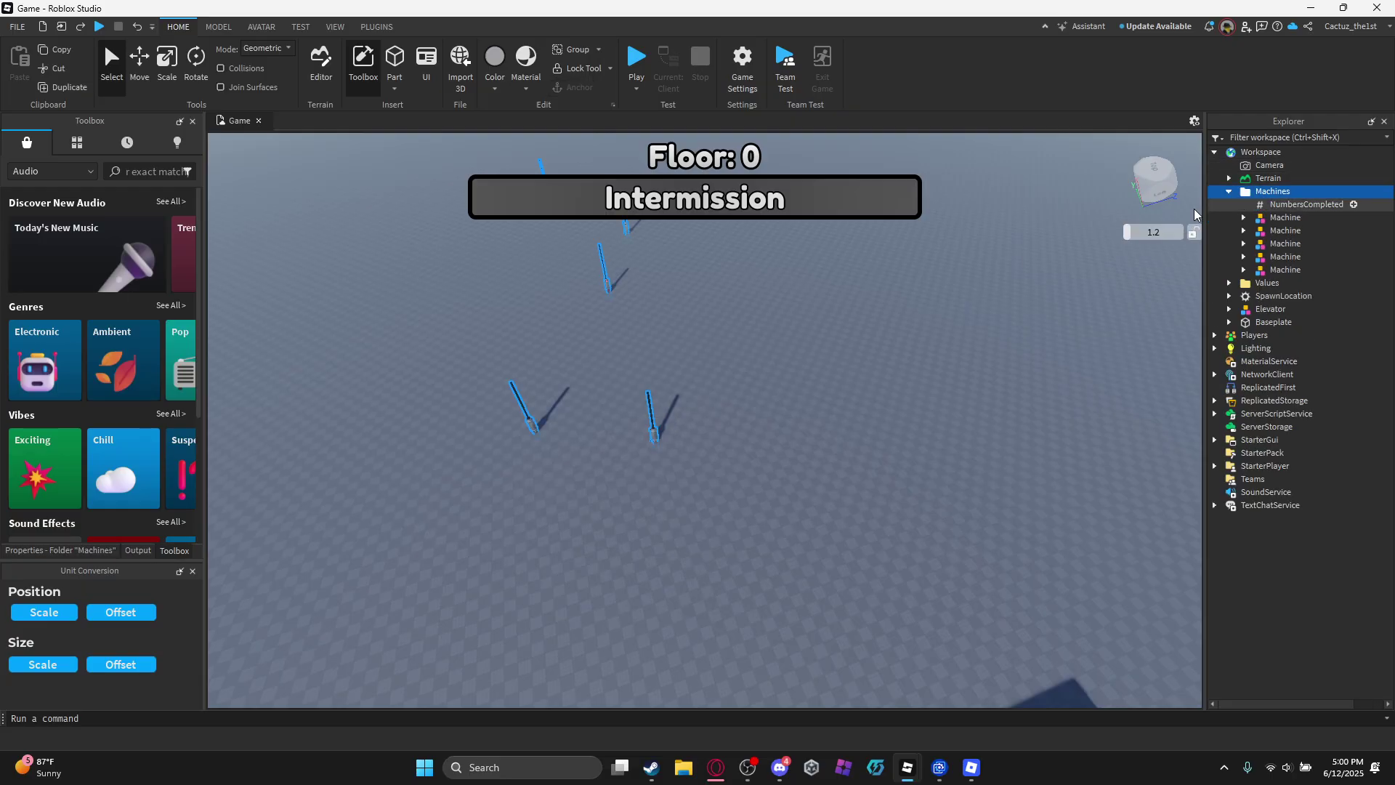
{"action": "key", "text": "Delete"}
Insert the DW Pt. 12 KIT from My Models and place it beside the existing elevator.
{"action": "right_click_drag", "start_coordinate": [612, 380], "coordinate": [552, 390]}
{"action": "left_click", "coordinate": [77, 144]}
{"action": "key", "text": "d"}
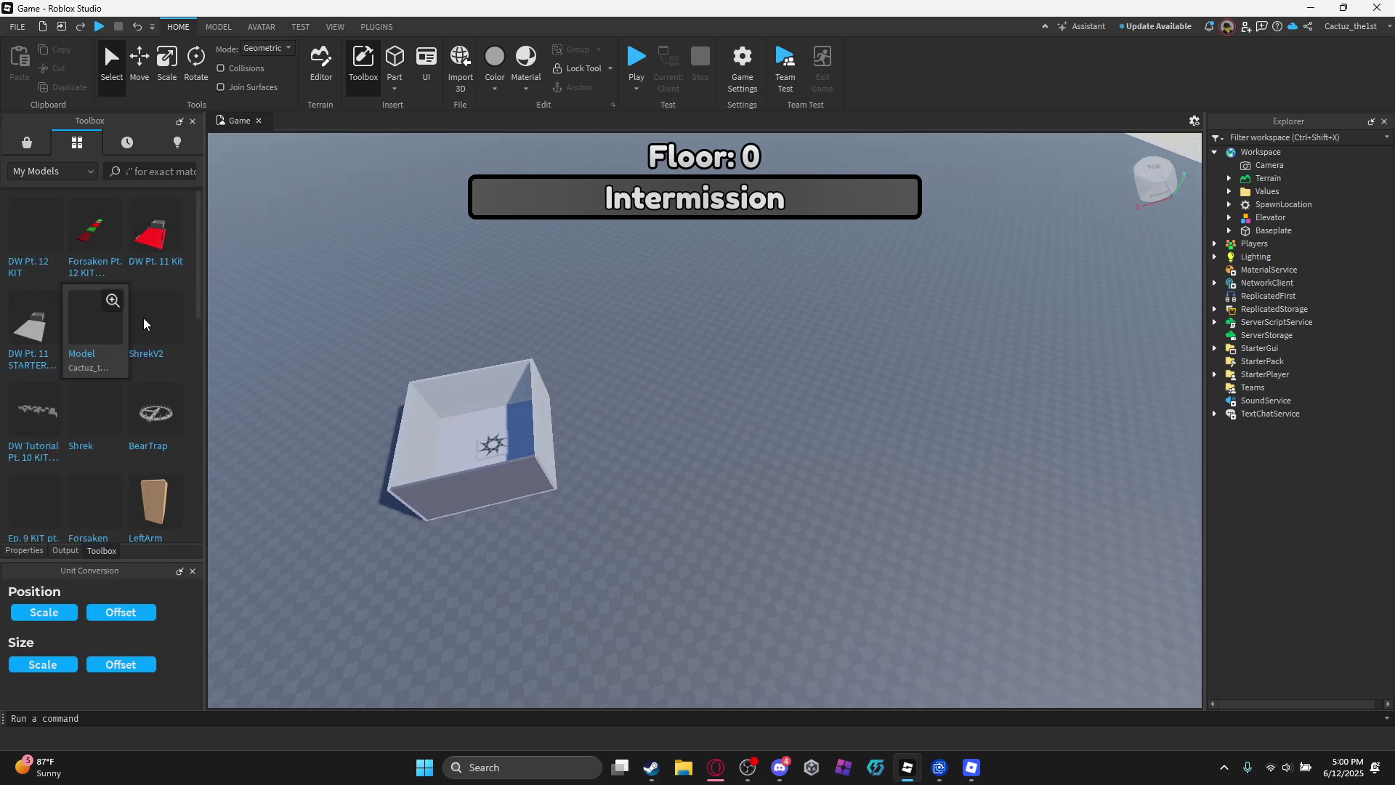
{"action": "left_click", "coordinate": [531, 419]}
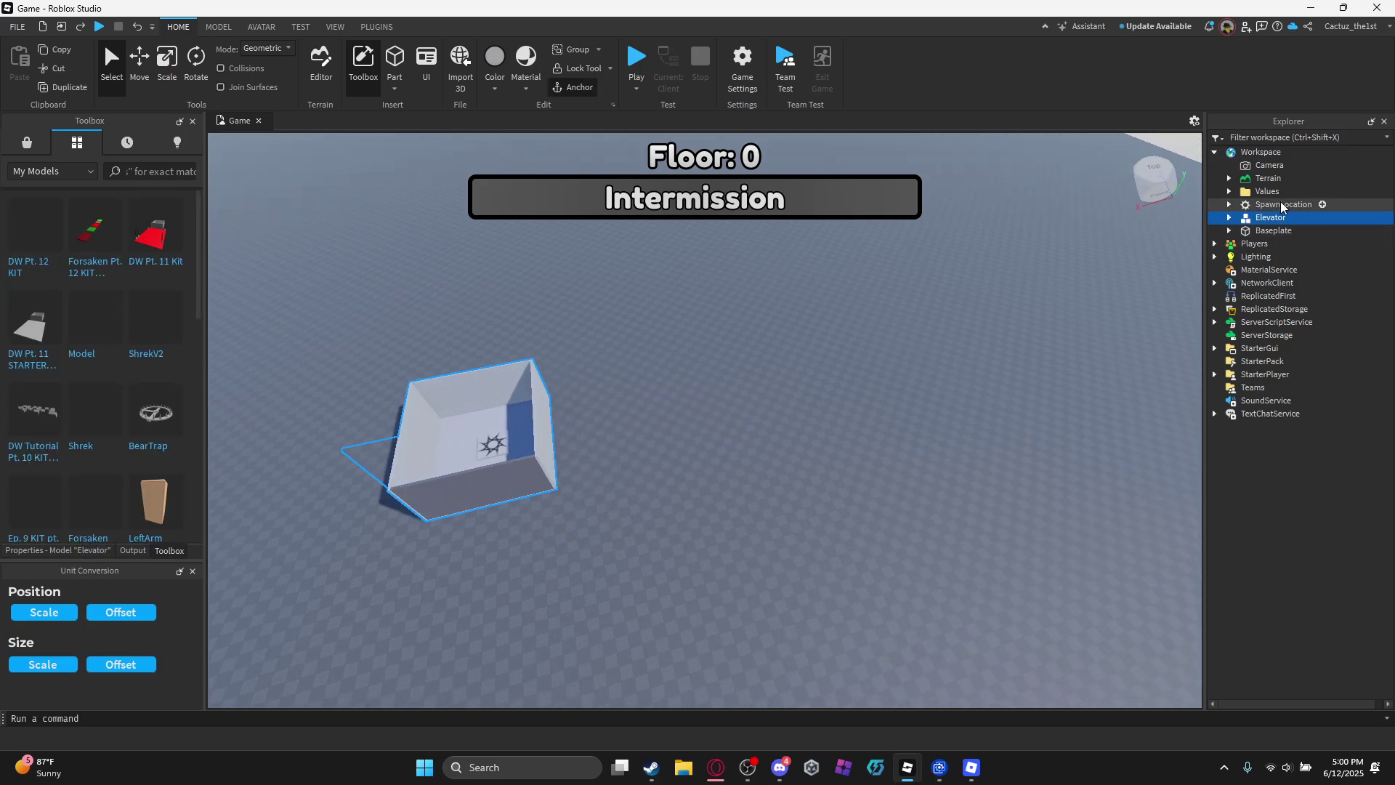
{"action": "left_click", "coordinate": [994, 347]}
{"action": "mouse_move", "coordinate": [32, 249]}
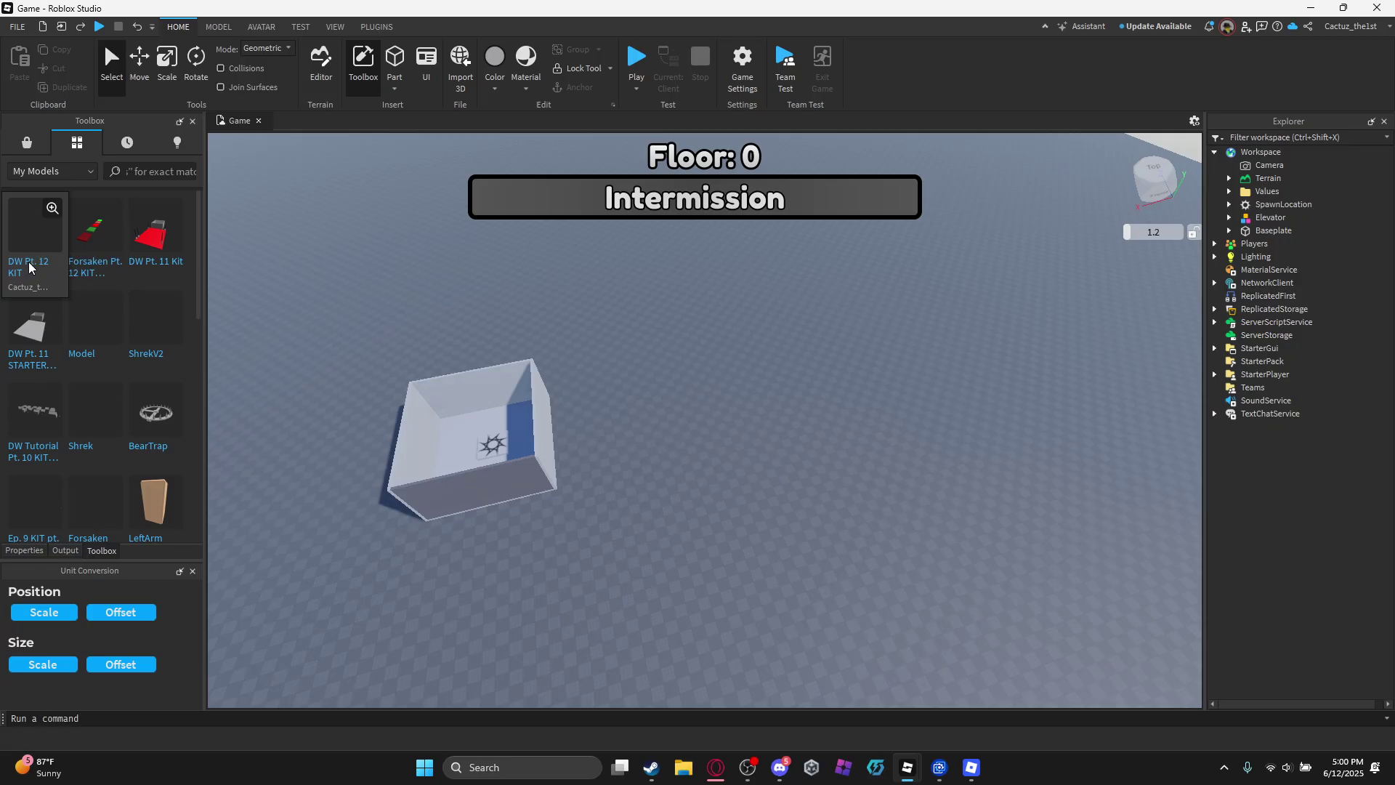
{"action": "mouse_move", "coordinate": [152, 233]}
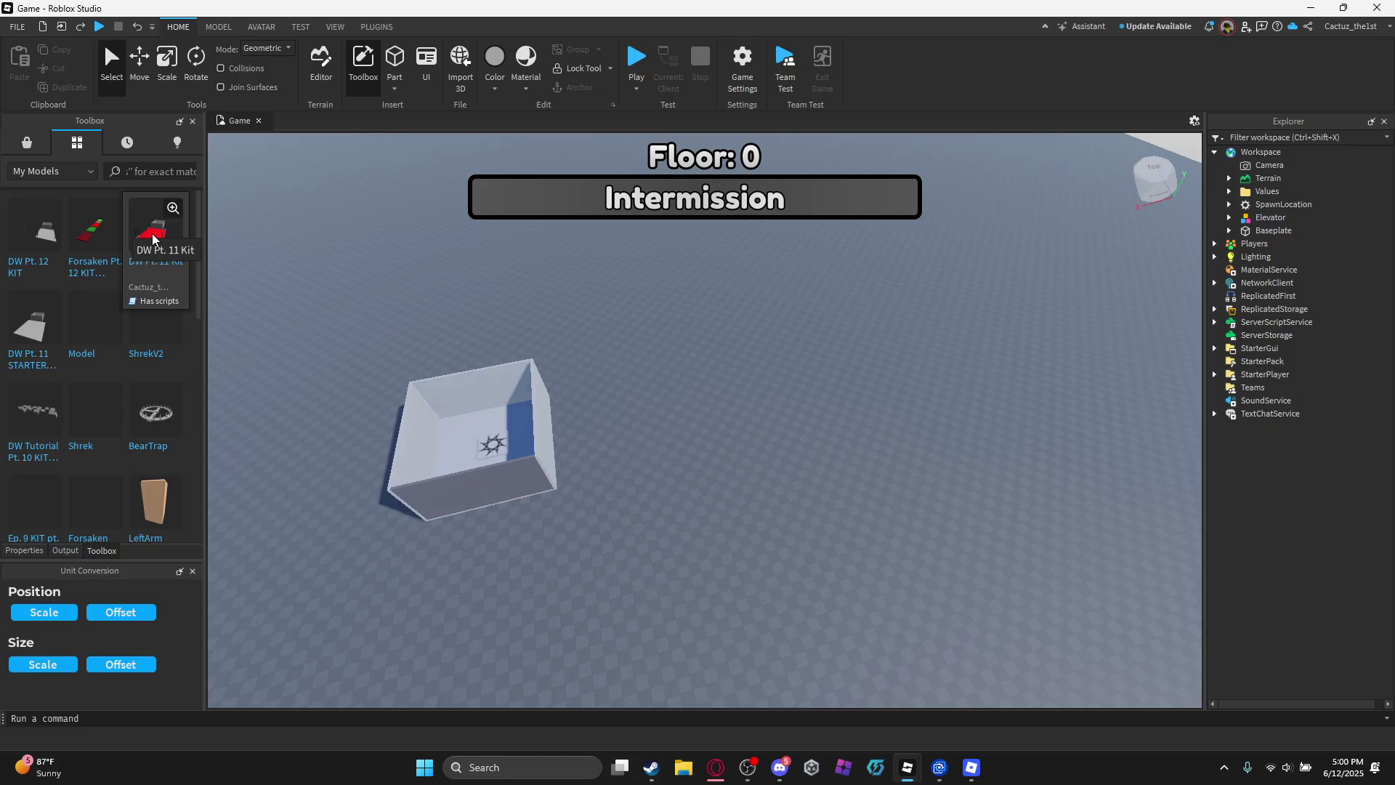
{"action": "left_click", "coordinate": [58, 256]}
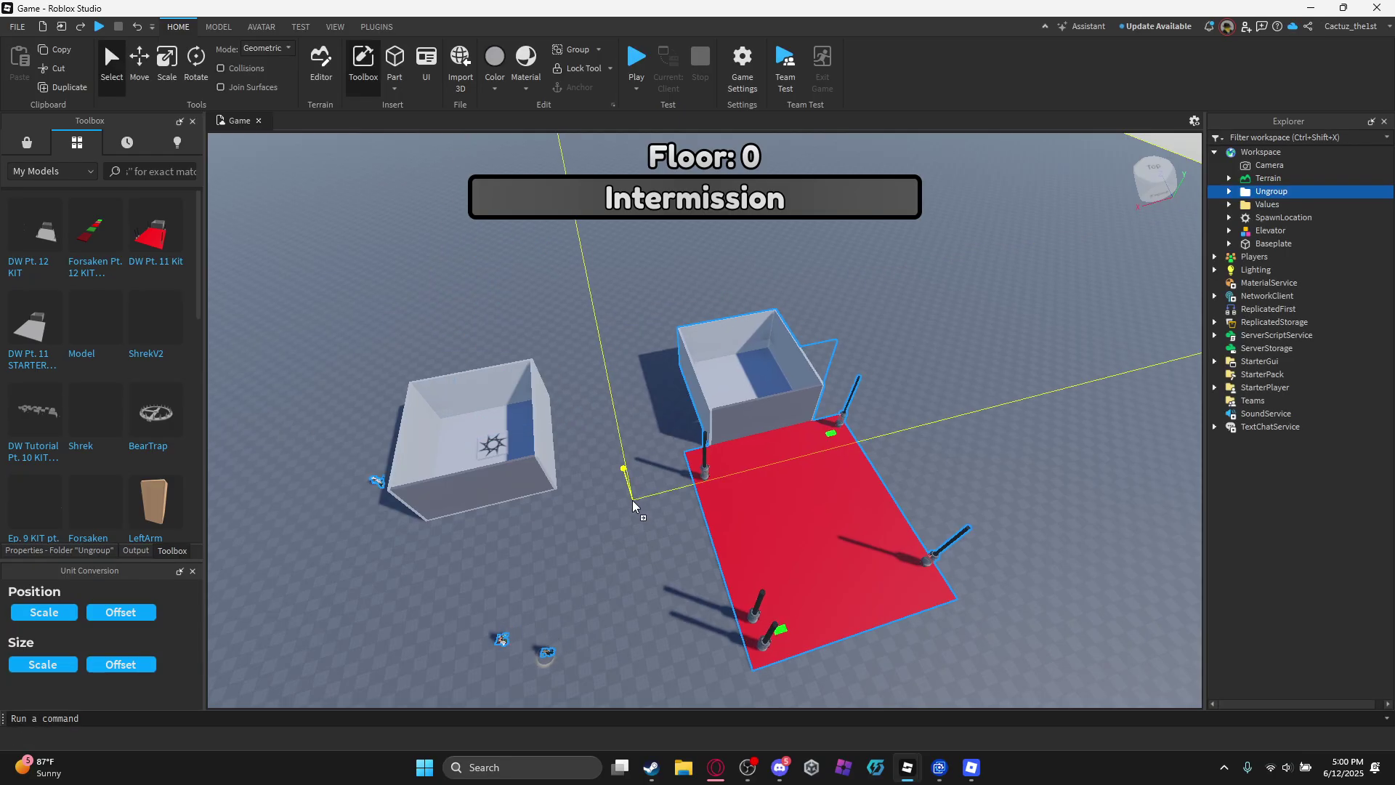
{"action": "left_click", "coordinate": [589, 529]}
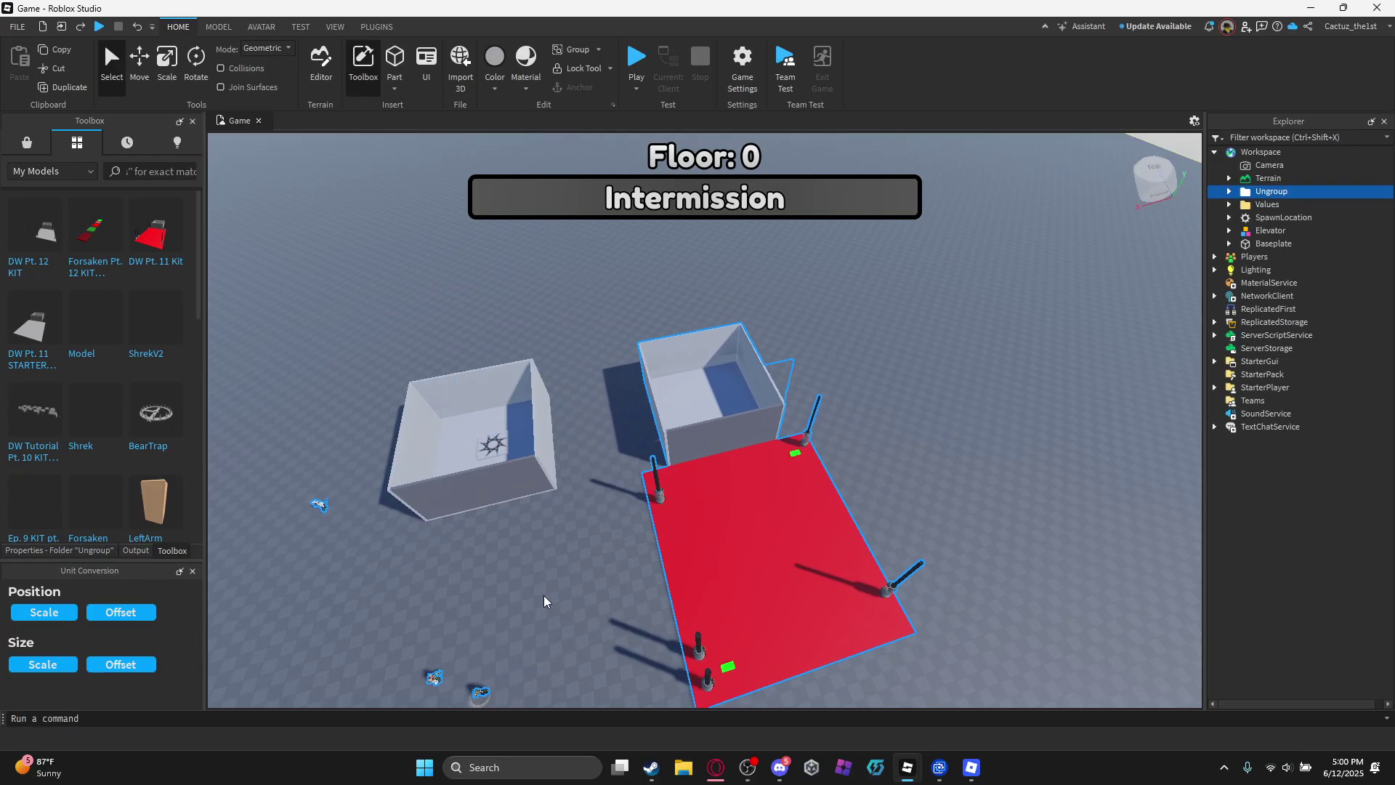
{"action": "left_click", "coordinate": [543, 595]}
Delete the old Elevator model surrounding the spawn location, keeping the elevator from the kit.
{"action": "left_click", "coordinate": [506, 412]}
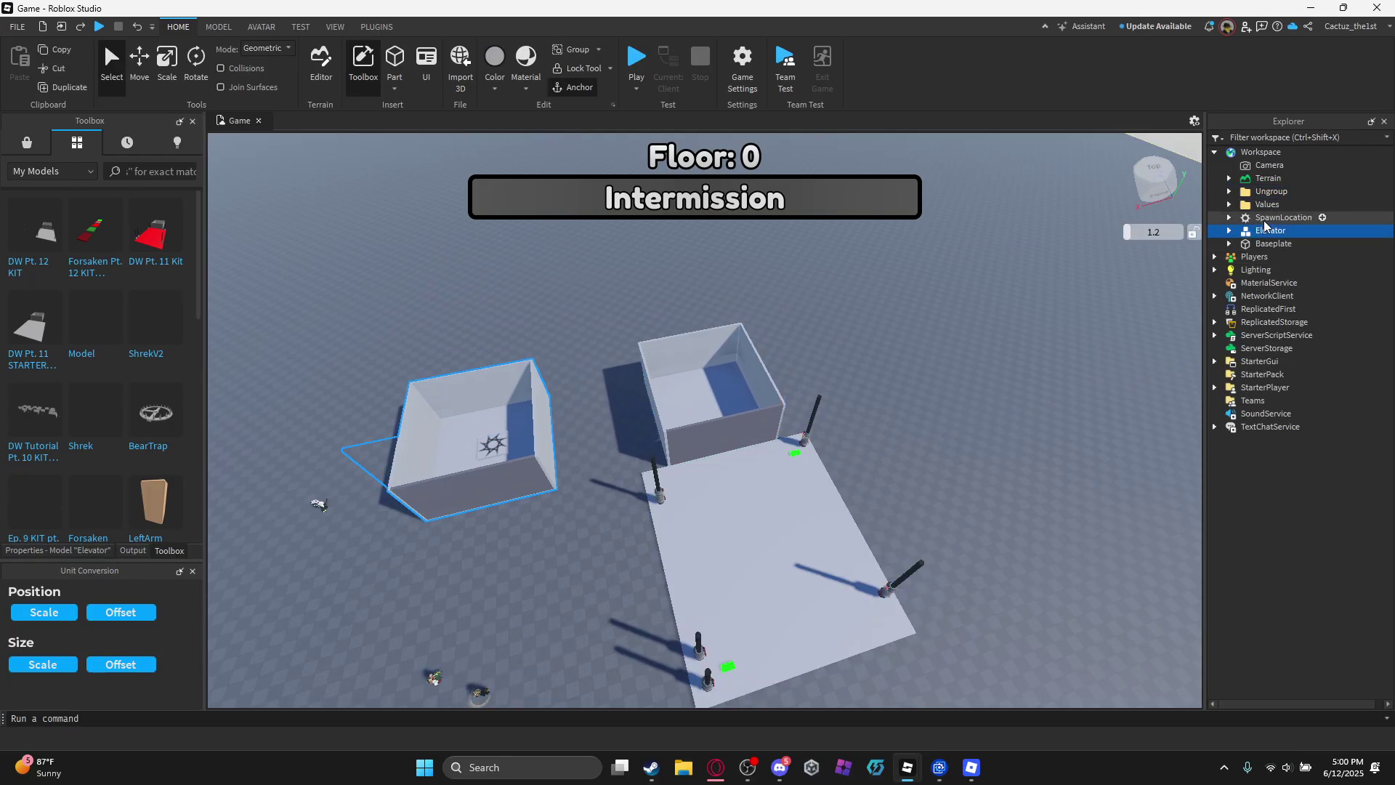
{"action": "key", "text": "Delete"}
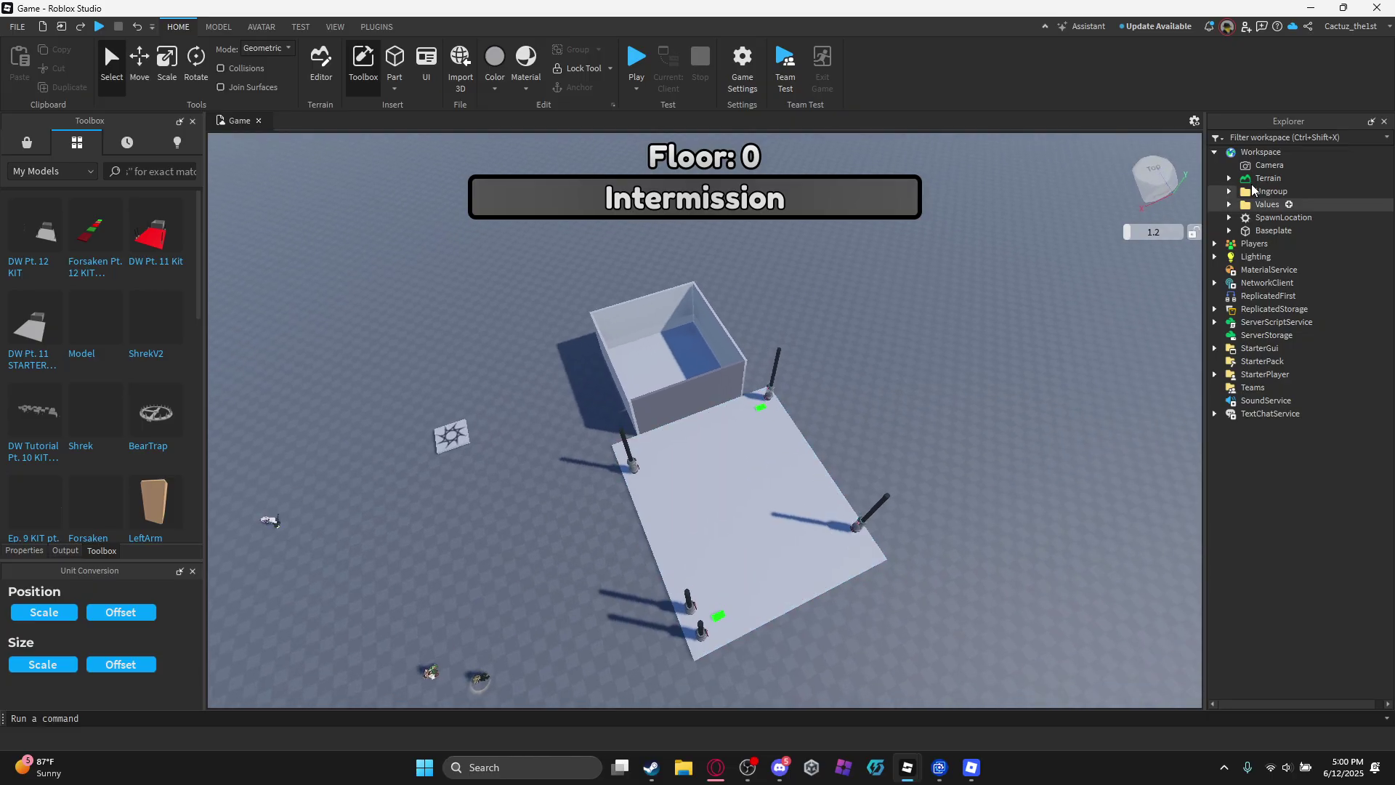
{"action": "key", "text": "w"}
{"action": "key", "text": "d"}
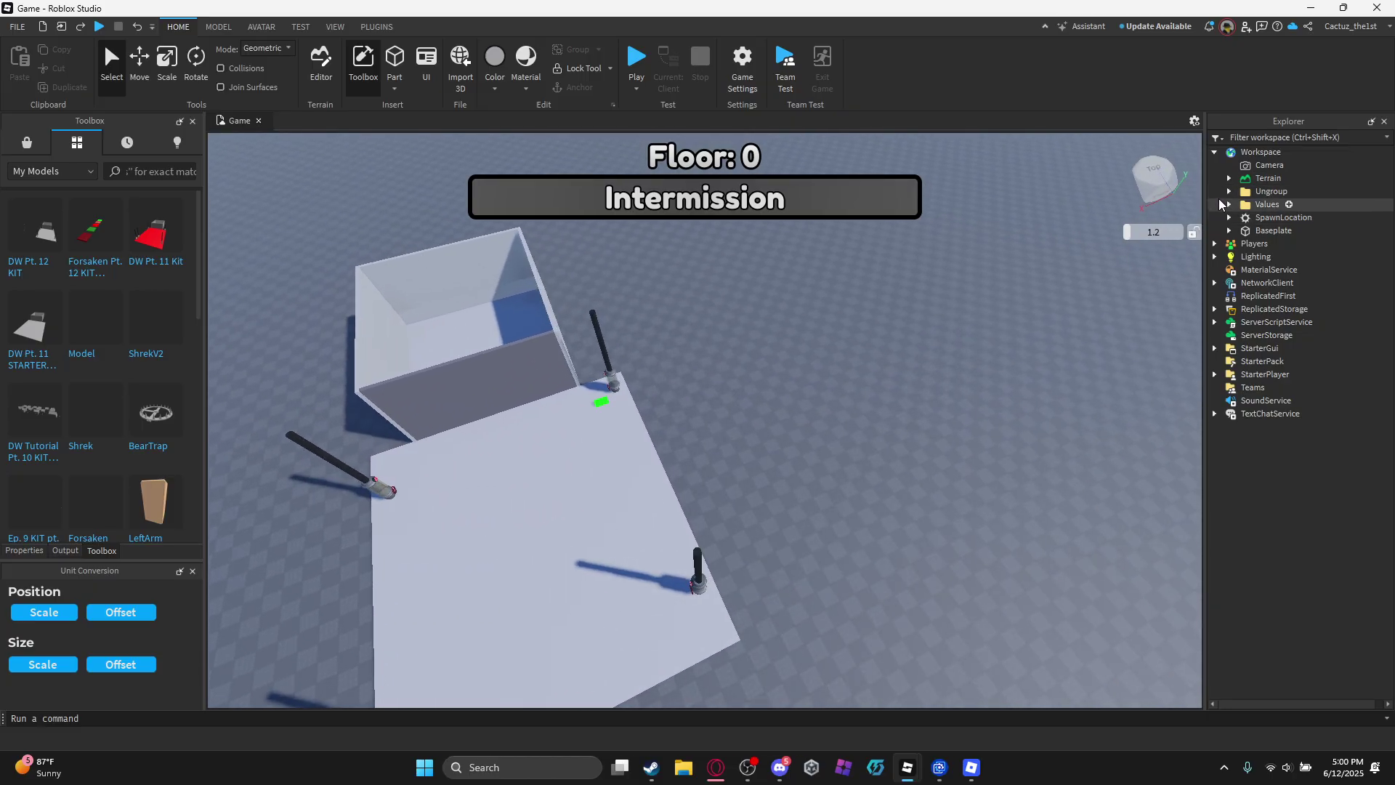
Expand the kit's Ungroup folder and delete the old Floors folder from the game's ReplicatedStorage service.
{"action": "left_click", "coordinate": [1230, 189]}
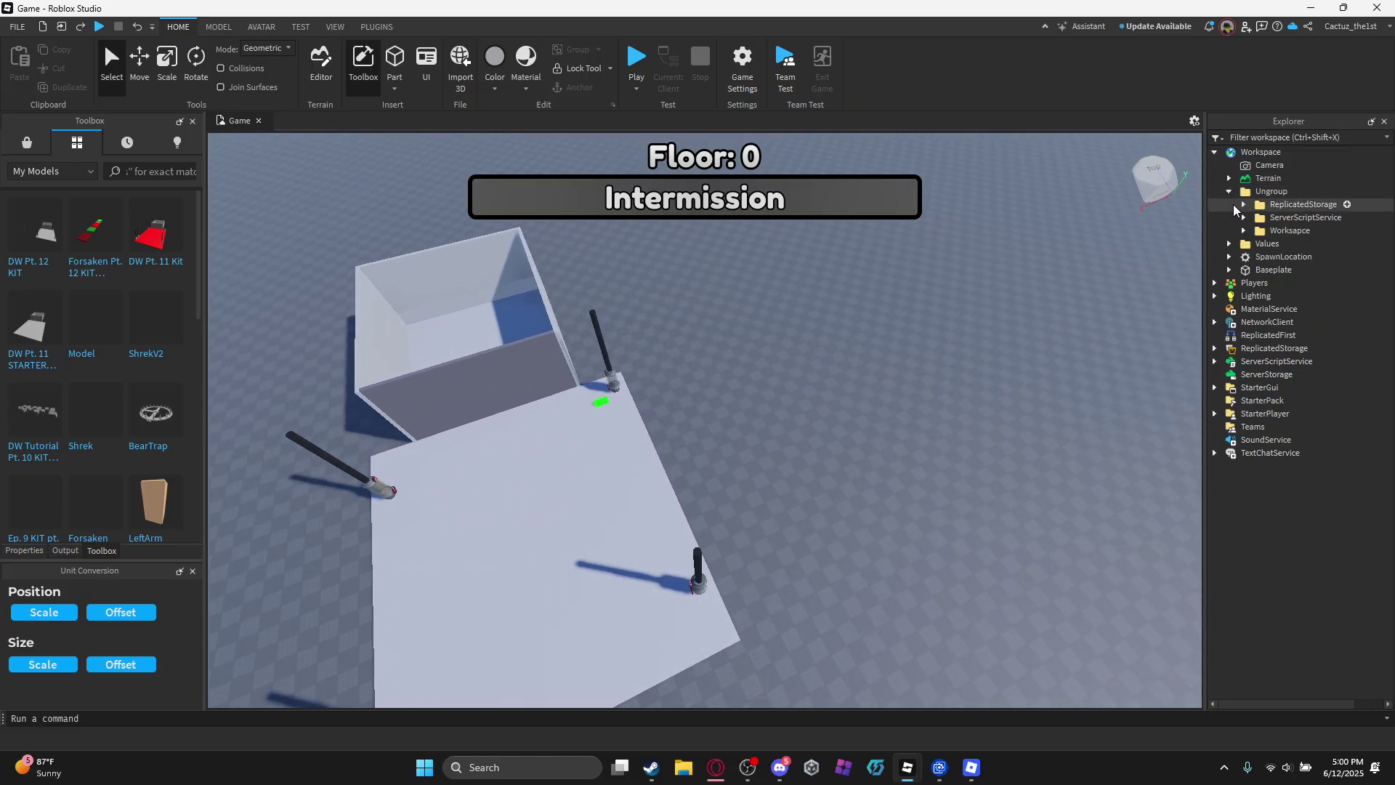
{"action": "left_click", "coordinate": [1214, 349]}
{"action": "left_click", "coordinate": [1246, 363]}
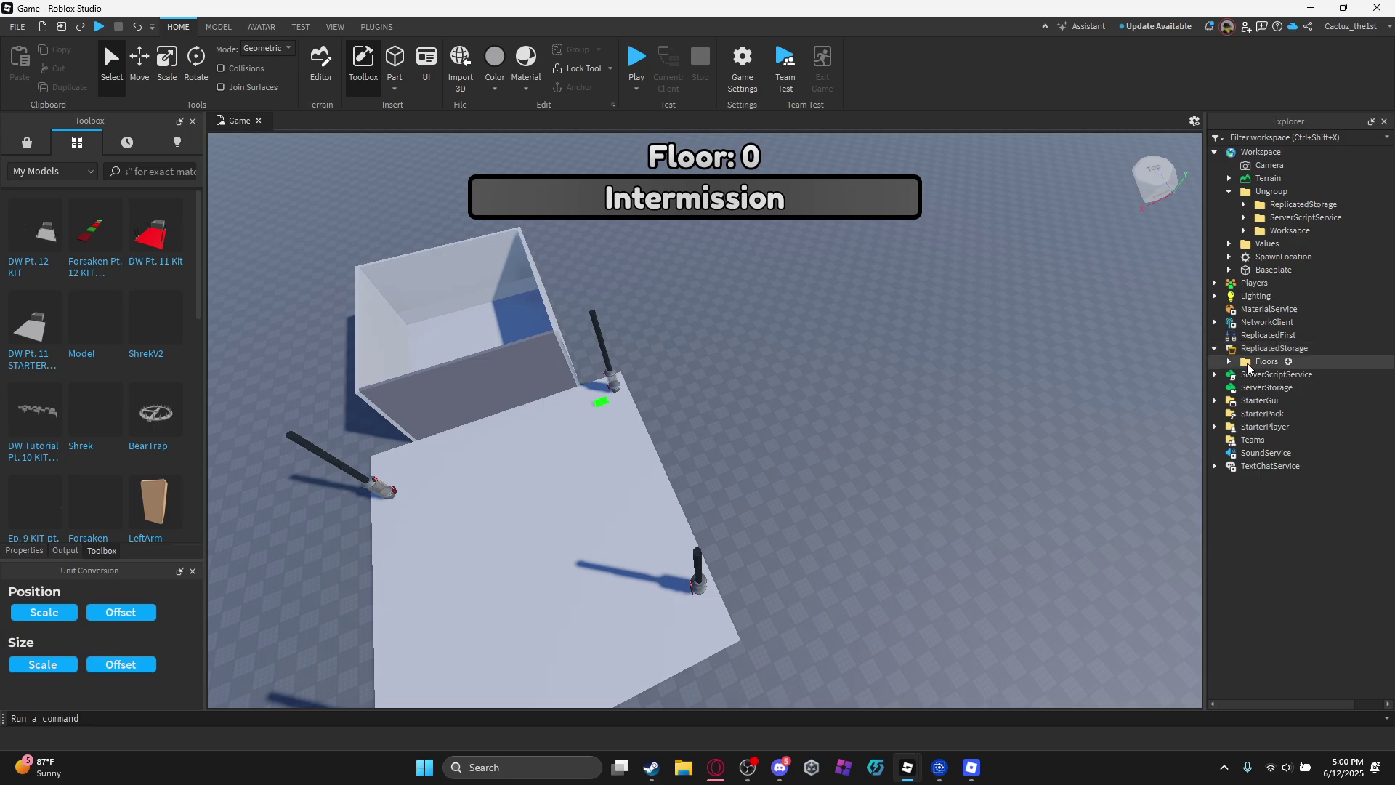
{"action": "left_click", "coordinate": [1146, 365]}
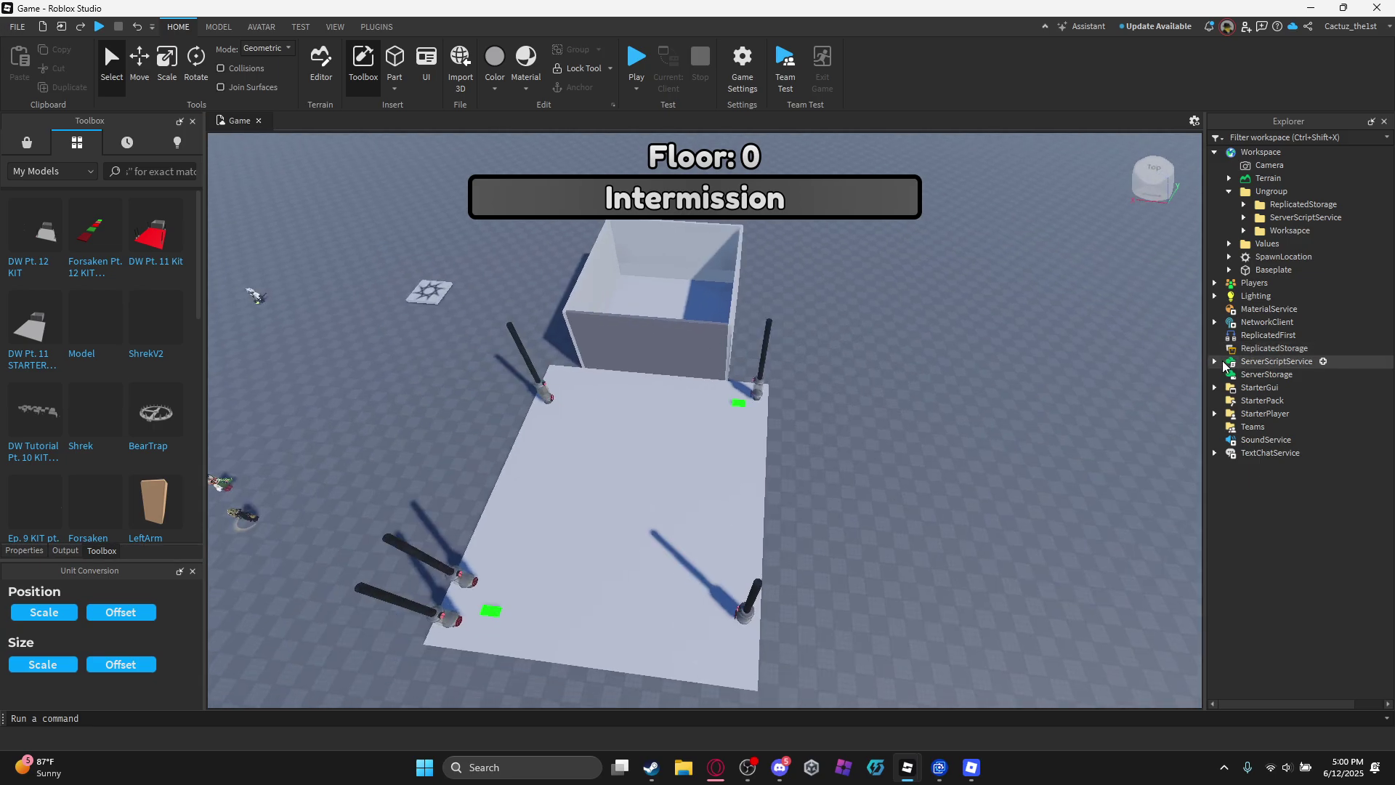
Delete the old contents of ServerScriptService and expand StarterGui and StarterPlayer to check what they hold.
{"action": "left_click", "coordinate": [1215, 361]}
{"action": "left_click", "coordinate": [1215, 387]}
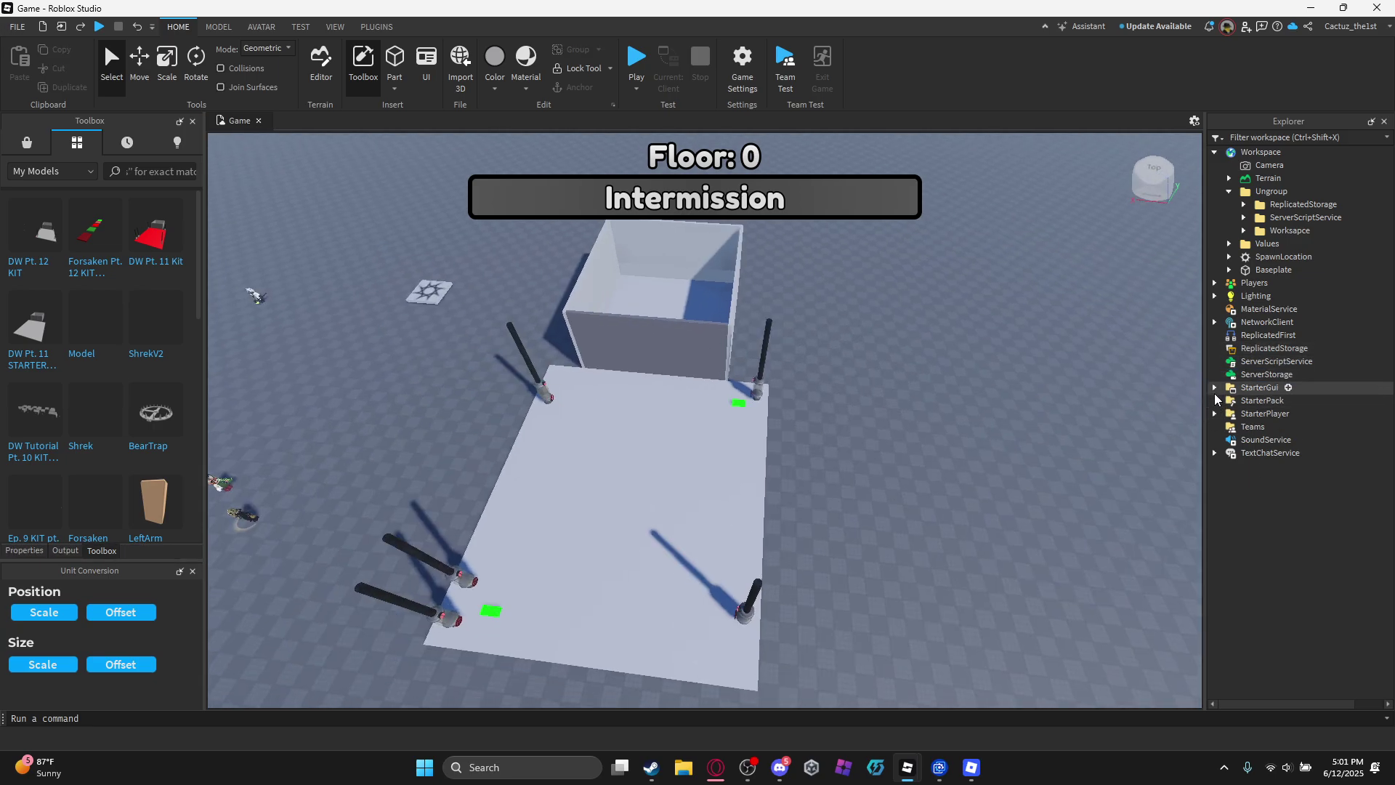
{"action": "left_click", "coordinate": [1215, 428]}
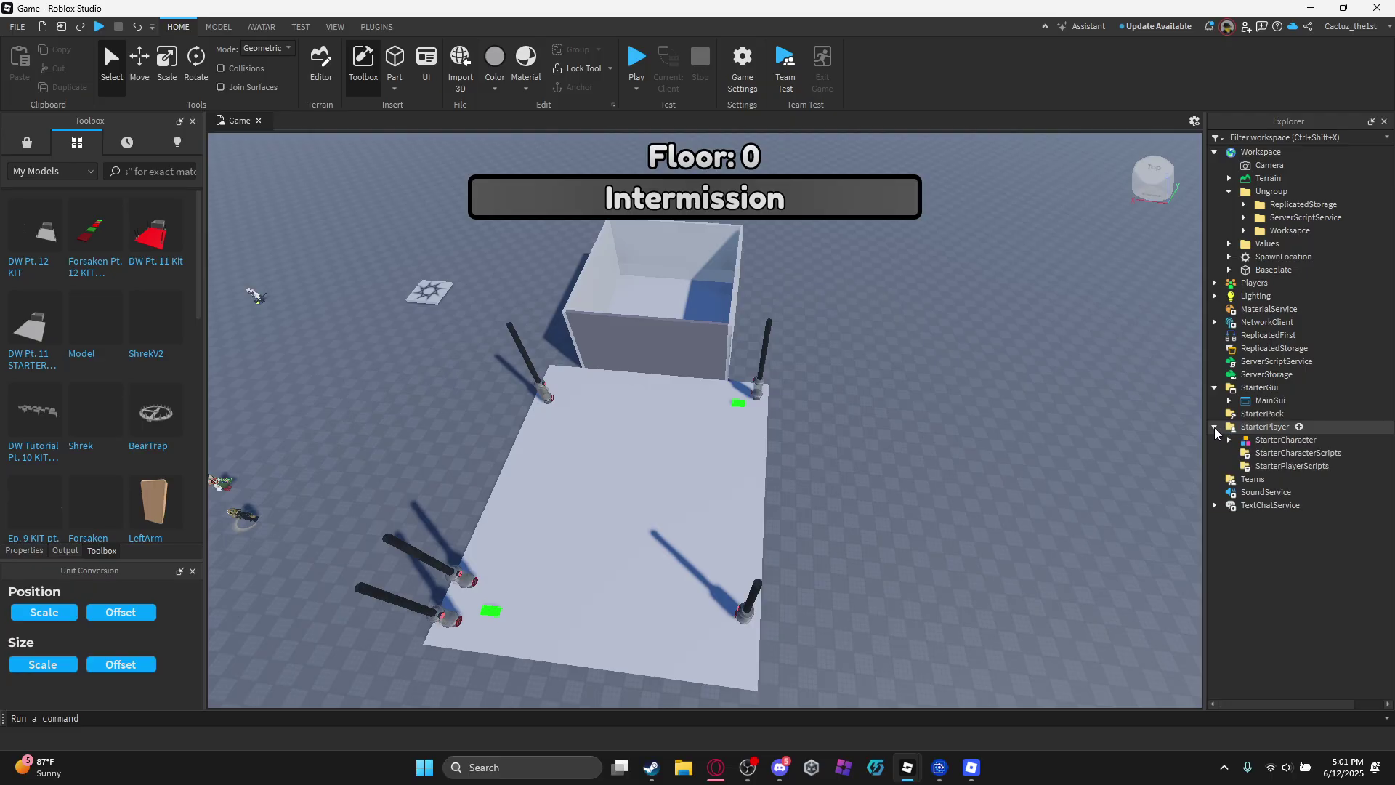
Expand the kit's ReplicatedStorage folder and its Floors folder down to the contents of FloorVar1.
{"action": "left_click", "coordinate": [1244, 205]}
{"action": "left_click", "coordinate": [1294, 218]}
{"action": "left_click", "coordinate": [1279, 231], "text": "shift"}
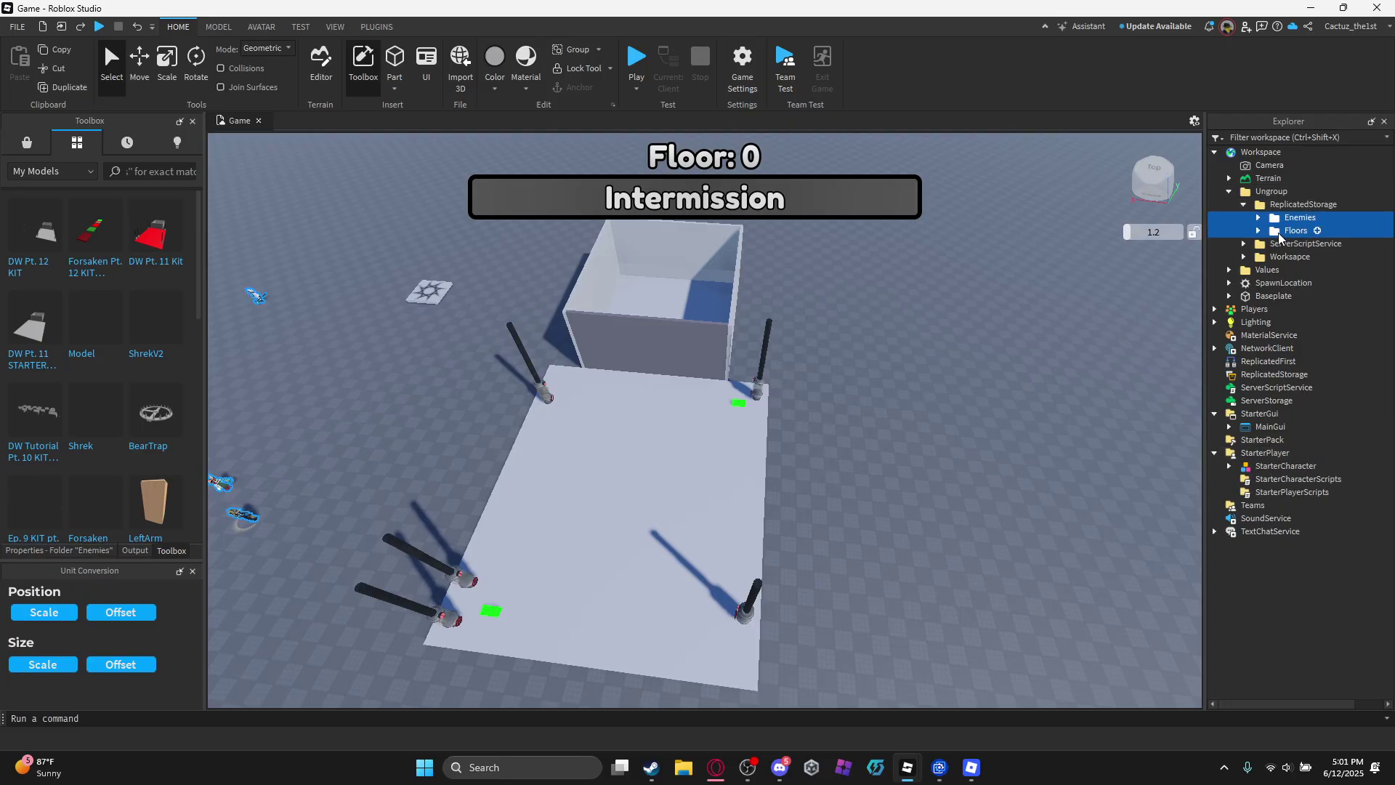
{"action": "left_click", "coordinate": [909, 351]}
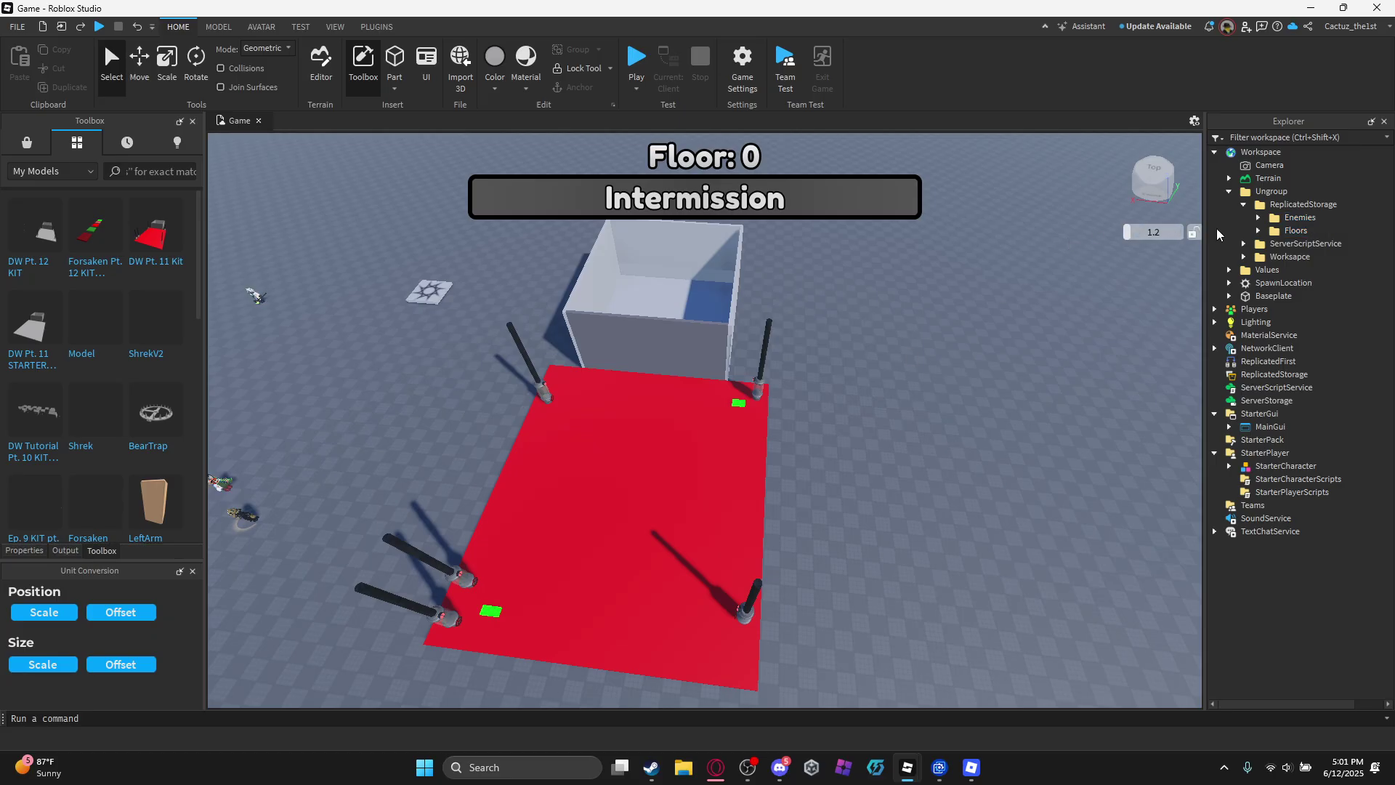
{"action": "left_click", "coordinate": [1258, 231]}
{"action": "left_click", "coordinate": [1276, 245]}
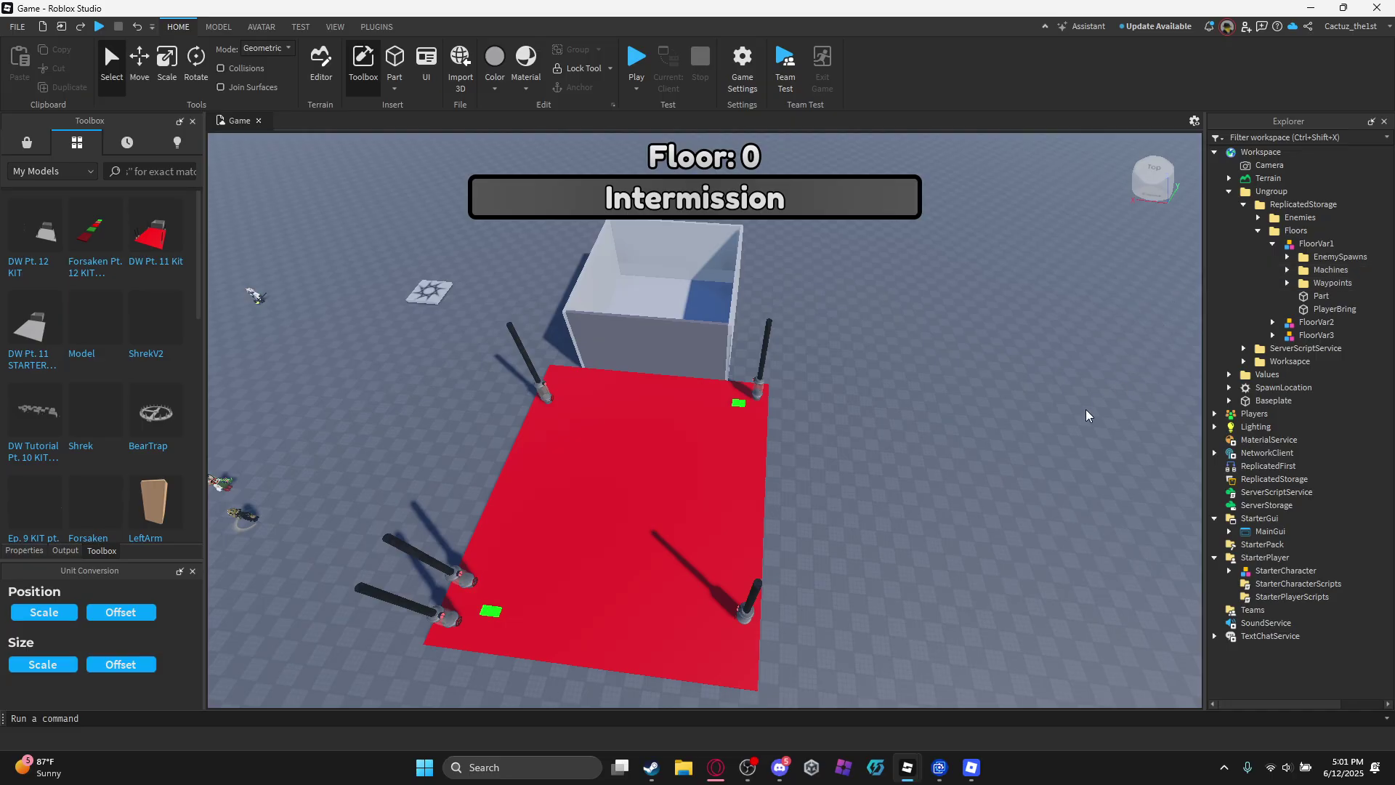
Examine the kit's floor layout in the viewport, including its machines, green markers and the adjoining elevator.
{"action": "scroll", "coordinate": [1086, 409], "scroll_direction": "up", "scroll_amount": 3}
{"action": "key", "text": "w"}
{"action": "right_click_drag", "start_coordinate": [1086, 409], "coordinate": [1082, 403]}
{"action": "key", "text": "w"}
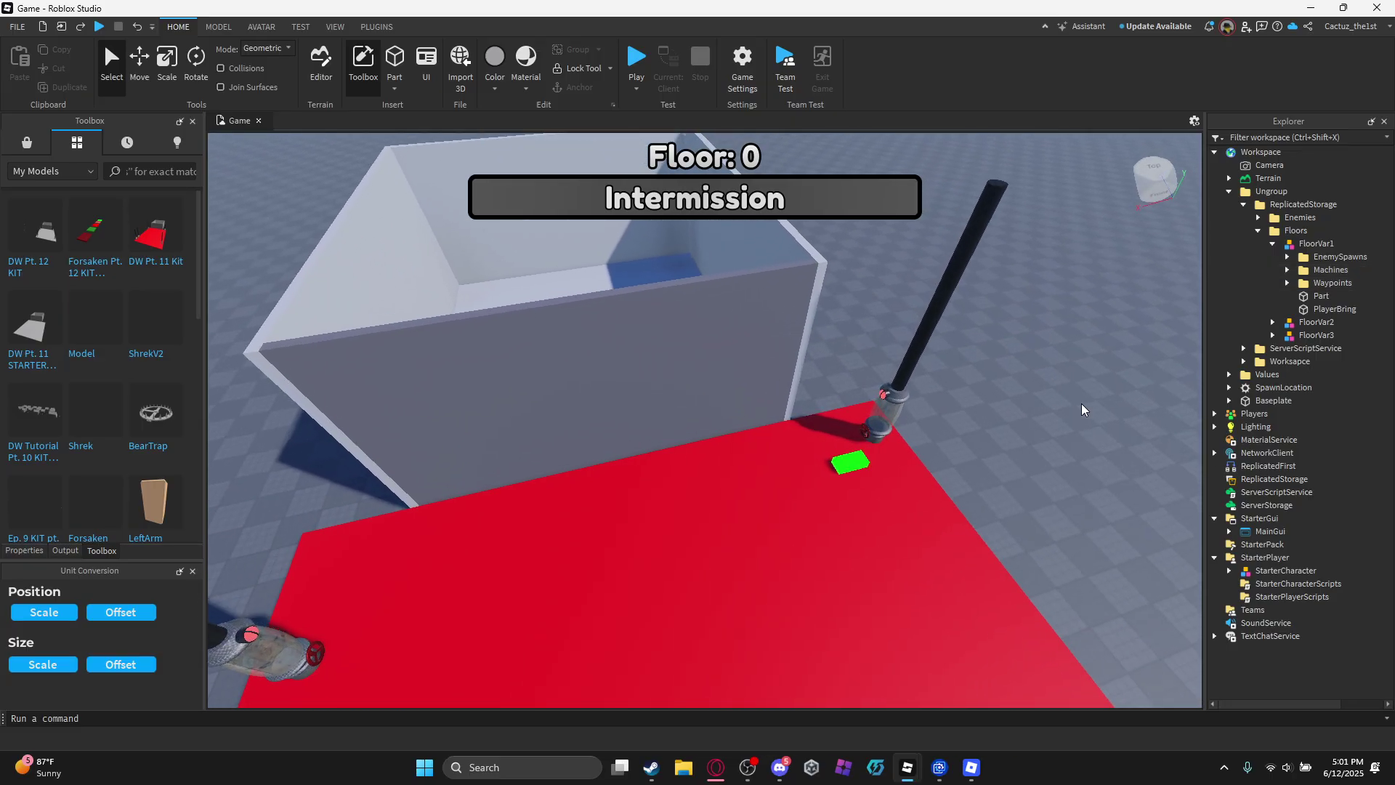
{"action": "key", "text": "s"}
{"action": "key", "text": "q"}
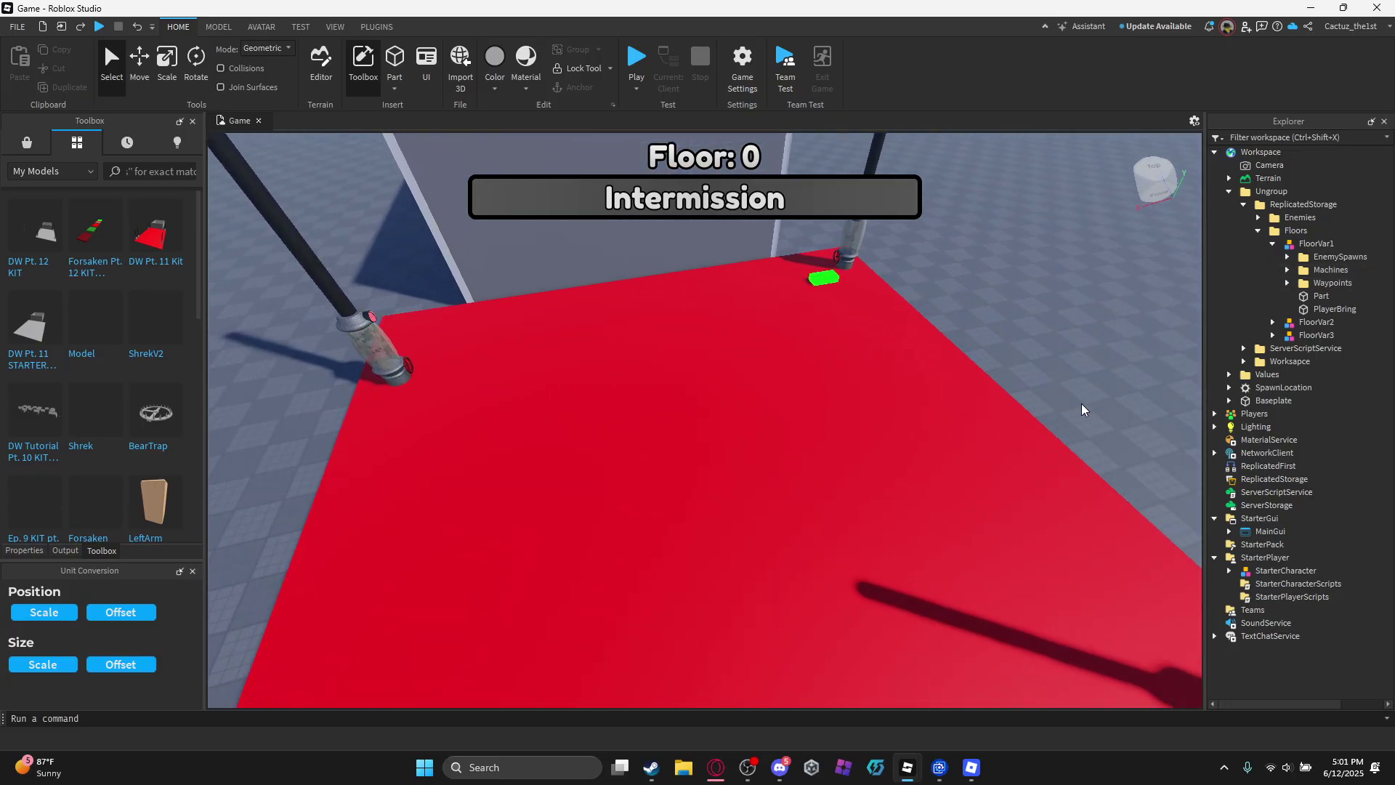
{"action": "right_click_drag", "start_coordinate": [1035, 391], "coordinate": [1034, 389]}
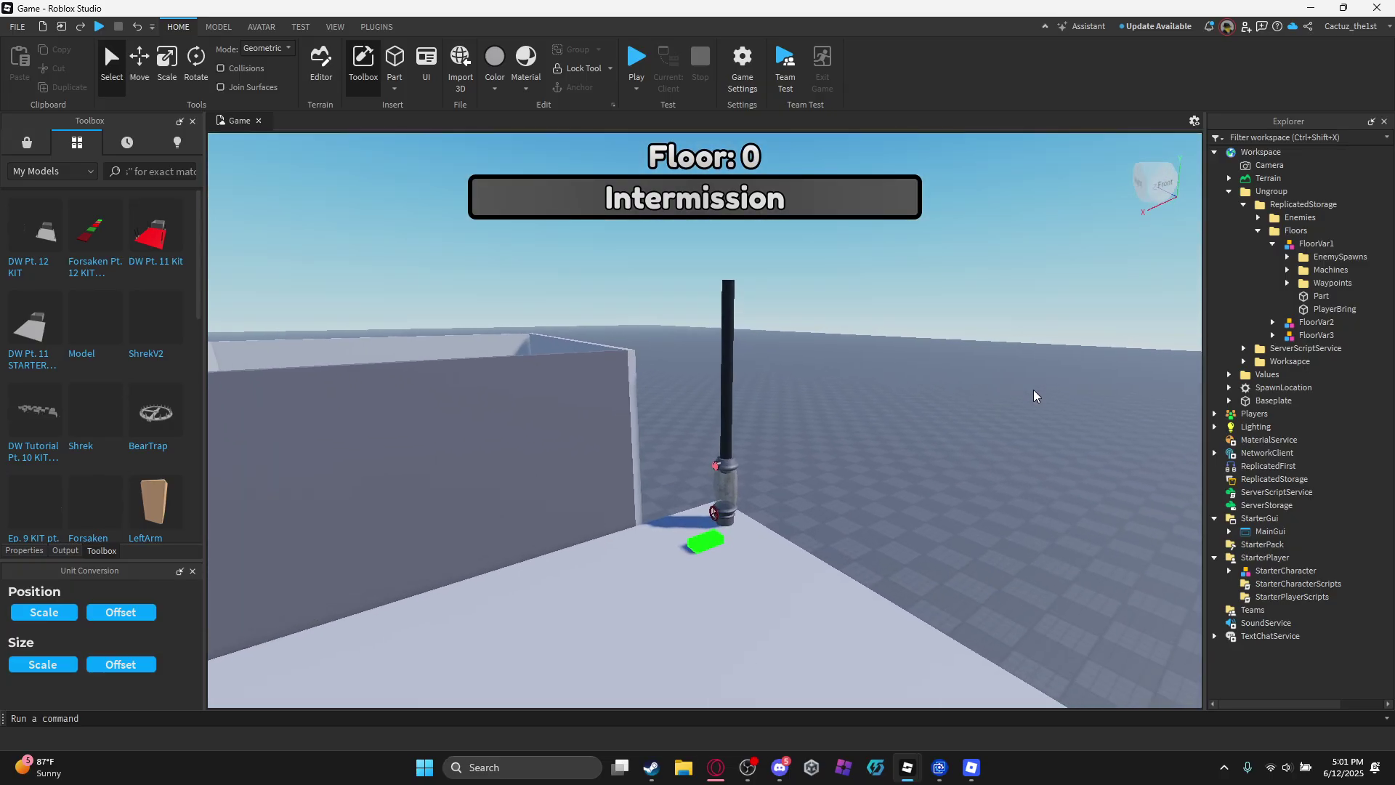
{"action": "key", "text": "w"}
{"action": "key", "text": "w"}
{"action": "key", "text": "s"}
{"action": "right_click_drag", "start_coordinate": [875, 538], "coordinate": [879, 508]}
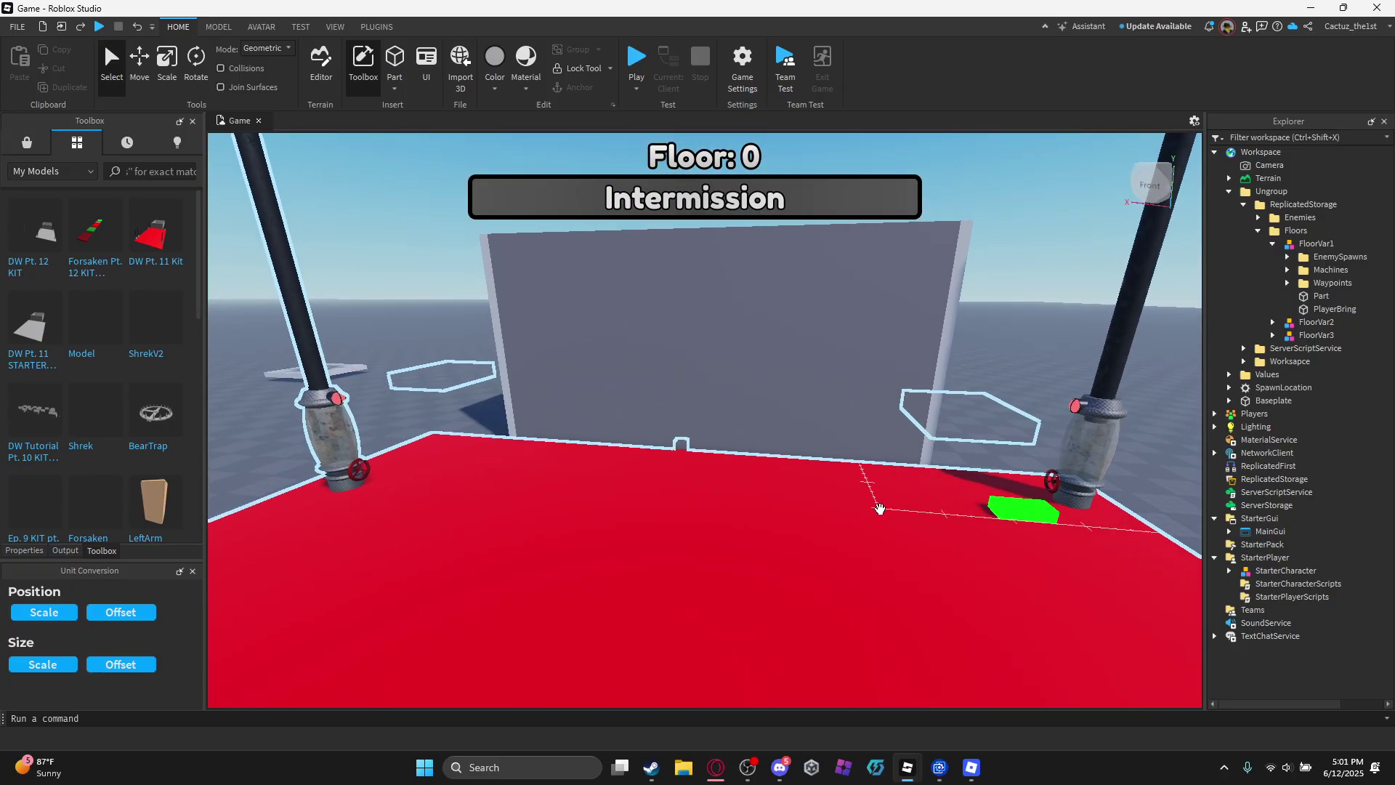
{"action": "key", "text": "s"}
{"action": "key", "text": "a"}
Collapse Floors, expand the kit's Enemies folder, and place the Teddy and Flora models side by side.
{"action": "left_click", "coordinate": [1257, 230]}
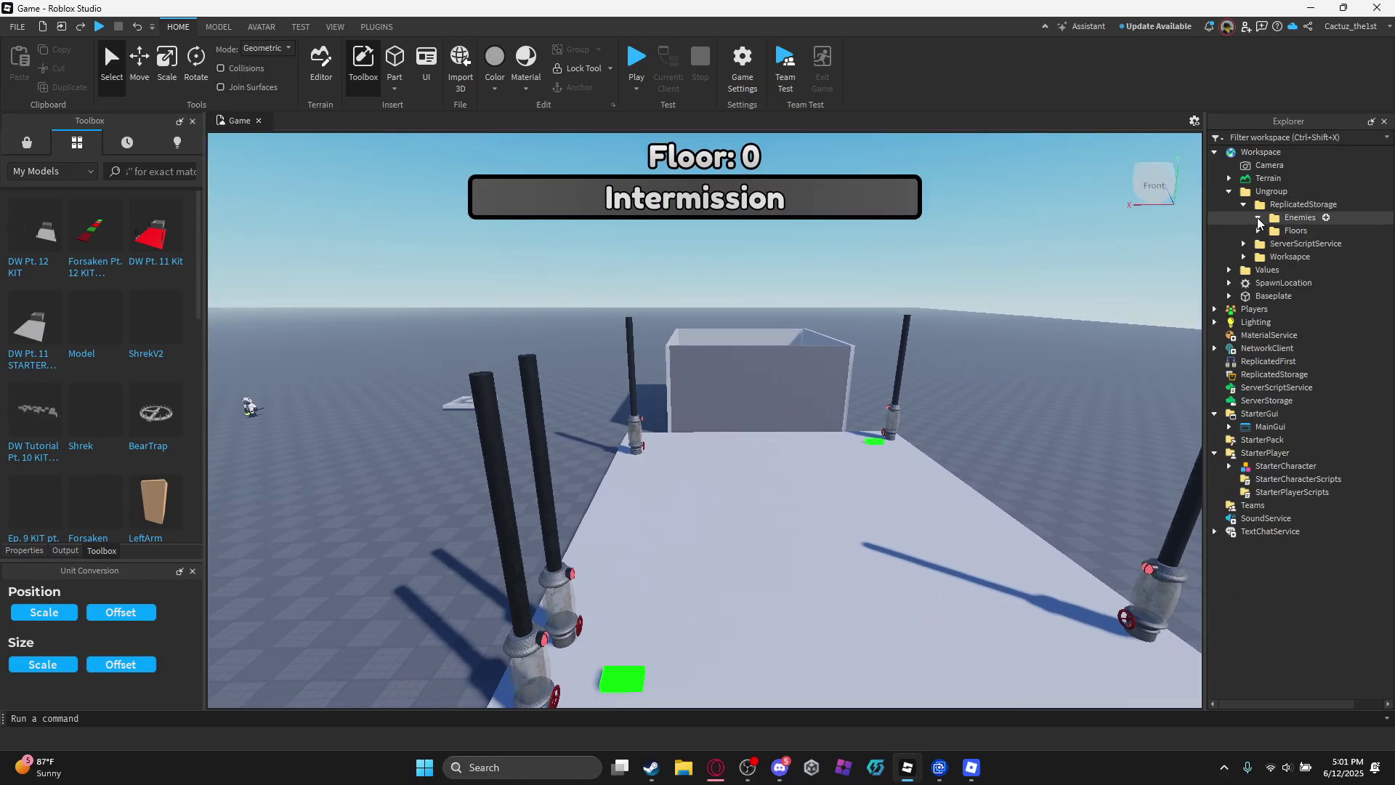
{"action": "left_click", "coordinate": [1257, 218]}
{"action": "right_click_drag", "start_coordinate": [915, 345], "coordinate": [918, 344]}
{"action": "key", "text": "w"}
{"action": "key", "text": "a"}
{"action": "key", "text": "w"}
{"action": "right_click_drag", "start_coordinate": [935, 413], "coordinate": [935, 413]}
{"action": "left_click_drag", "start_coordinate": [937, 523], "coordinate": [654, 500]}
{"action": "left_click", "coordinate": [777, 475]}
{"action": "right_click_drag", "start_coordinate": [780, 386], "coordinate": [781, 386]}
{"action": "key", "text": "d"}
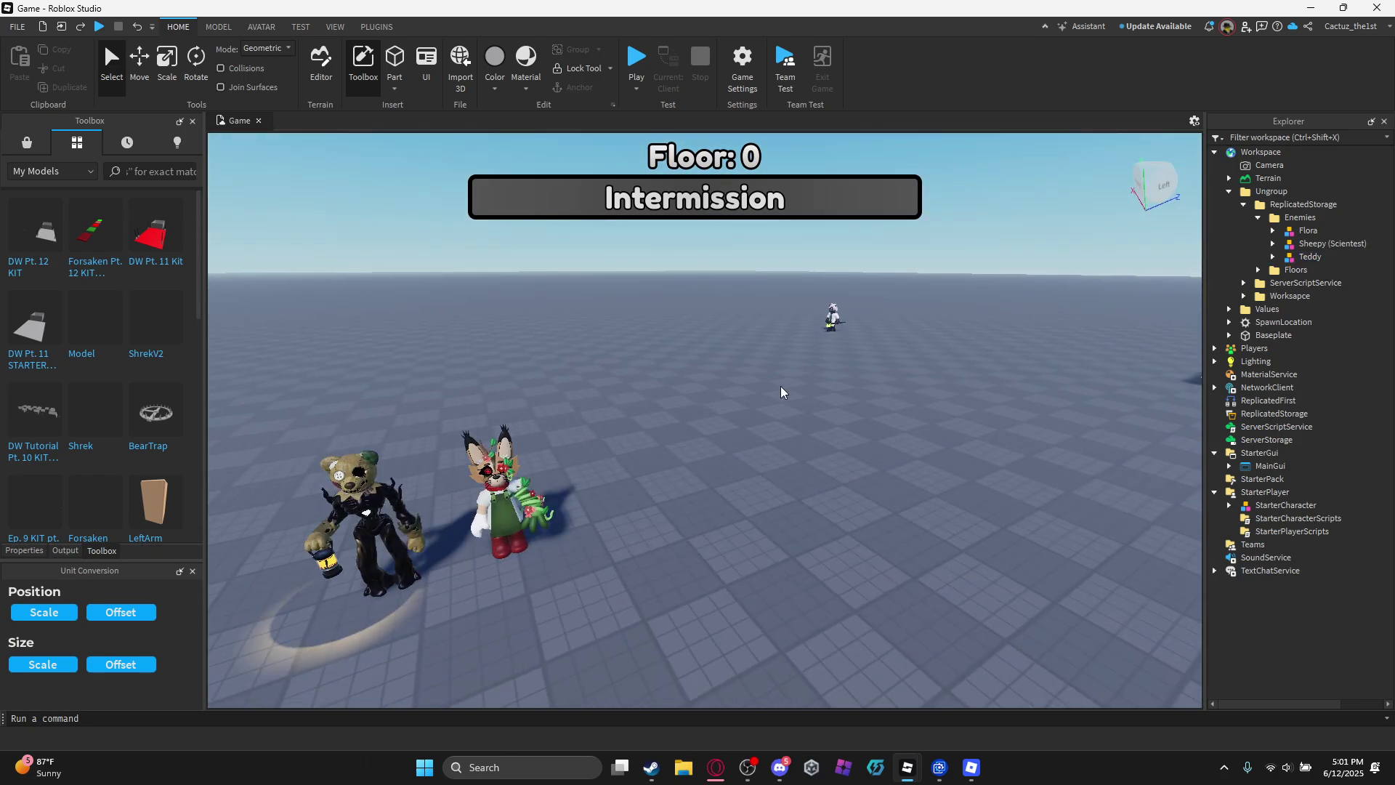
Move the Sheepy (Scientest) enemy model next to Flora so the three enemies stand in a row.
{"action": "left_click_drag", "start_coordinate": [838, 316], "coordinate": [657, 502]}
{"action": "left_click", "coordinate": [740, 517]}
{"action": "right_click_drag", "start_coordinate": [740, 517], "coordinate": [740, 517]}
{"action": "key", "text": "w"}
{"action": "key", "text": "w"}
{"action": "key", "text": "q"}
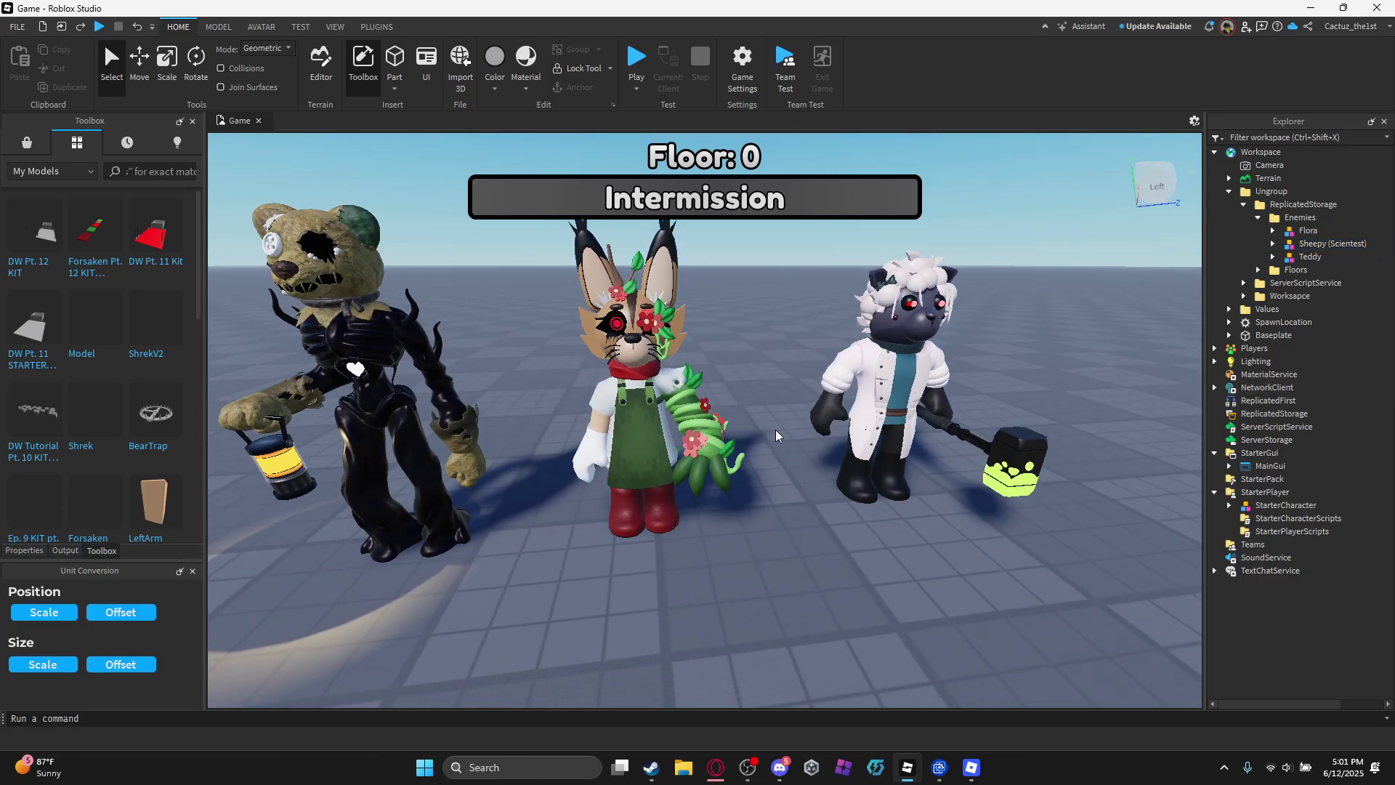
Examine the row of Teddy, Flora and Sheepy enemy models in the viewport from the front and from an angle.
{"action": "key", "text": "s"}
{"action": "right_click_drag", "start_coordinate": [714, 426], "coordinate": [714, 426]}
{"action": "key", "text": "a"}
{"action": "key", "text": "d"}
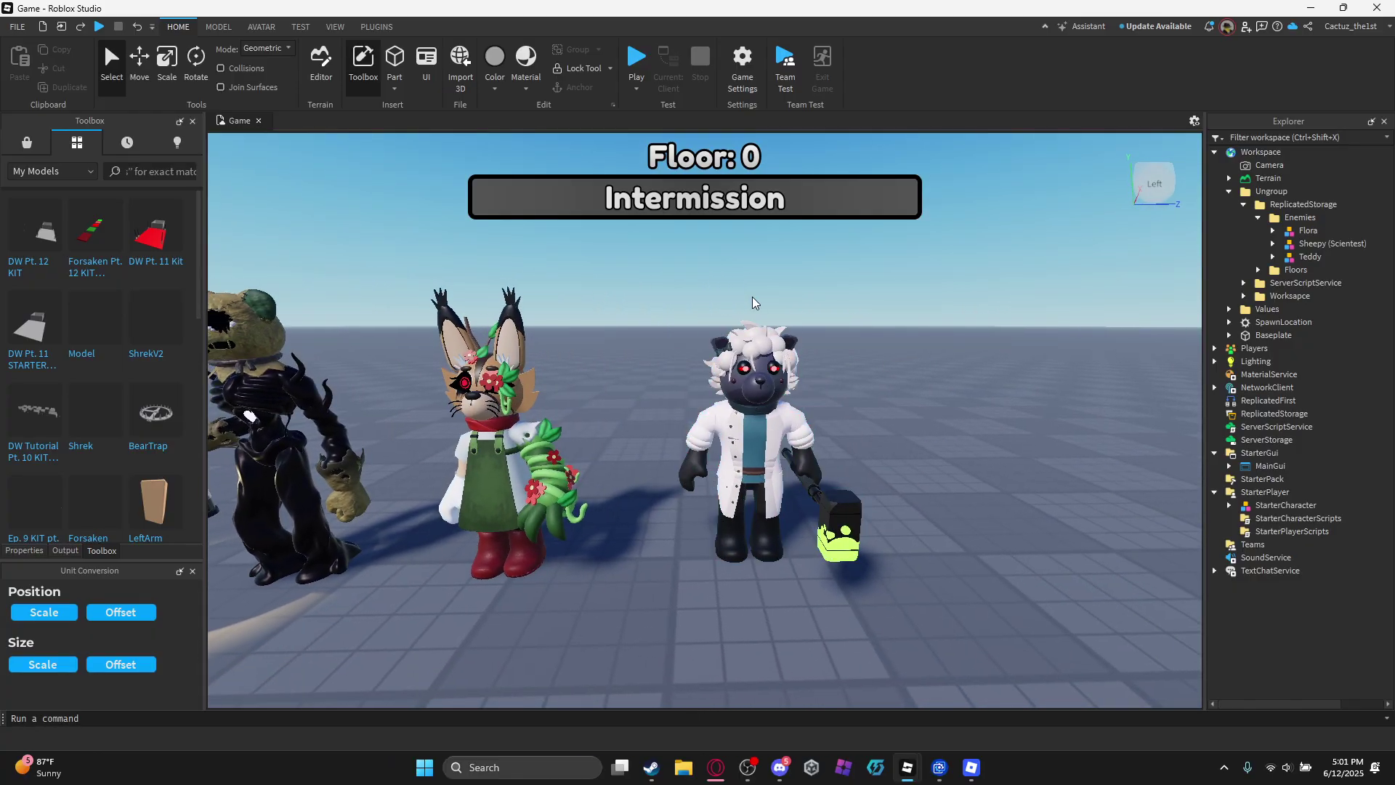
{"action": "key", "text": "a"}
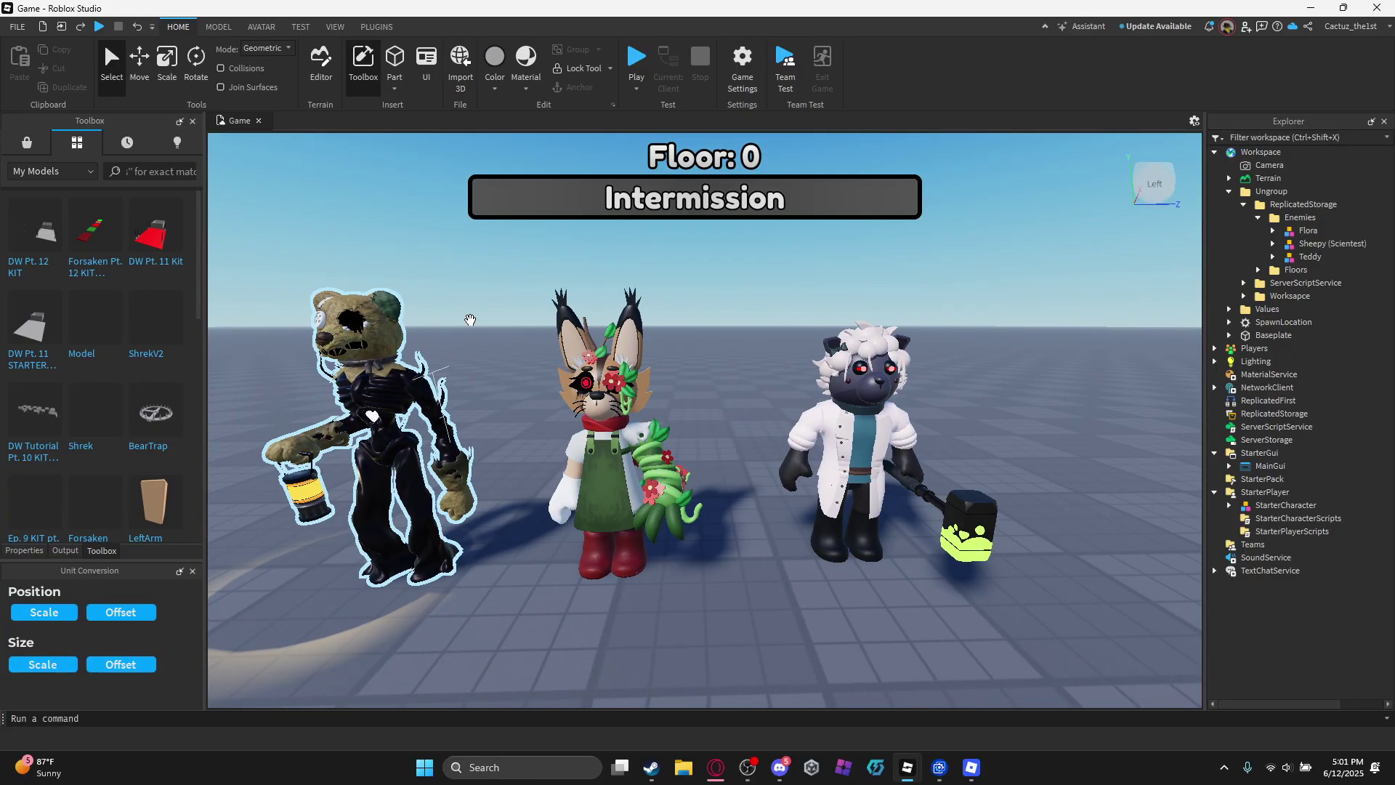
{"action": "key", "text": "w"}
{"action": "key", "text": "s"}
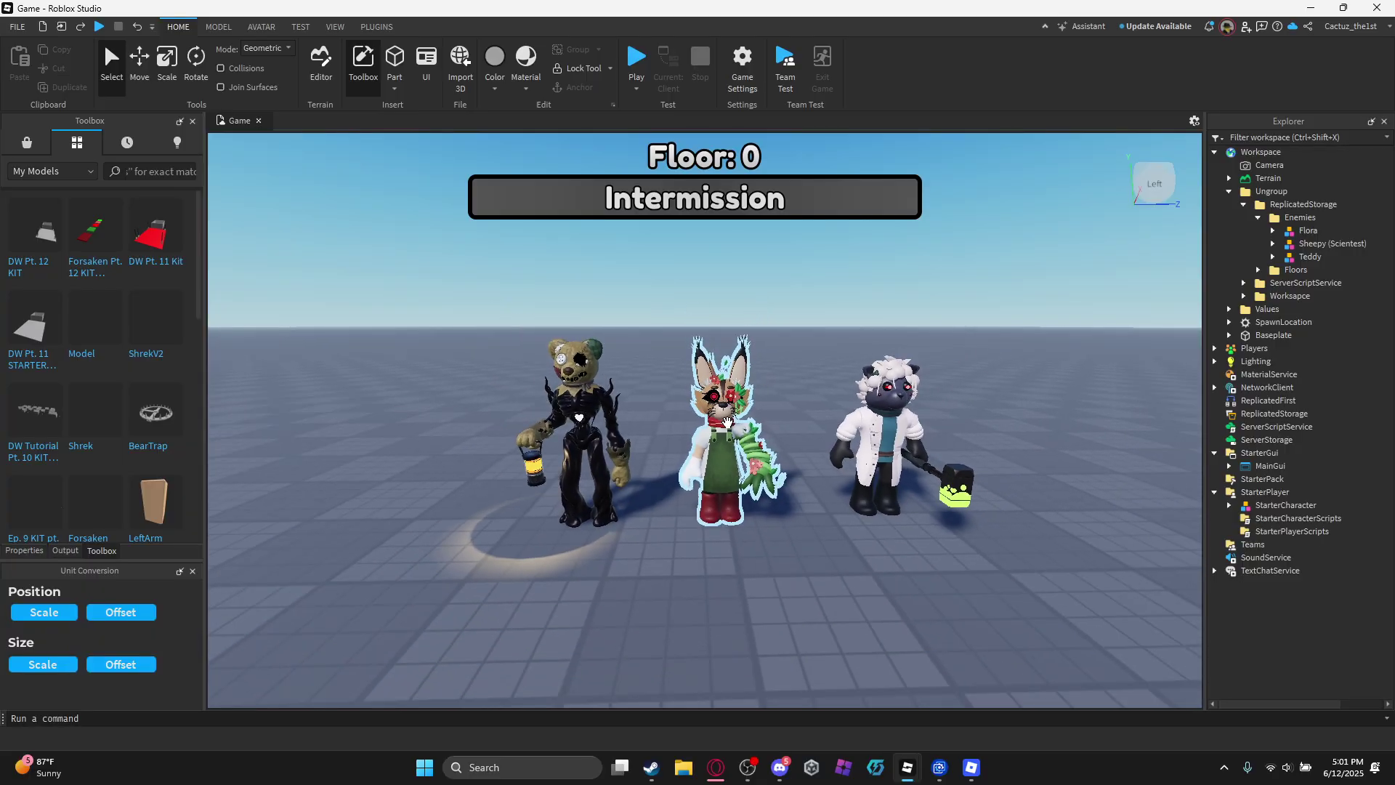
{"action": "key", "text": "a"}
{"action": "key", "text": "a"}
{"action": "right_click_drag", "start_coordinate": [682, 494], "coordinate": [763, 407]}
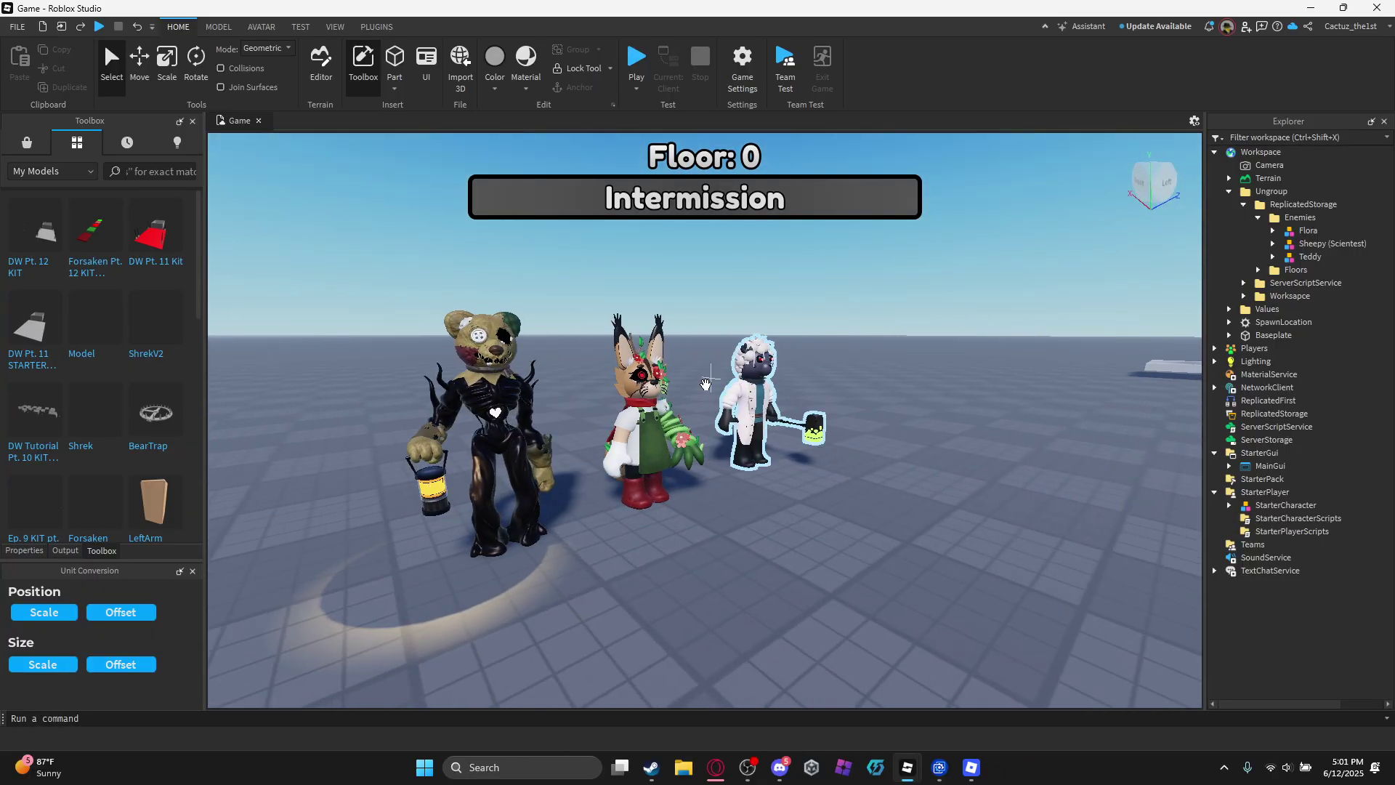
Select the Teddy model, expand it and its Config, and select the FloorRequirement and Chance values inside.
{"action": "left_click", "coordinate": [495, 391]}
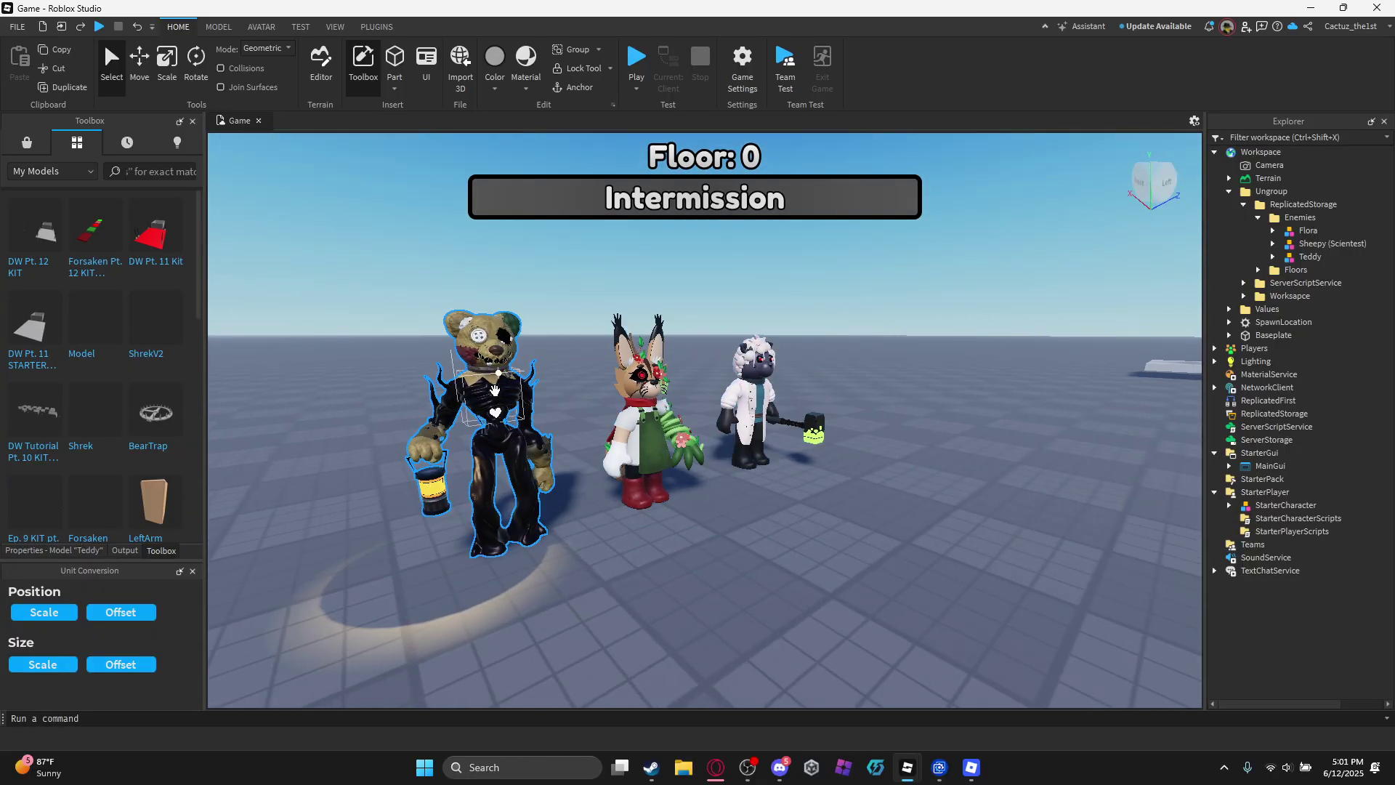
{"action": "left_click", "coordinate": [1274, 257]}
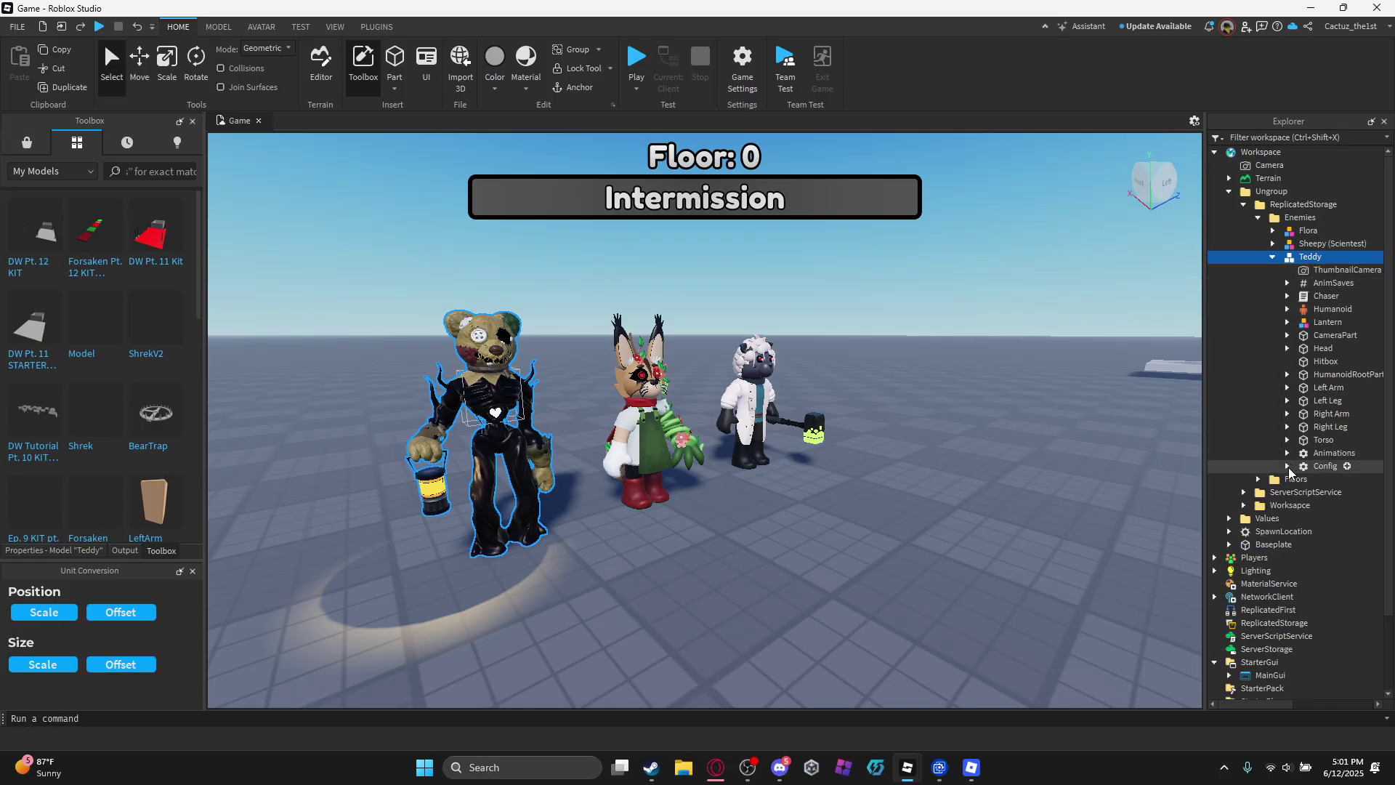
{"action": "left_click", "coordinate": [1287, 466]}
{"action": "left_click", "coordinate": [1311, 492]}
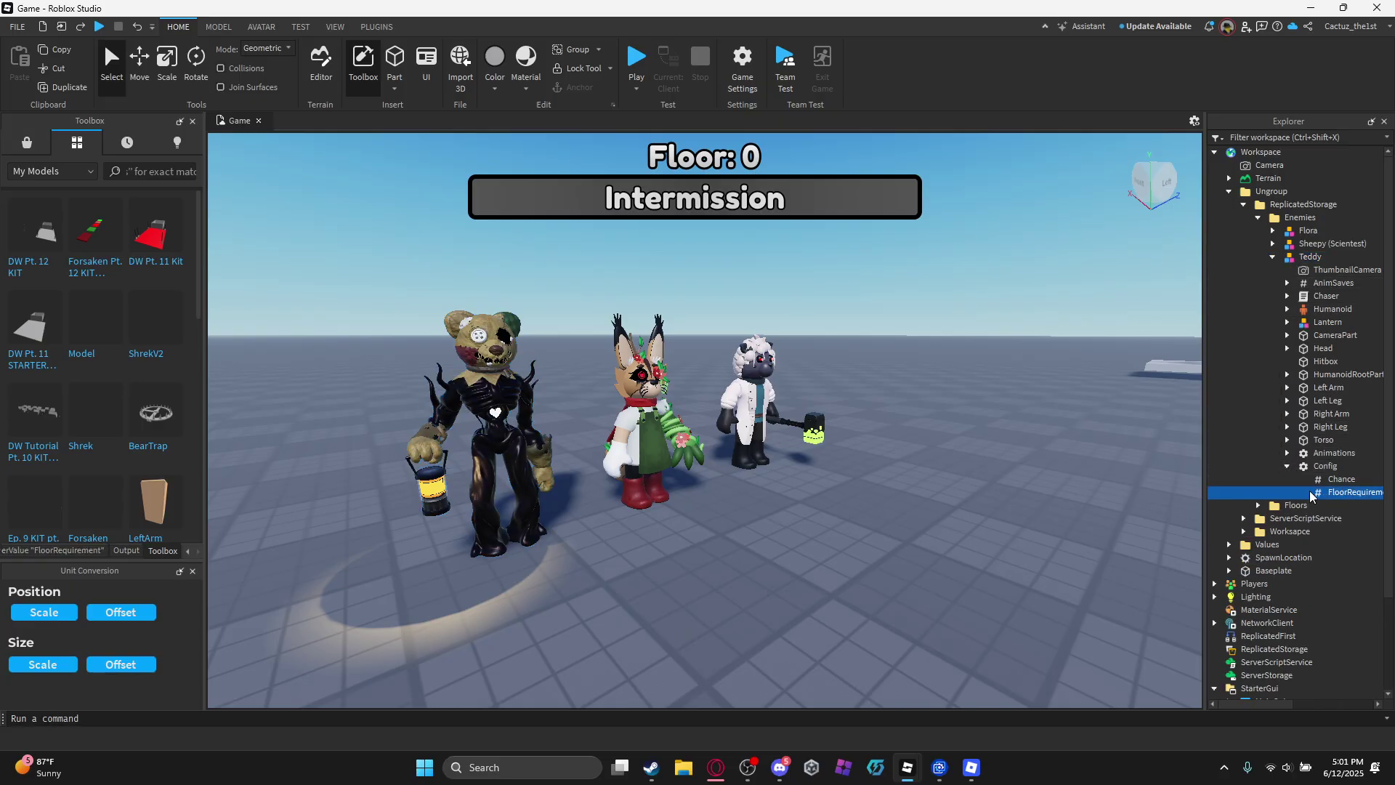
{"action": "left_click", "coordinate": [1305, 478]}
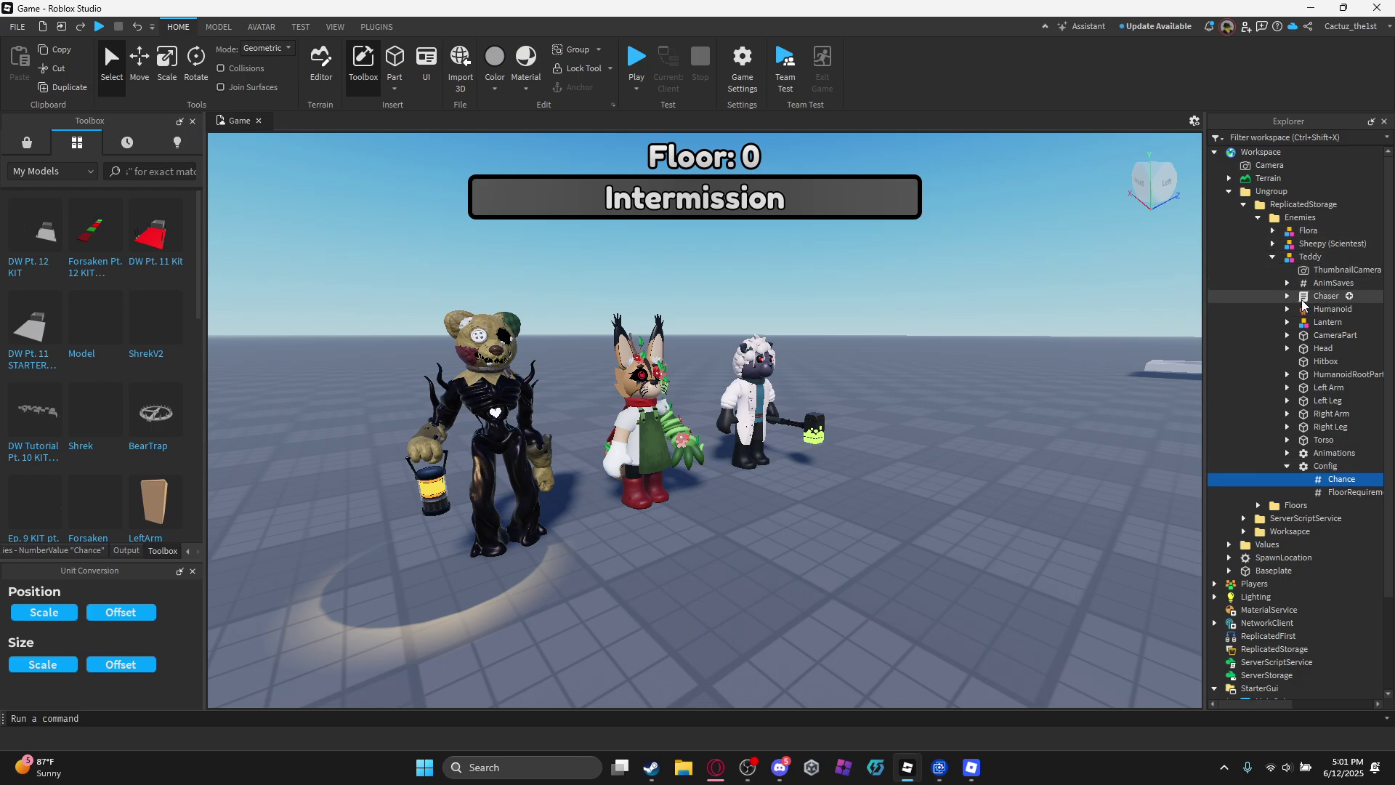
Look inside Teddy's Chaser script and Animations configuration, leaving both collapsed.
{"action": "left_click", "coordinate": [1287, 296]}
{"action": "left_click", "coordinate": [1287, 298]}
{"action": "left_click", "coordinate": [1288, 453]}
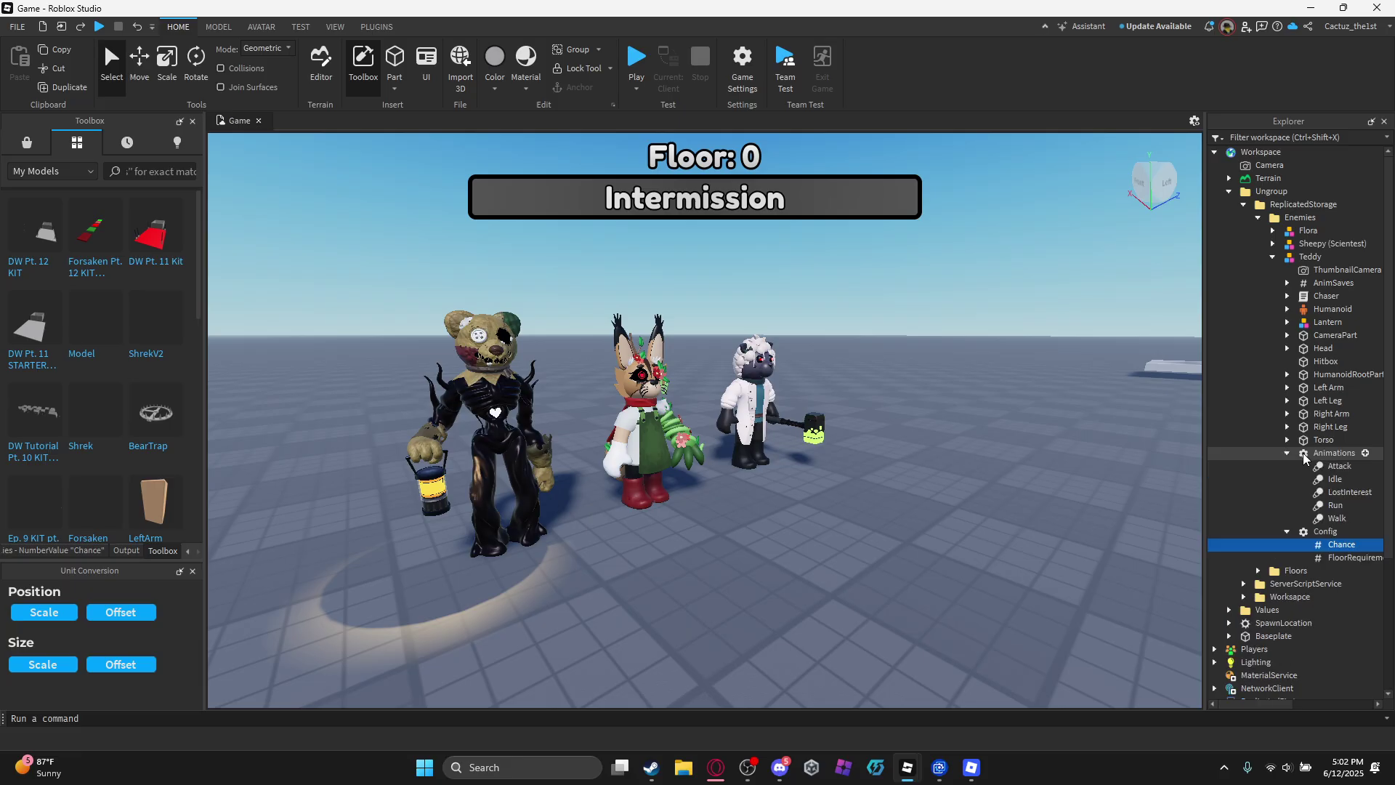
{"action": "left_click", "coordinate": [1288, 454]}
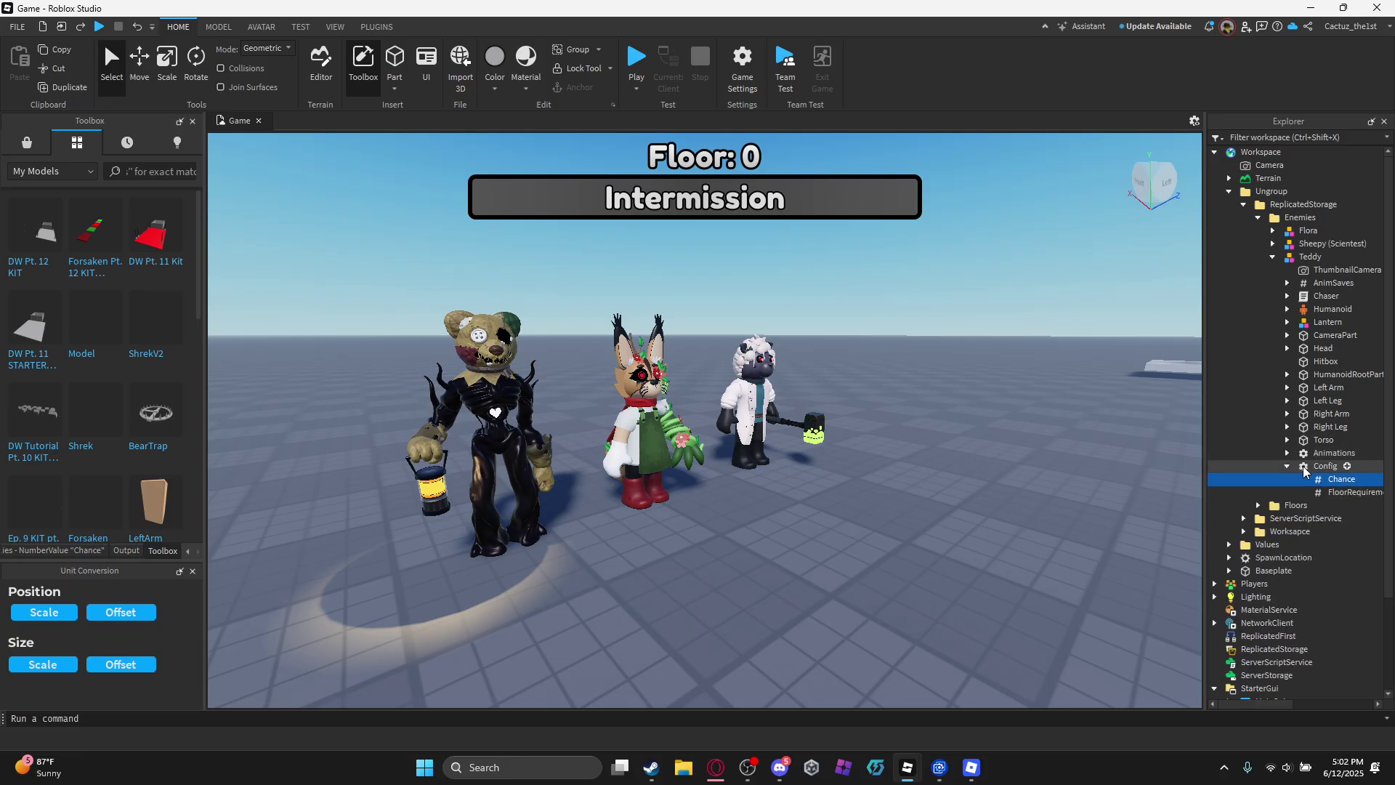
Show the properties of Teddy's Chance setting and re-enter its Value as 100.
{"action": "left_click", "coordinate": [54, 550]}
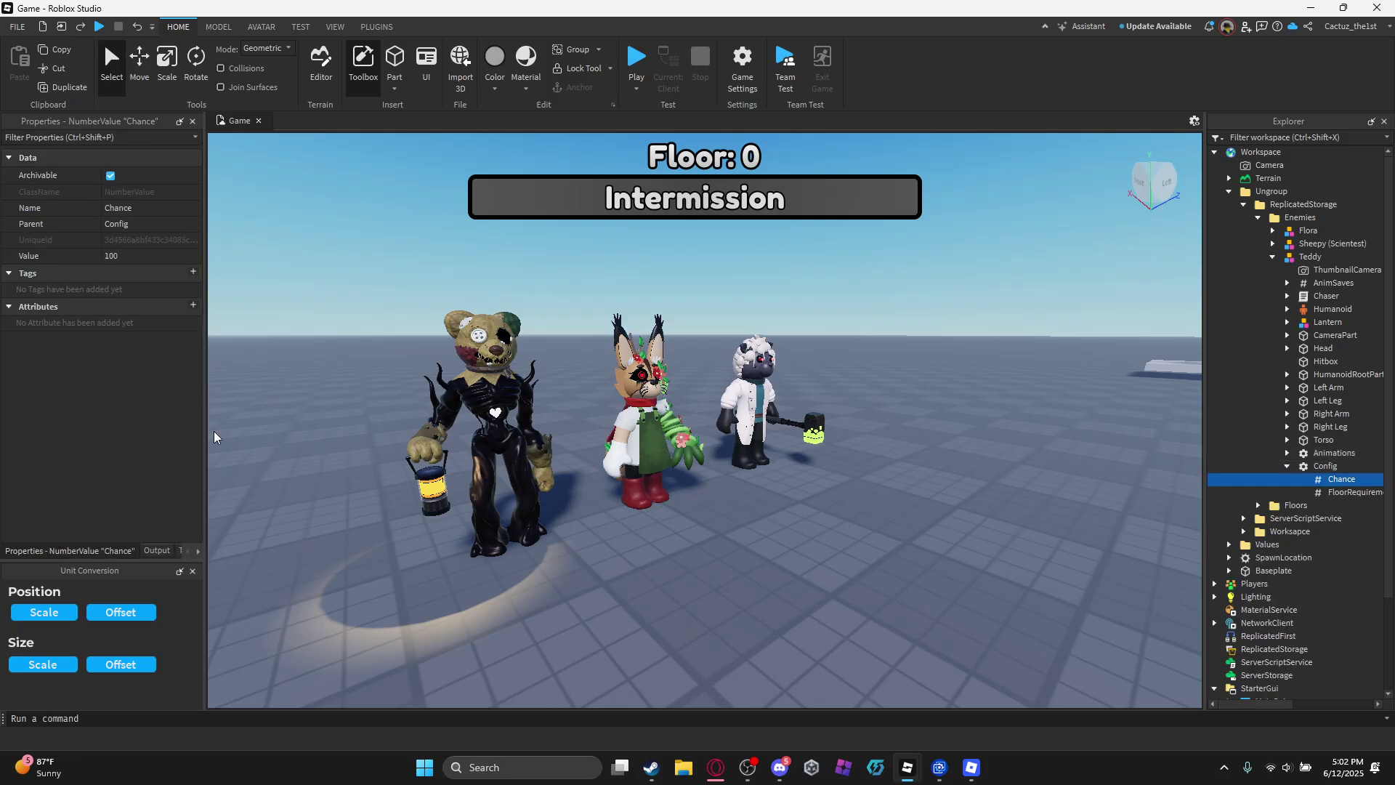
{"action": "left_click", "coordinate": [108, 257]}
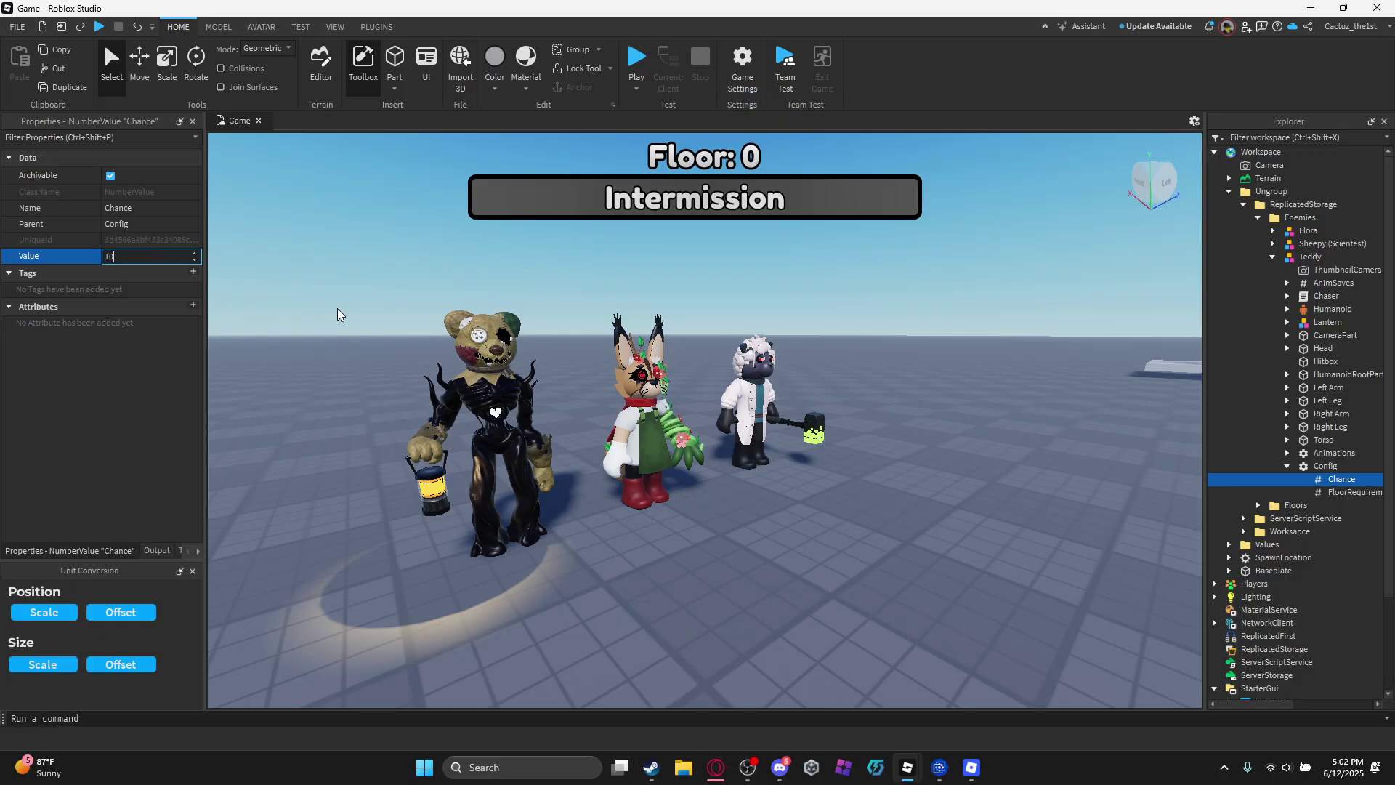
{"action": "type", "text": "100"}
{"action": "key", "text": "Return"}
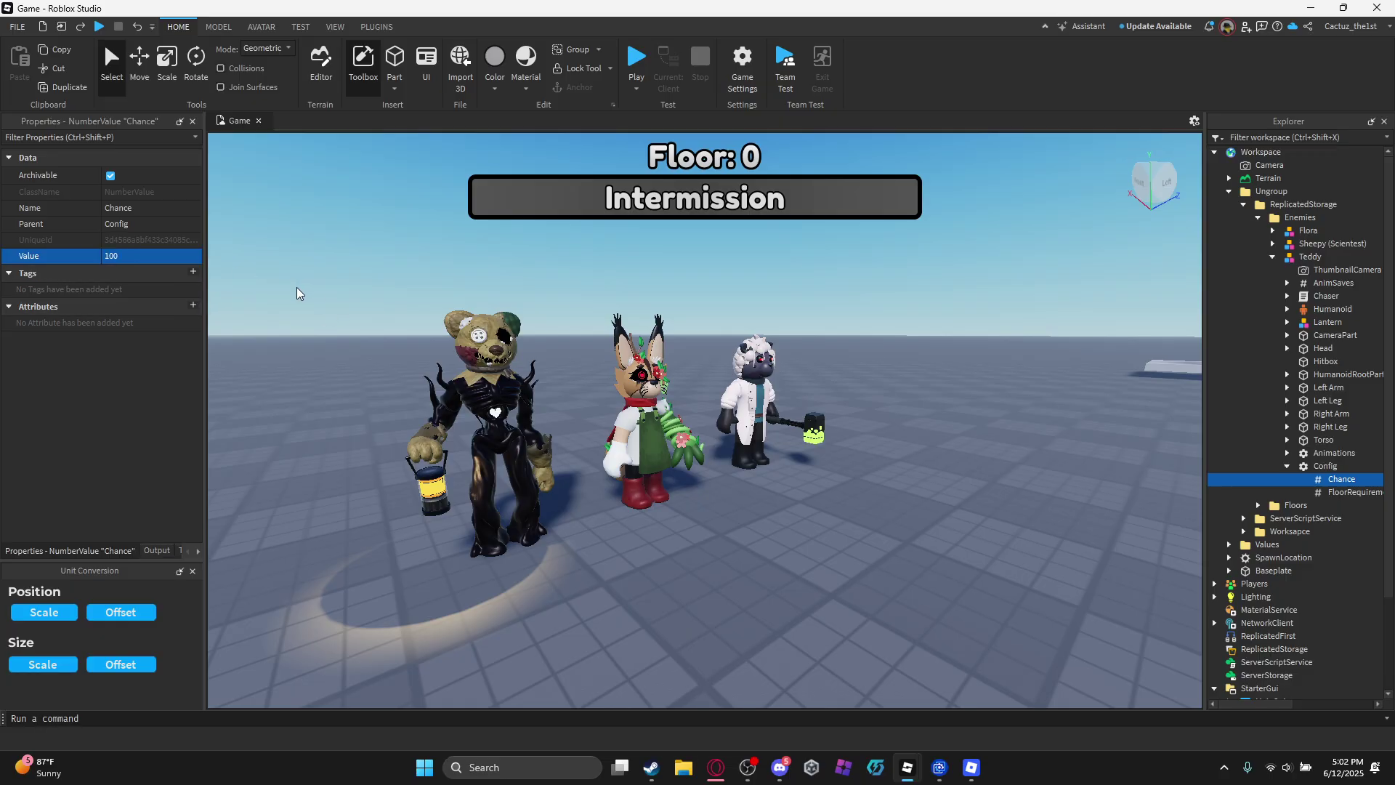
Check Teddy's FloorRequirement and Chance properties, and look through the contents of the Flora model, leaving both models collapsed.
{"action": "left_click", "coordinate": [1327, 493]}
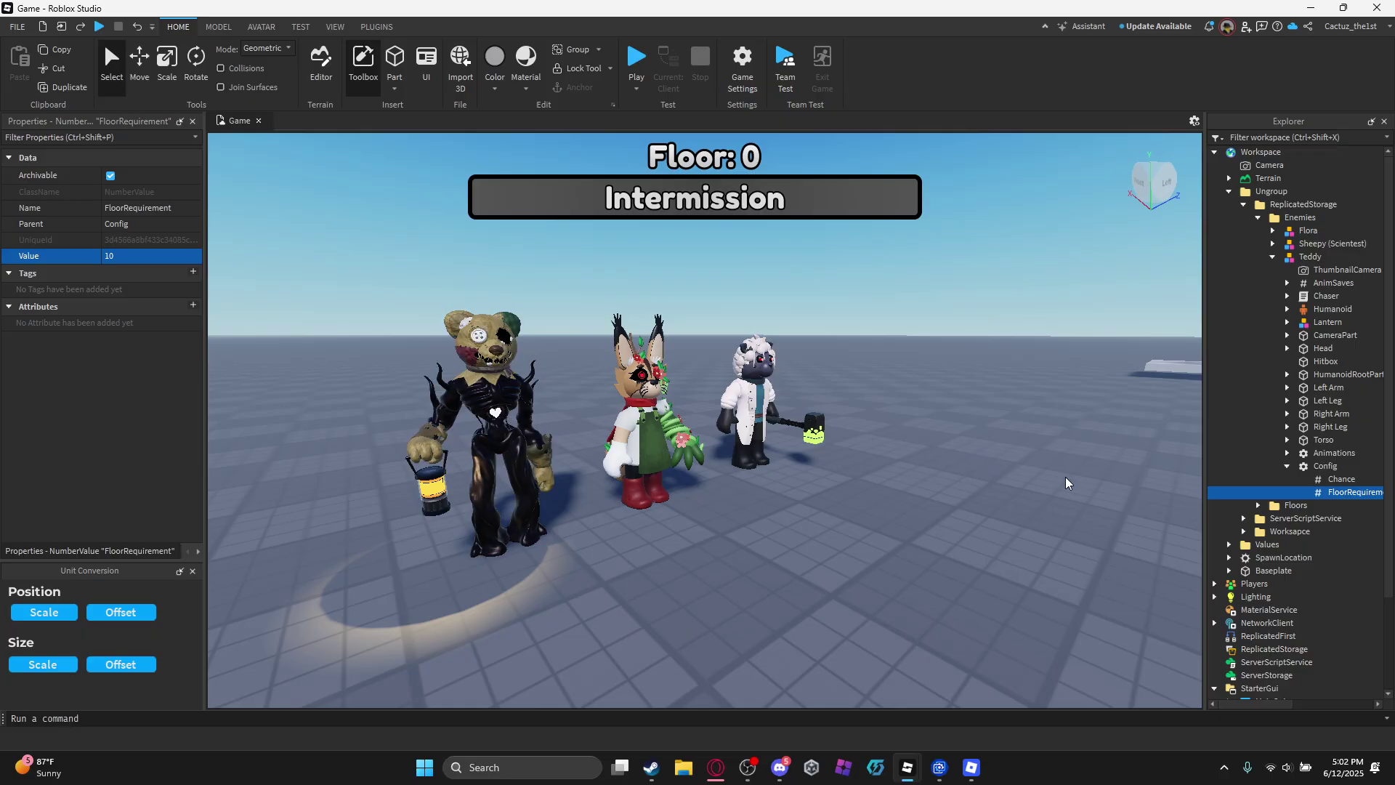
{"action": "left_click", "coordinate": [1341, 480]}
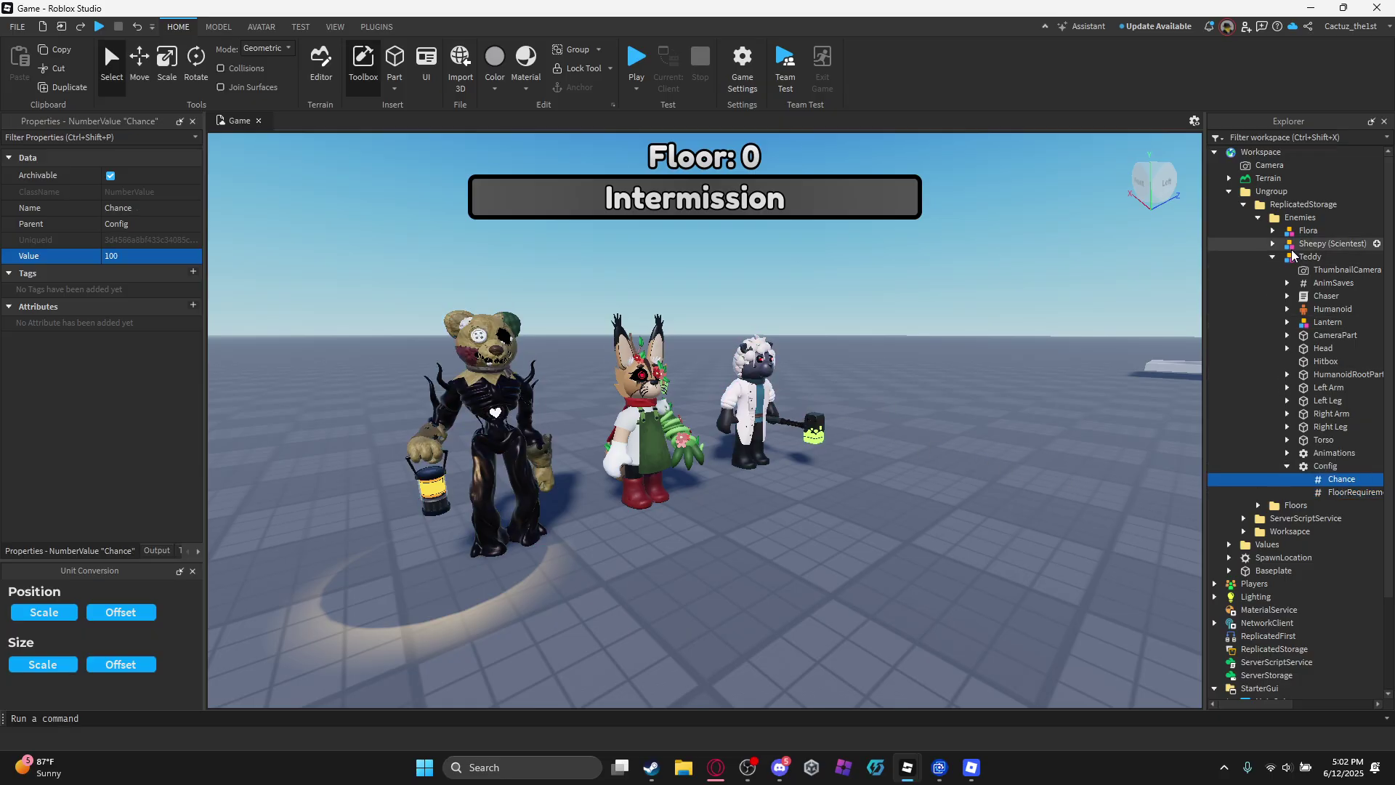
{"action": "left_click", "coordinate": [1273, 256]}
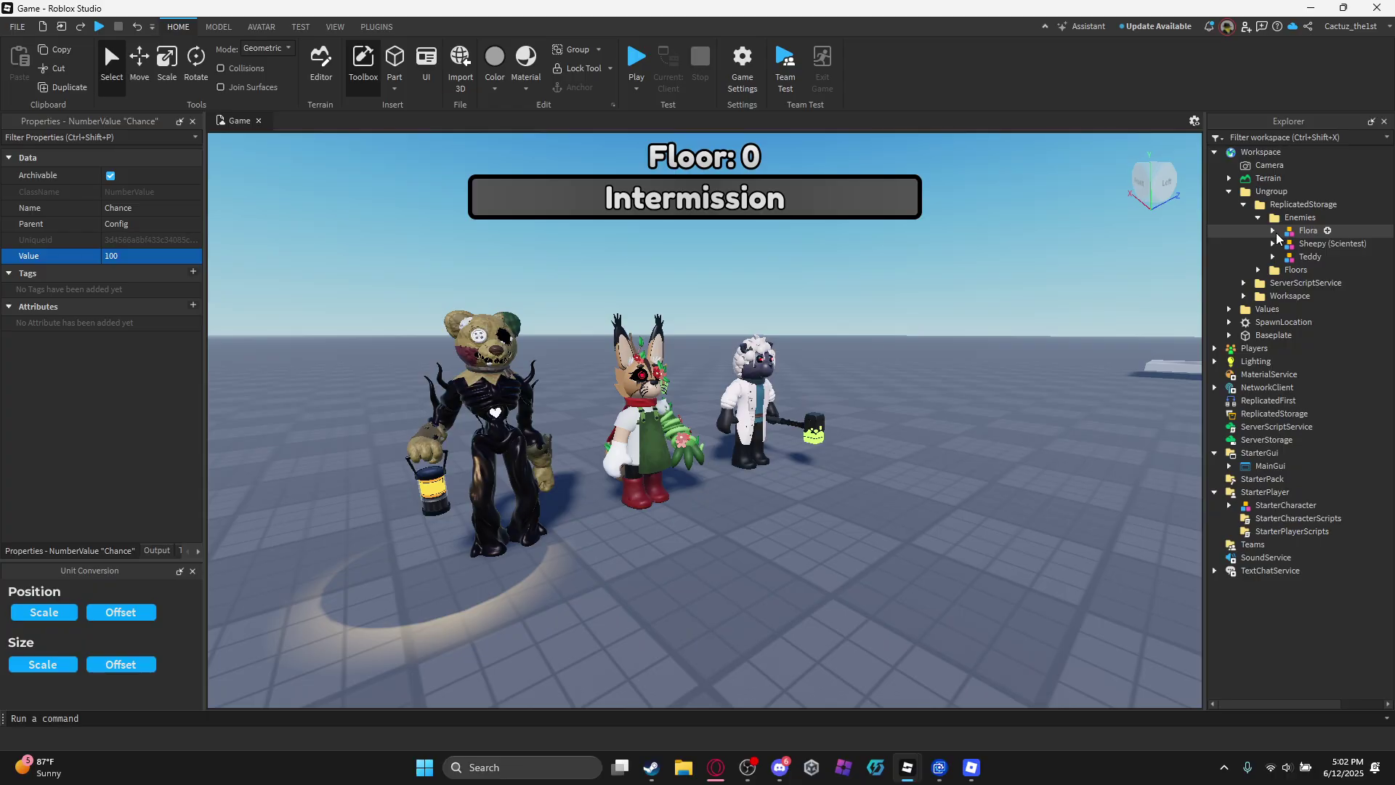
{"action": "left_click", "coordinate": [1276, 234]}
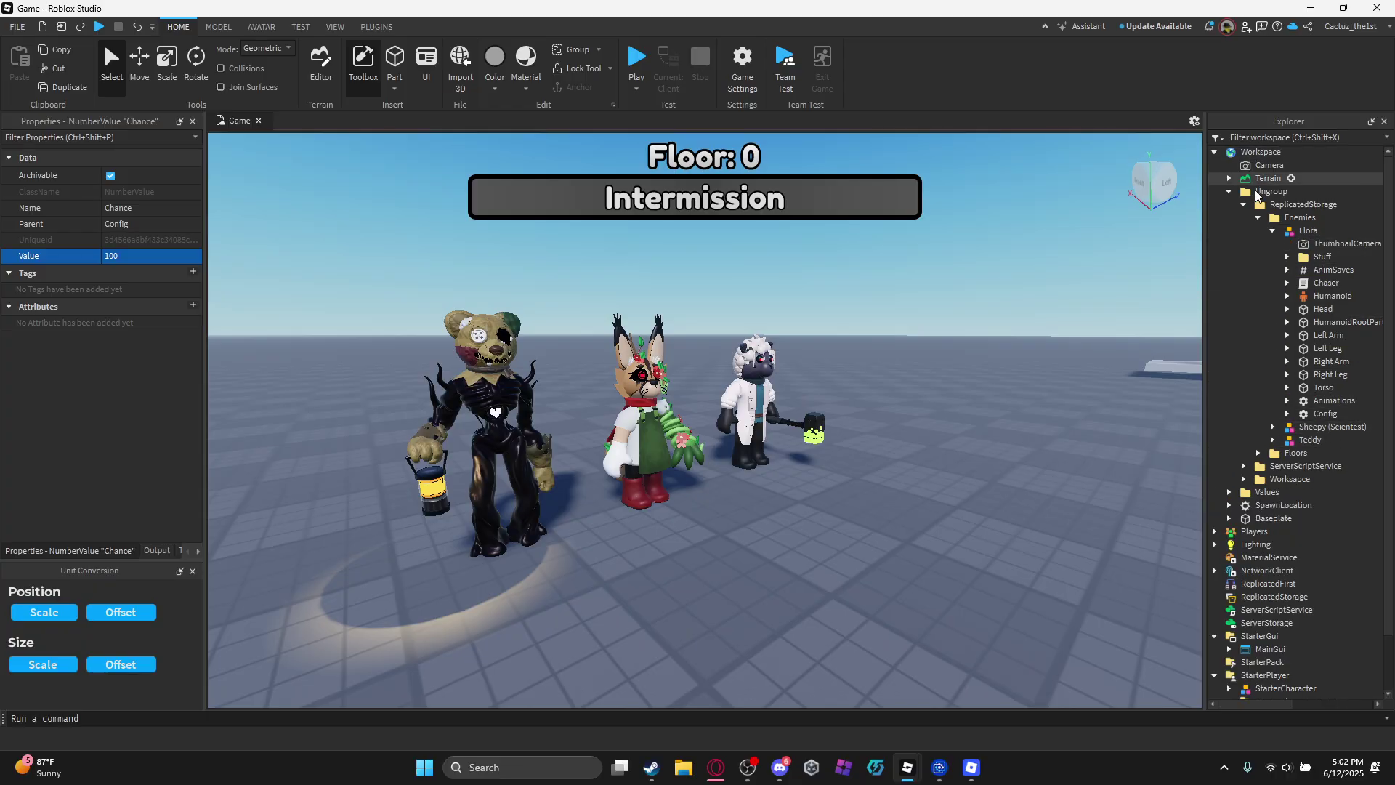
{"action": "left_click", "coordinate": [1273, 231]}
{"action": "left_click", "coordinate": [1273, 231]}
{"action": "left_click", "coordinate": [1273, 231]}
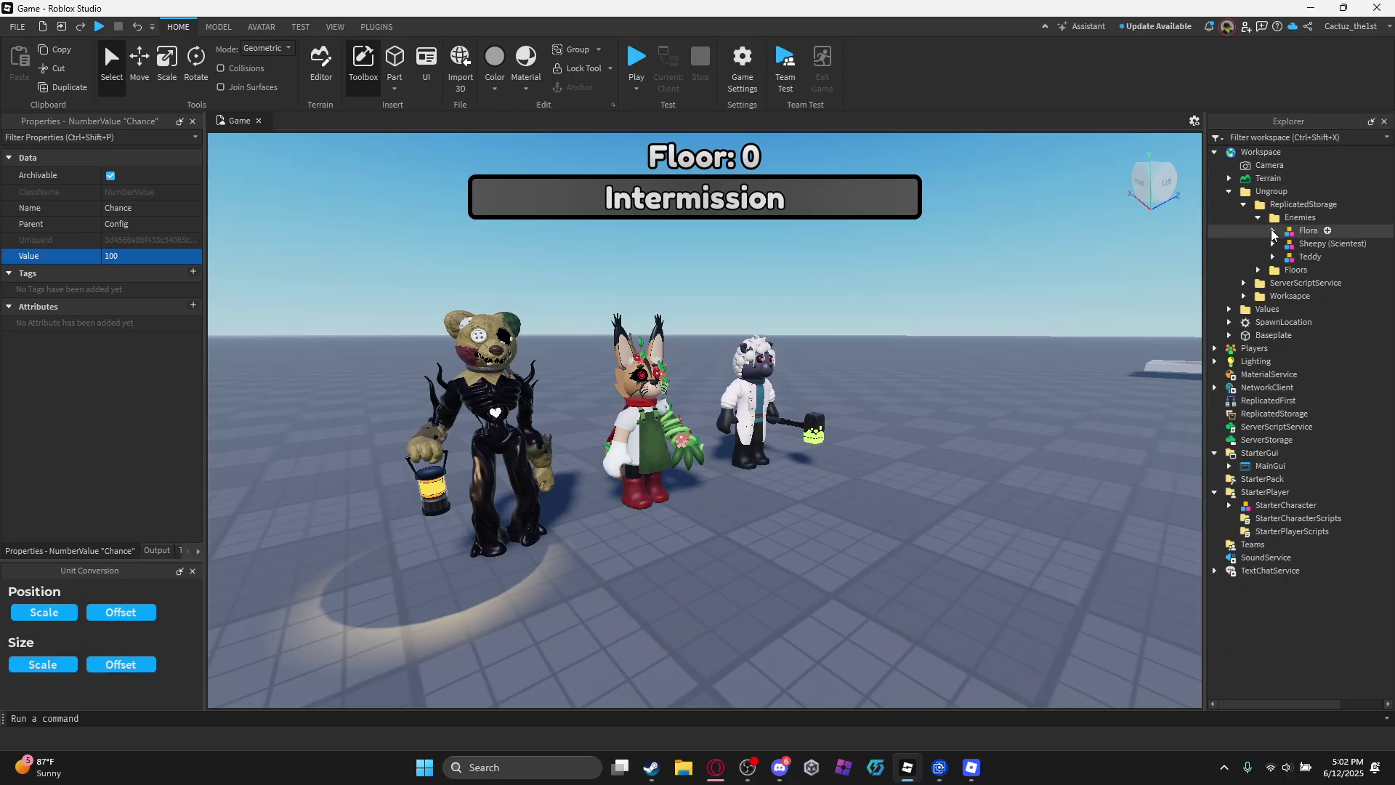
Inspect the enemy models up close in the viewport, including Teddy's lantern and the side view of the row.
{"action": "right_click_drag", "start_coordinate": [799, 482], "coordinate": [800, 482]}
{"action": "scroll", "coordinate": [707, 430], "scroll_direction": "up", "scroll_amount": 3}
{"action": "right_click_drag", "start_coordinate": [699, 423], "coordinate": [702, 422]}
{"action": "scroll", "coordinate": [702, 427], "scroll_direction": "up", "scroll_amount": 3}
{"action": "right_click_drag", "start_coordinate": [1071, 461], "coordinate": [1069, 456]}
{"action": "scroll", "coordinate": [1070, 458], "scroll_direction": "down", "scroll_amount": 3}
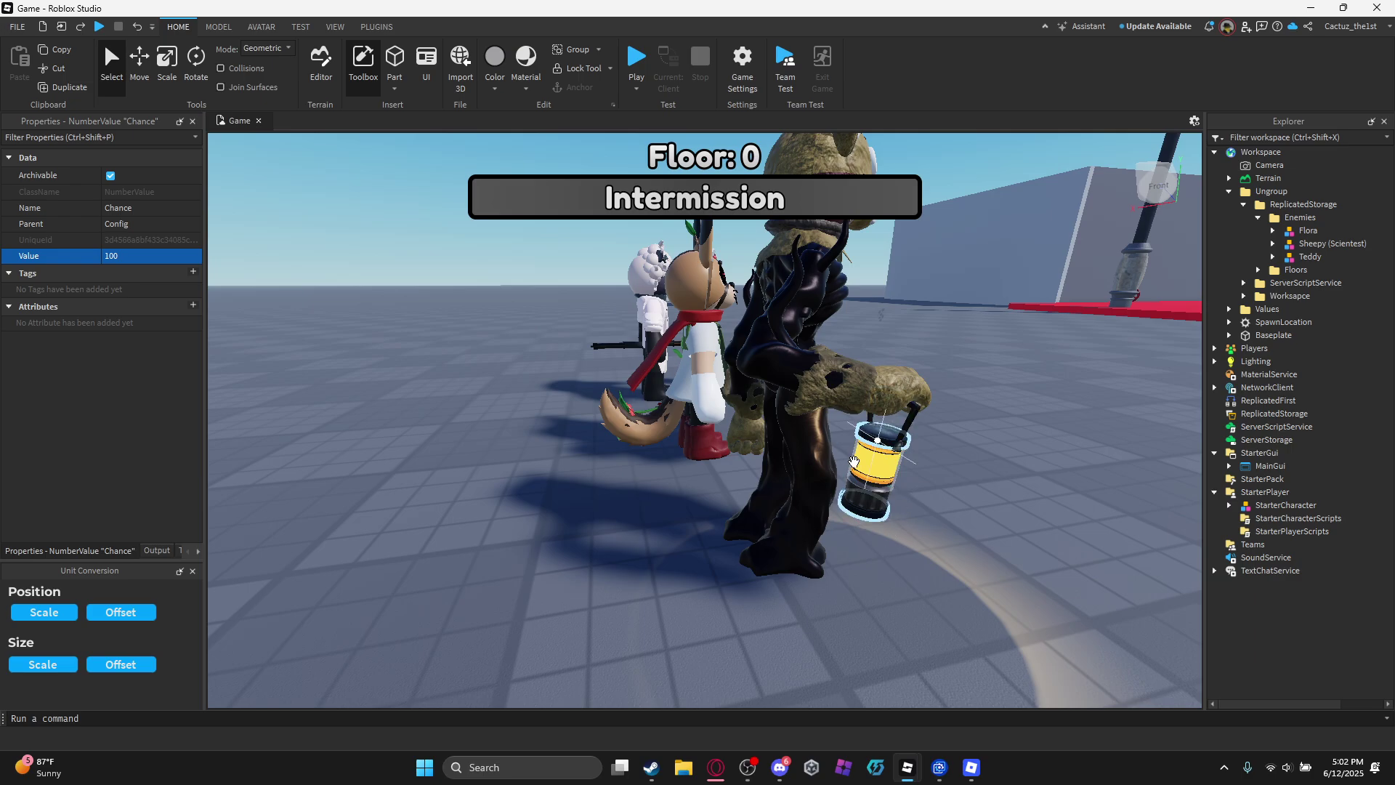
{"action": "right_click_drag", "start_coordinate": [800, 442], "coordinate": [784, 442]}
{"action": "scroll", "coordinate": [784, 442], "scroll_direction": "up", "scroll_amount": 2}
{"action": "scroll", "coordinate": [783, 441], "scroll_direction": "down", "scroll_amount": 5}
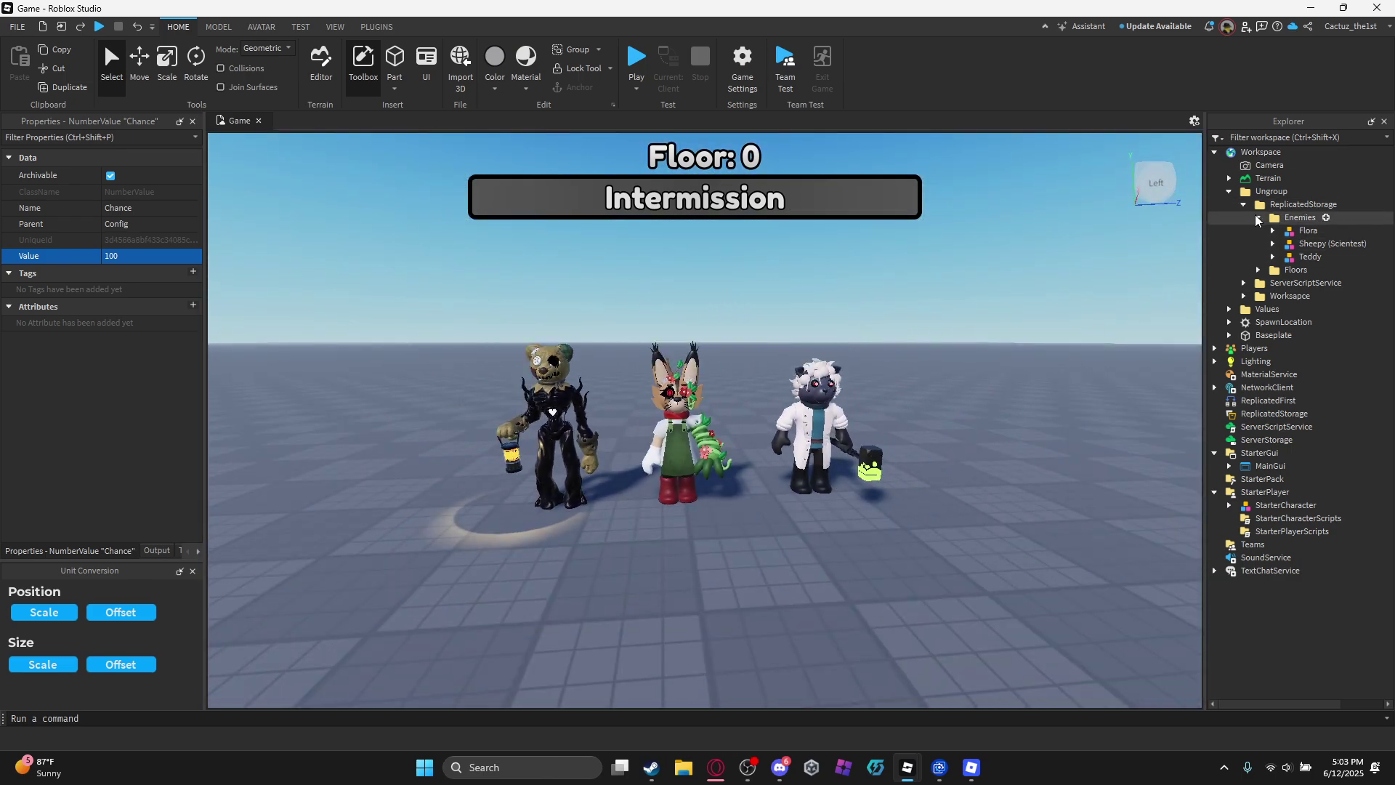
Collapse the kit's Enemies folder and move the Enemies and Floors folders into the game's ReplicatedStorage service.
{"action": "left_click", "coordinate": [1258, 218]}
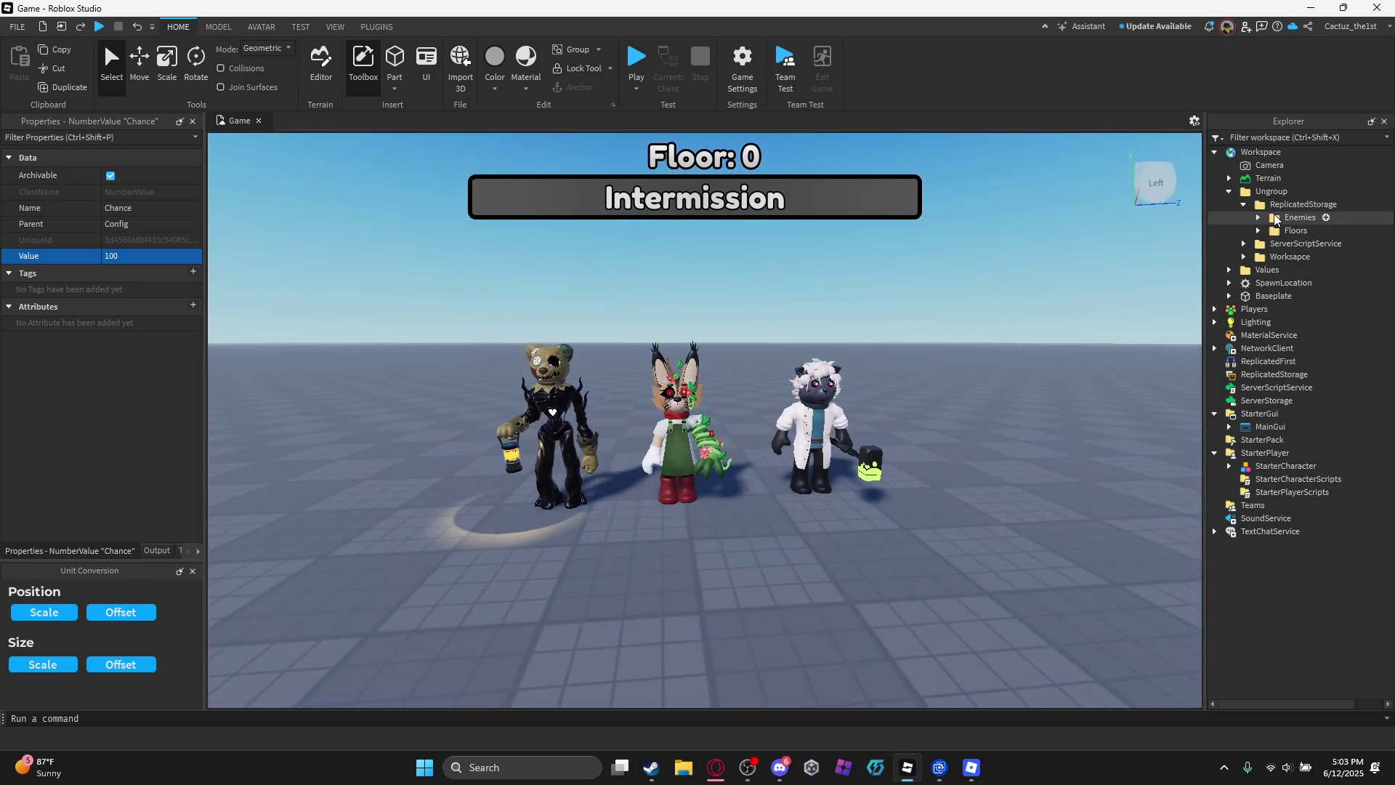
{"action": "left_click", "coordinate": [1281, 216]}
{"action": "left_click", "coordinate": [1290, 230], "text": "ctrl"}
{"action": "left_click_drag", "start_coordinate": [1289, 228], "coordinate": [1336, 372]}
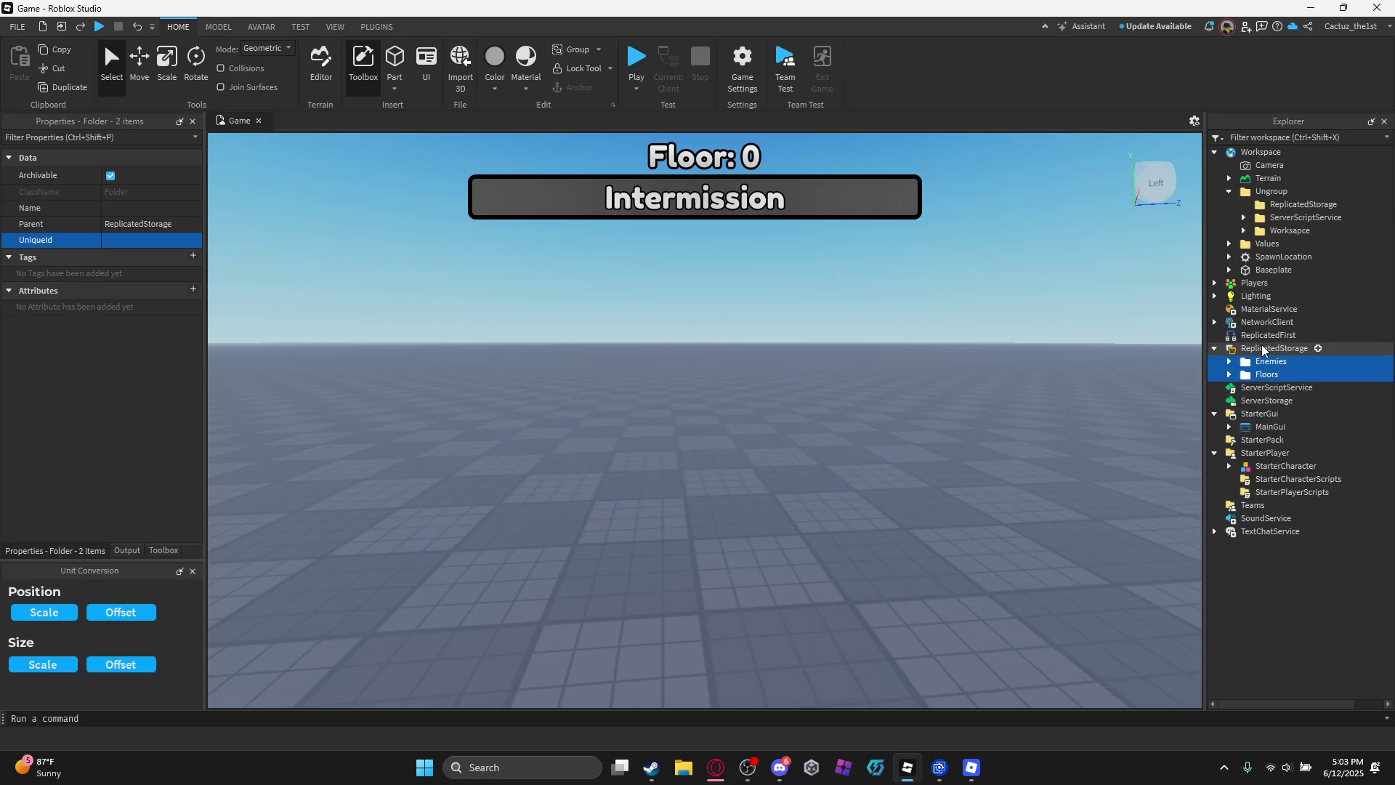
Expand the kit's ServerScriptService folder and open ElevatorScript at its sound and timer variables.
{"action": "left_click", "coordinate": [1243, 218]}
{"action": "left_click", "coordinate": [1290, 231]}
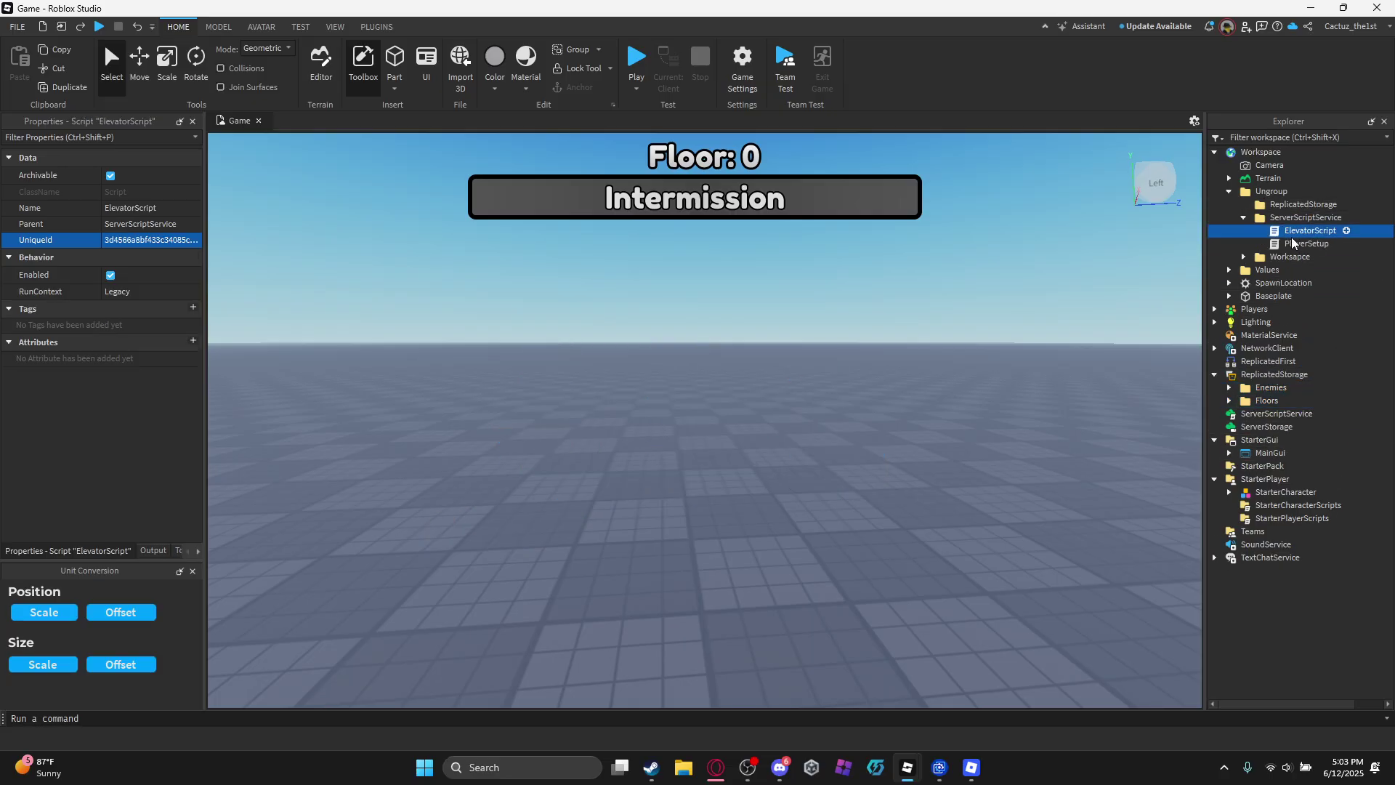
{"action": "double_click", "coordinate": [1303, 230]}
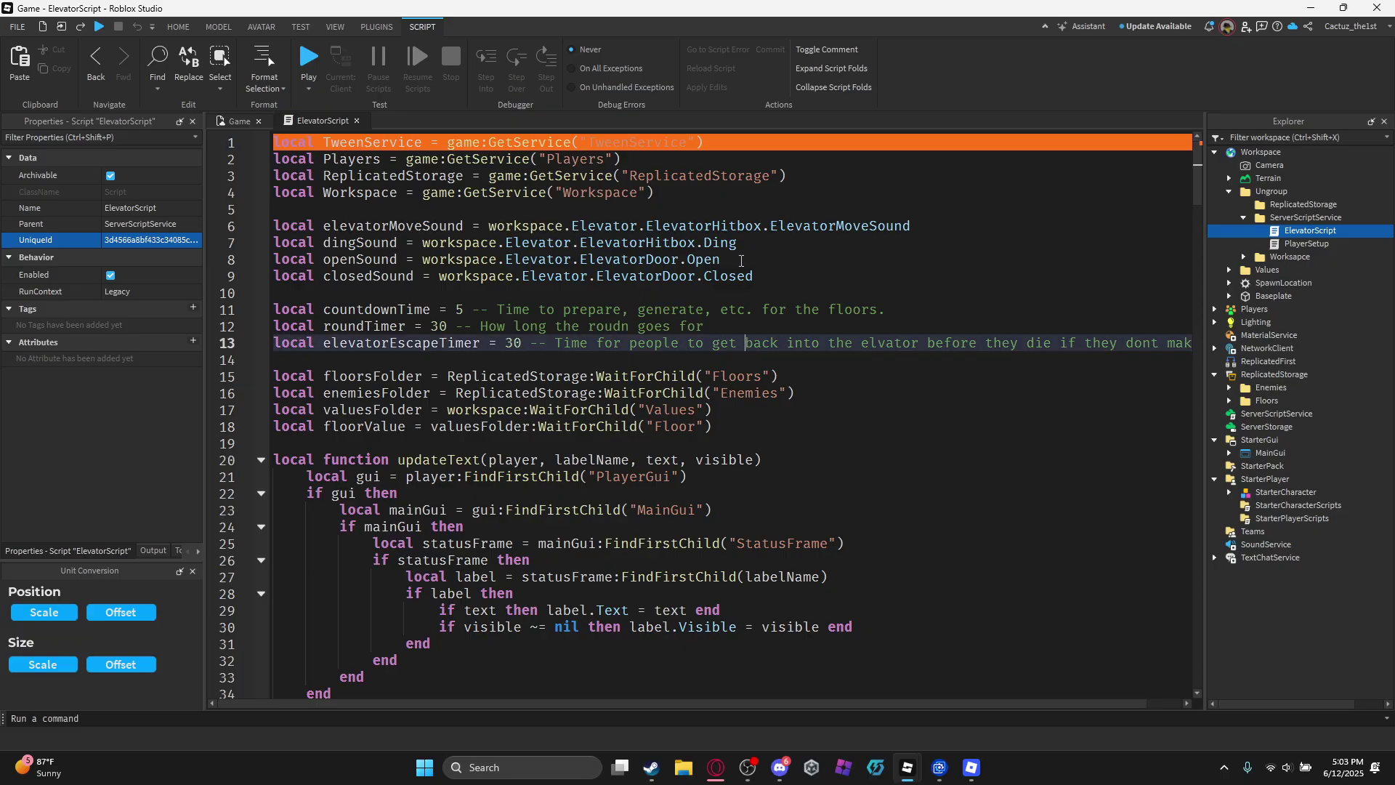
{"action": "left_click", "coordinate": [738, 256]}
Examine the floor and count thresholds in ElevatorScript's getEnemiesToSpawnCount function.
{"action": "scroll", "coordinate": [538, 552], "scroll_direction": "down", "scroll_amount": 14}
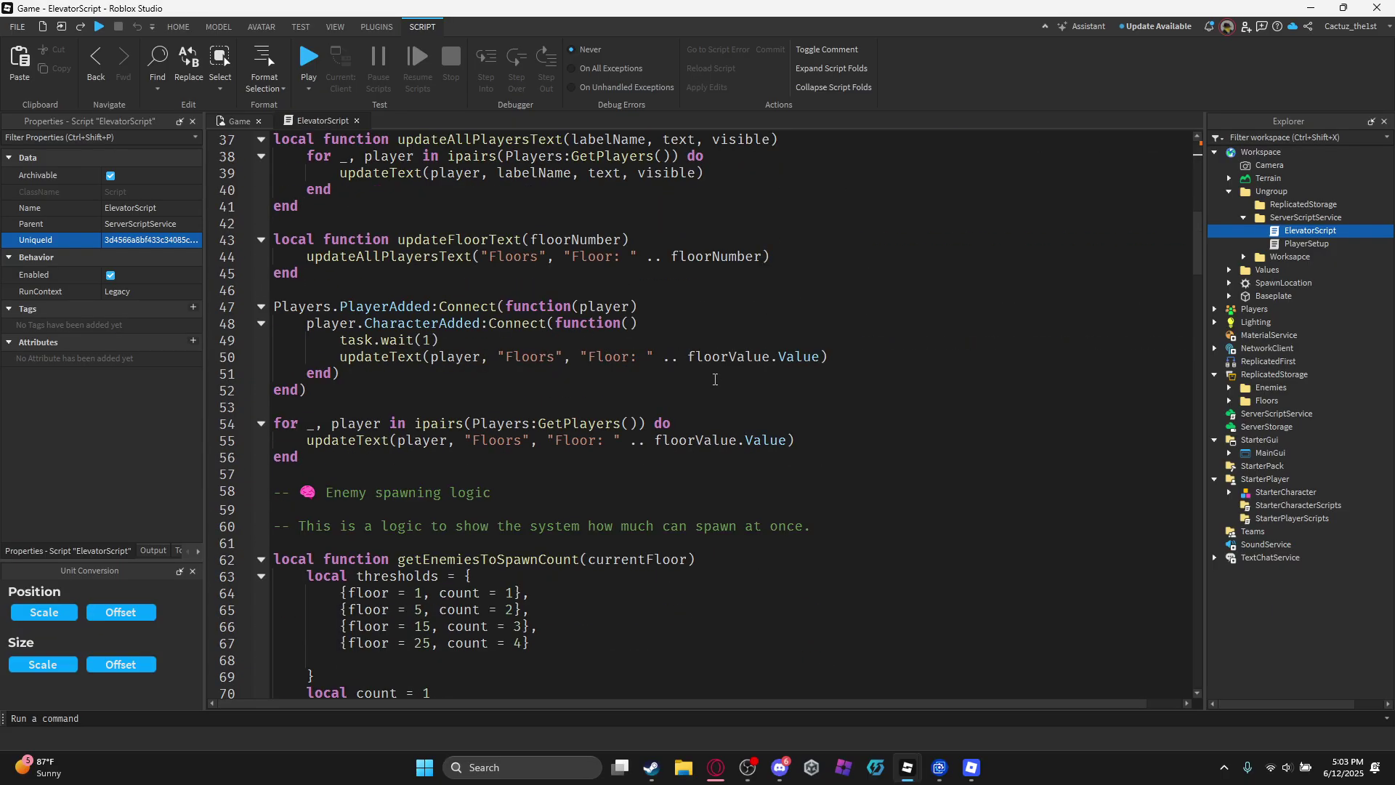
{"action": "left_click_drag", "start_coordinate": [536, 547], "coordinate": [415, 496]}
{"action": "left_click", "coordinate": [366, 499]}
{"action": "double_click", "coordinate": [460, 493]}
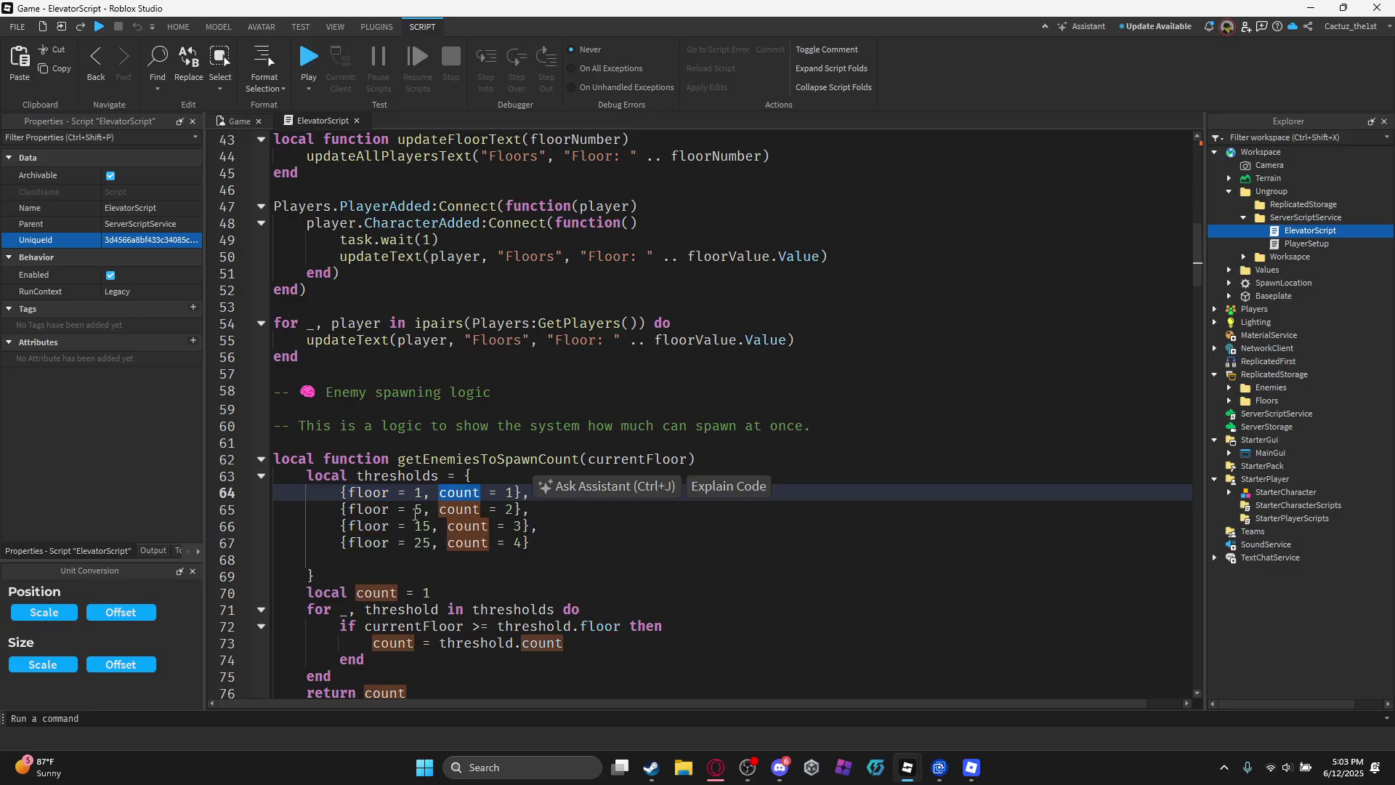
{"action": "left_click_drag", "start_coordinate": [347, 525], "coordinate": [538, 527]}
{"action": "double_click", "coordinate": [384, 544]}
{"action": "left_click_drag", "start_coordinate": [384, 545], "coordinate": [524, 542]}
{"action": "left_click", "coordinate": [525, 542]}
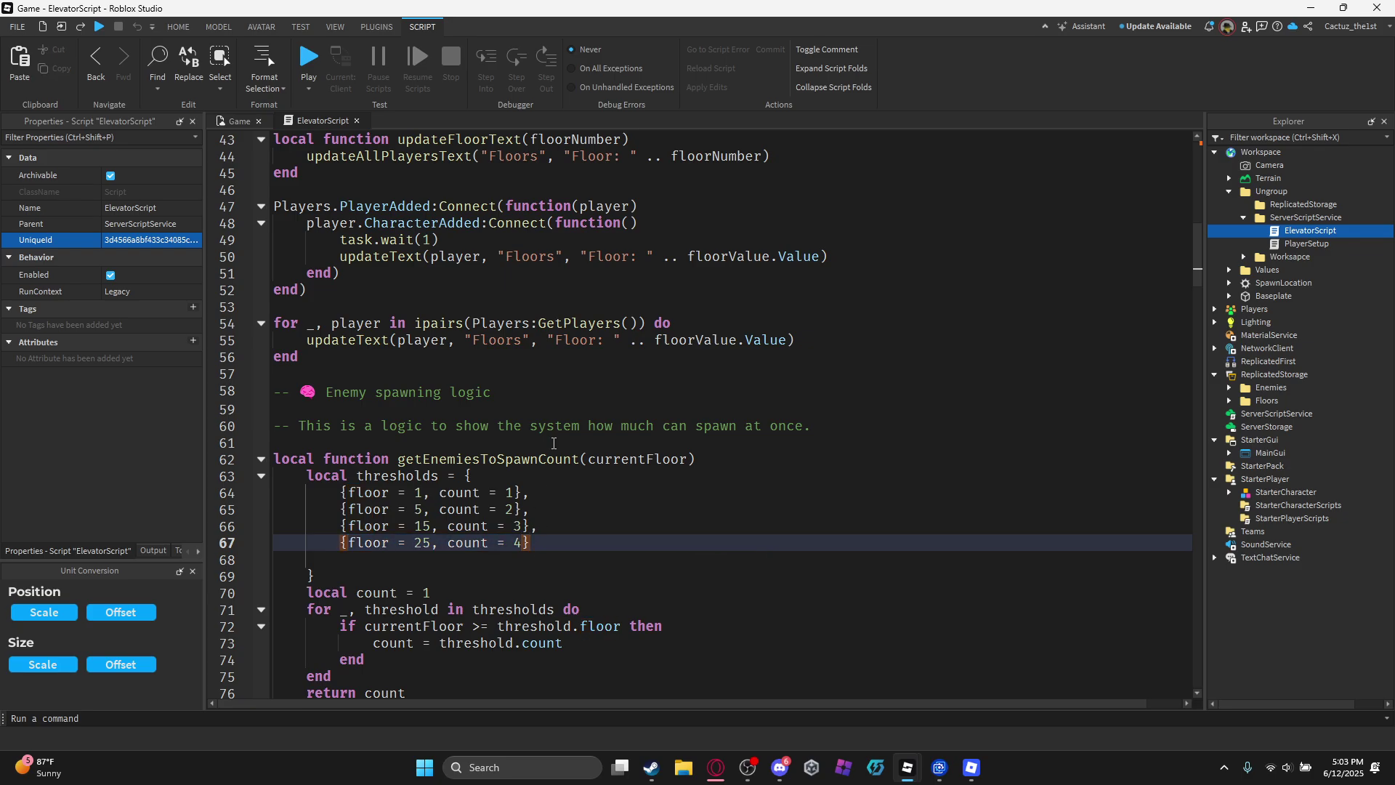
Read through the rest of ElevatorScript, from the main game loop to the elevator closing logic, and return toward its beginning.
{"action": "scroll", "coordinate": [554, 442], "scroll_direction": "down", "scroll_amount": 19}
{"action": "scroll", "coordinate": [548, 447], "scroll_direction": "down", "scroll_amount": 20}
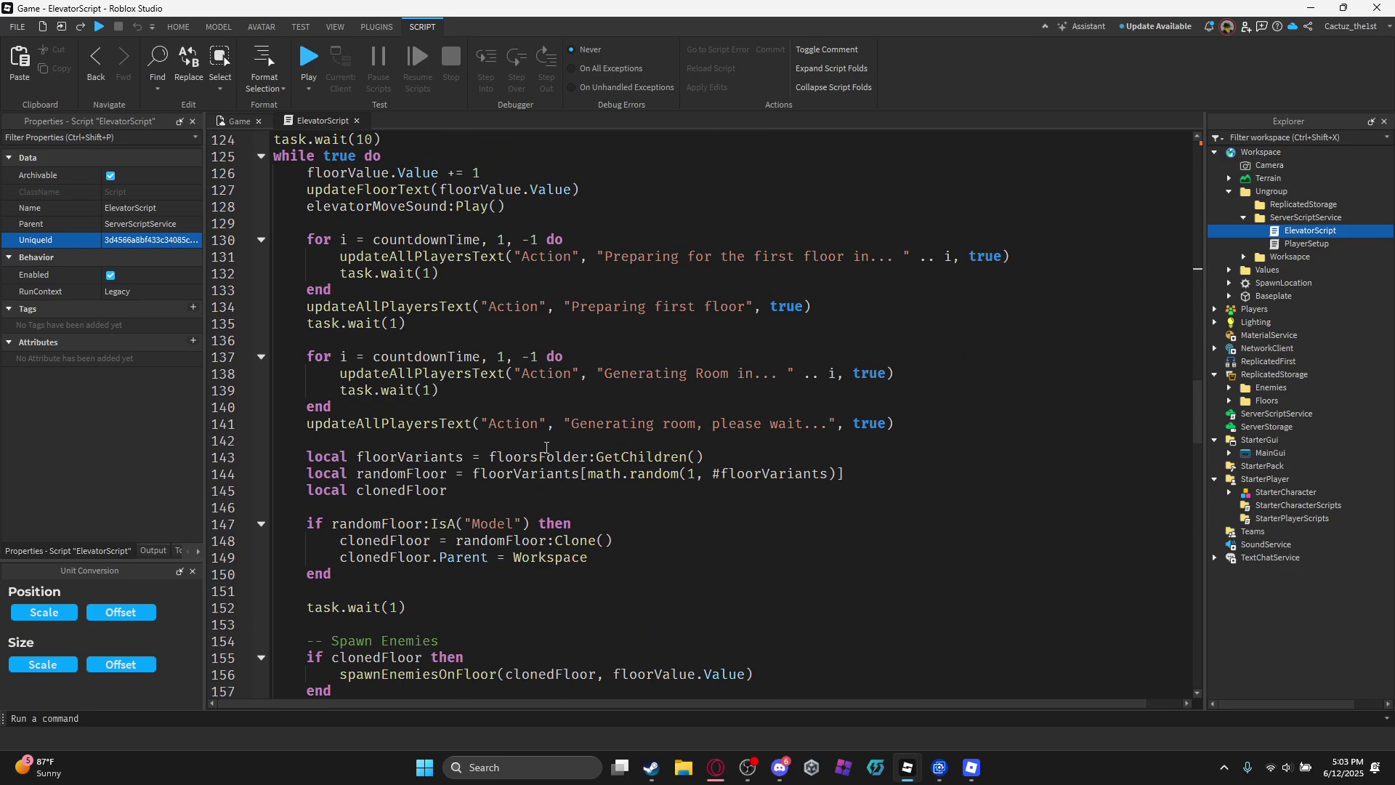
{"action": "scroll", "coordinate": [548, 449], "scroll_direction": "down", "scroll_amount": 14}
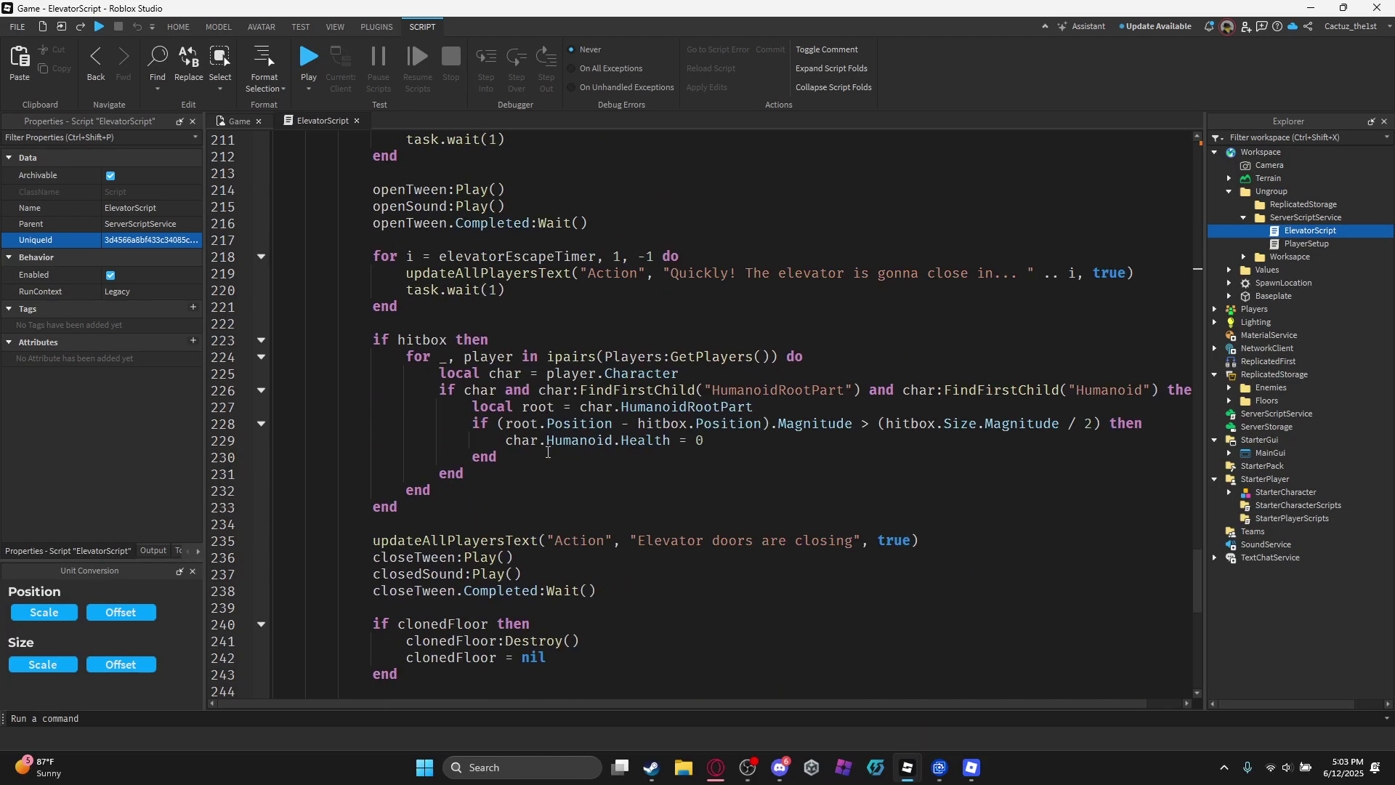
{"action": "scroll", "coordinate": [549, 454], "scroll_direction": "up", "scroll_amount": 20}
{"action": "scroll", "coordinate": [549, 457], "scroll_direction": "up", "scroll_amount": 20}
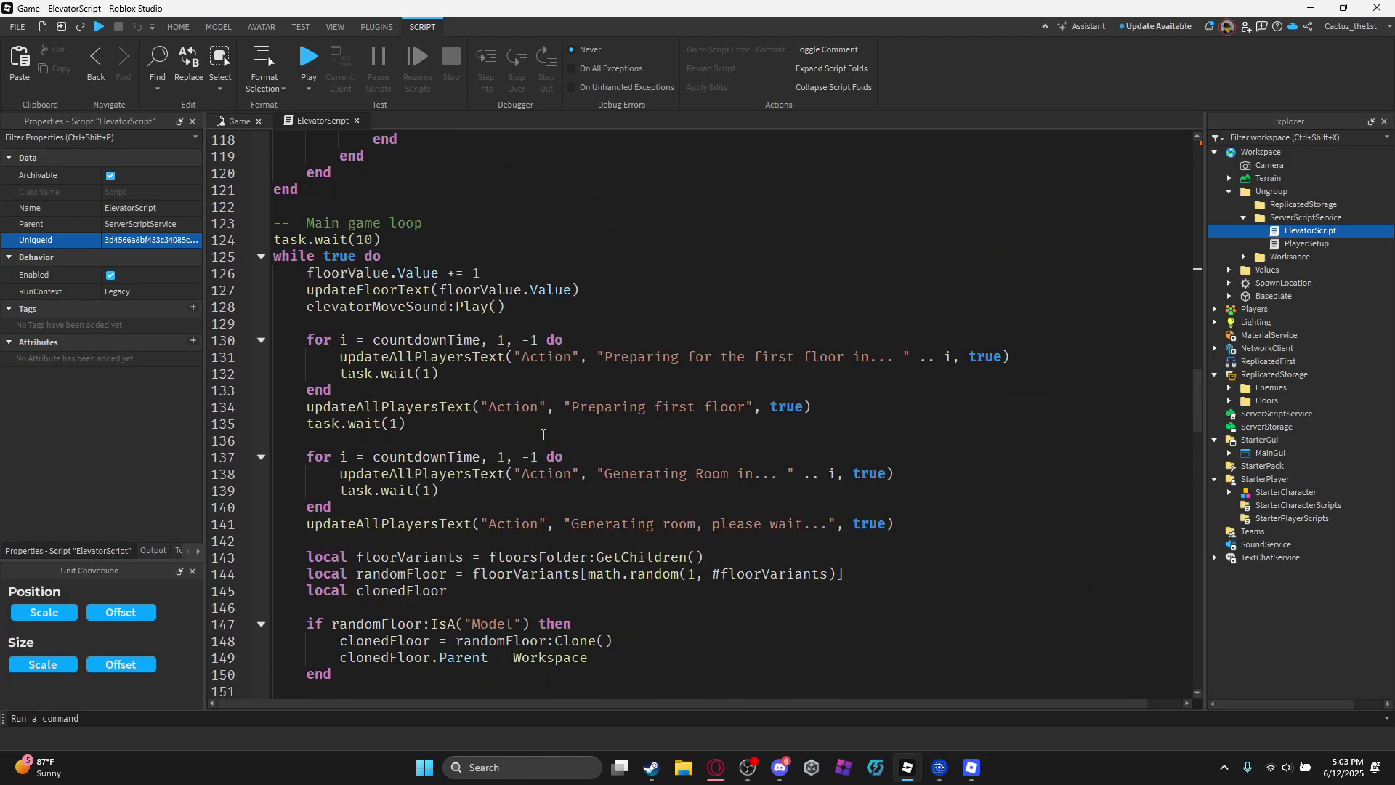
{"action": "scroll", "coordinate": [533, 406], "scroll_direction": "up", "scroll_amount": 12}
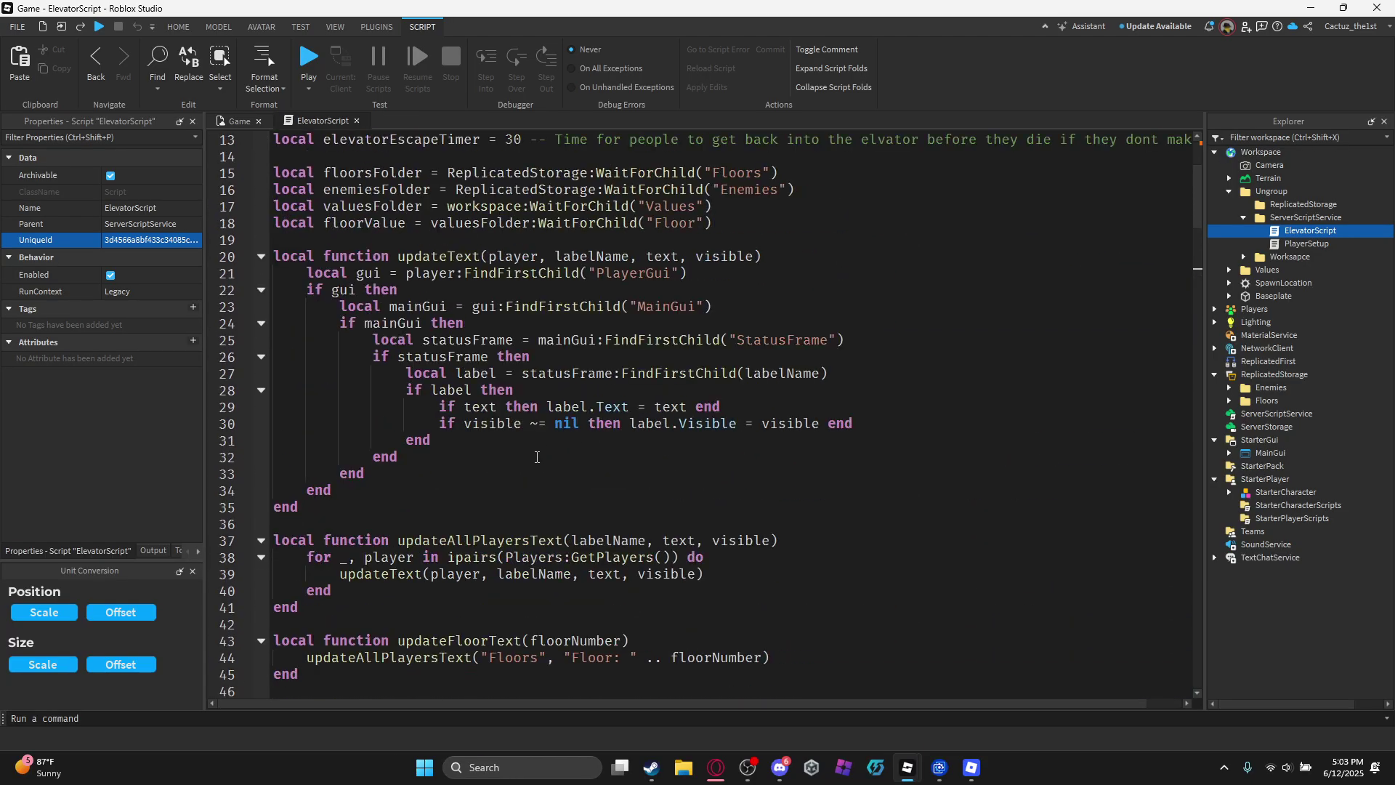
Return to the Game view and move ElevatorScript and PlayerSetup from the kit's folder into the game's ServerScriptService.
{"action": "left_click", "coordinate": [240, 121]}
{"action": "right_click_drag", "start_coordinate": [560, 398], "coordinate": [535, 413]}
{"action": "key", "text": "s"}
{"action": "left_click", "coordinate": [560, 398]}
{"action": "key", "text": "s"}
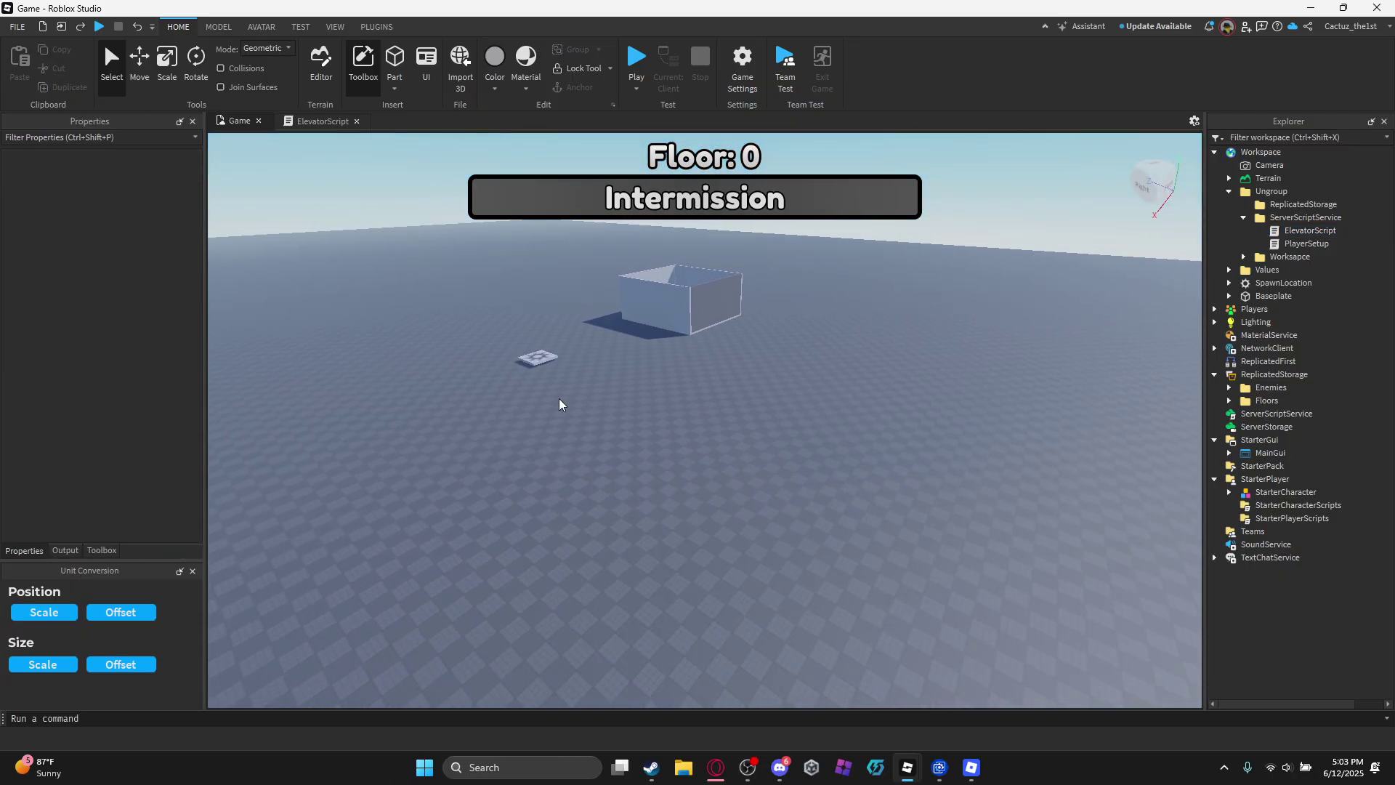
{"action": "left_click", "coordinate": [1291, 231]}
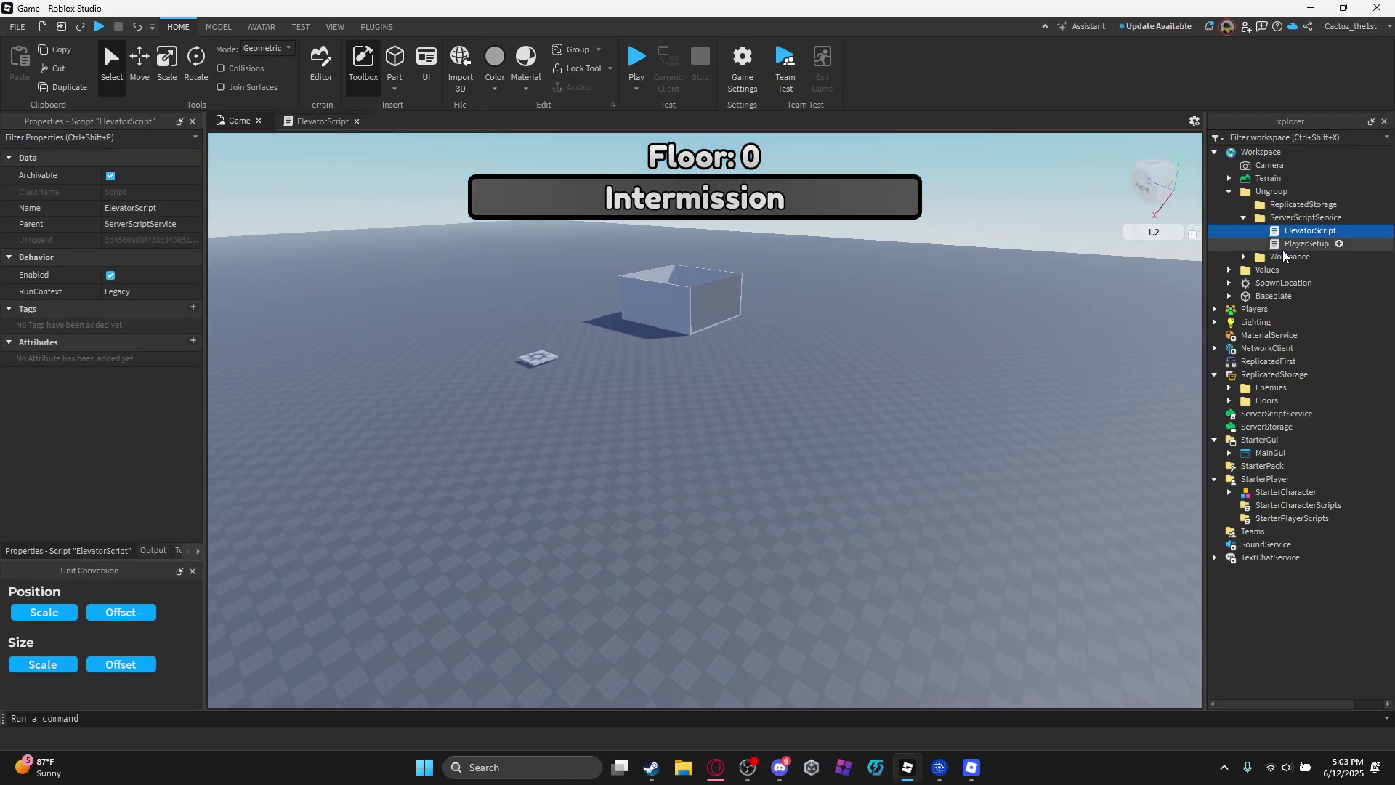
{"action": "left_click", "coordinate": [1284, 243], "text": "shift"}
{"action": "left_click_drag", "start_coordinate": [1284, 242], "coordinate": [1305, 419]}
{"action": "left_click", "coordinate": [1089, 452]}
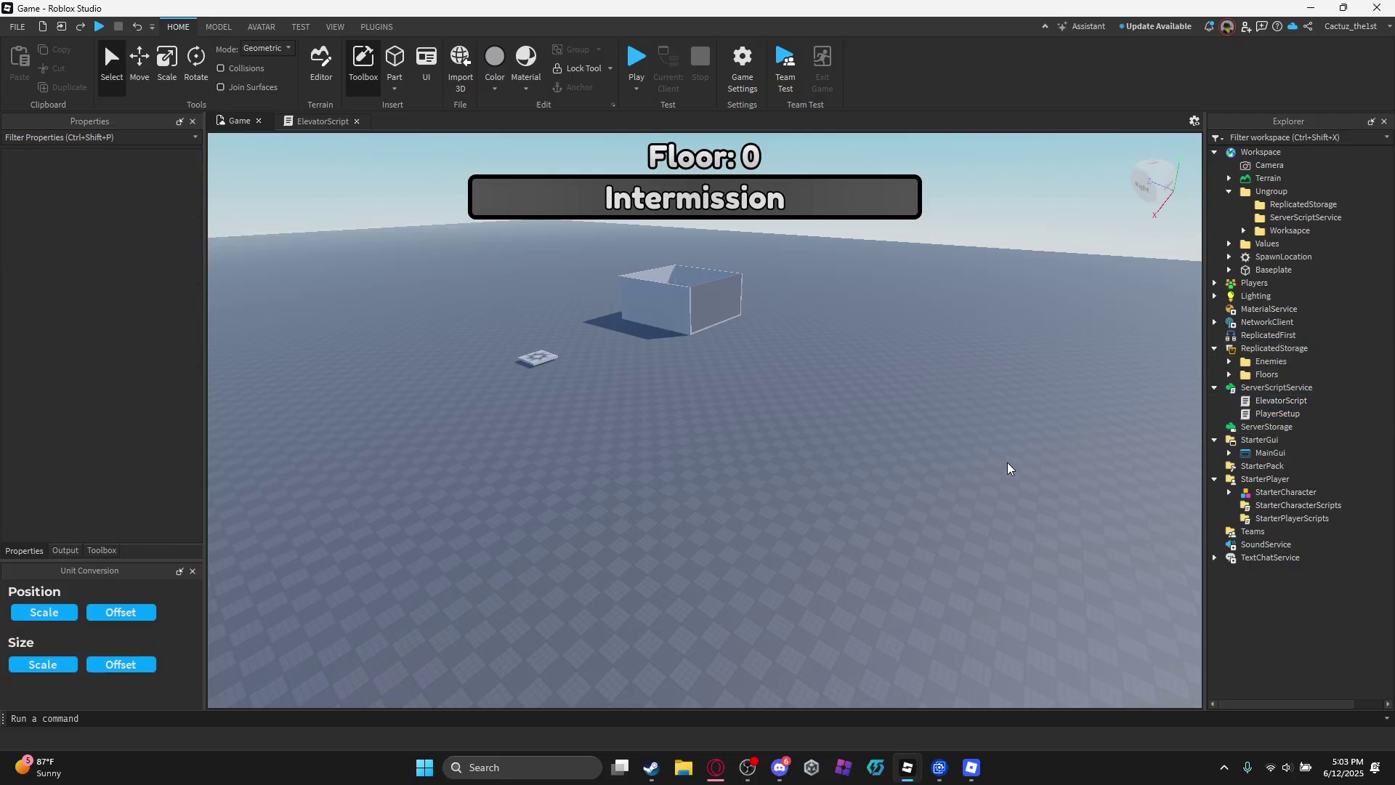
{"action": "right_click_drag", "start_coordinate": [931, 452], "coordinate": [905, 411]}
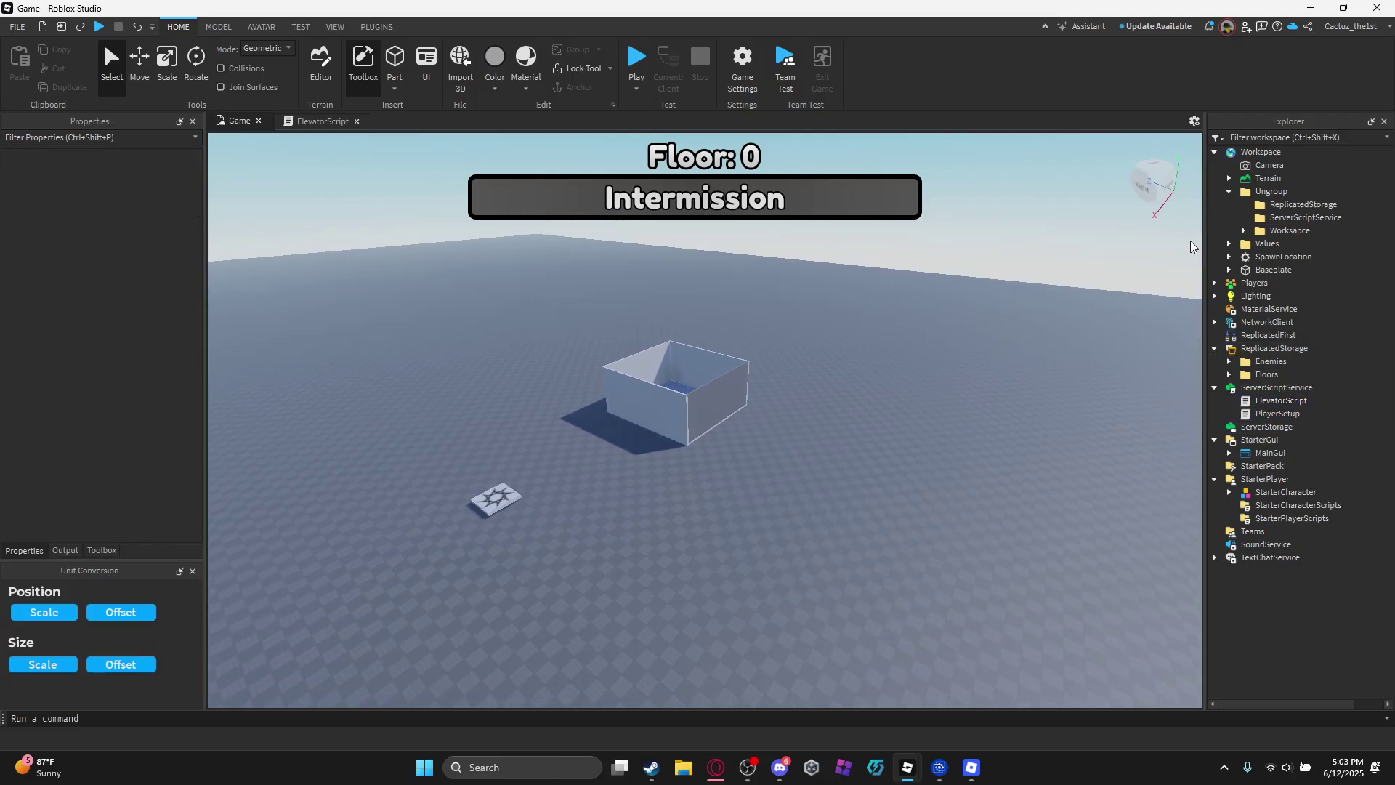
Move the Values folder, READDDD script and Elevator model from the kit's Workspace folder into the game's Workspace.
{"action": "left_click", "coordinate": [1243, 231]}
{"action": "left_click", "coordinate": [1281, 242]}
{"action": "left_click", "coordinate": [1301, 256], "text": "shift"}
{"action": "left_click", "coordinate": [1289, 269], "text": "shift"}
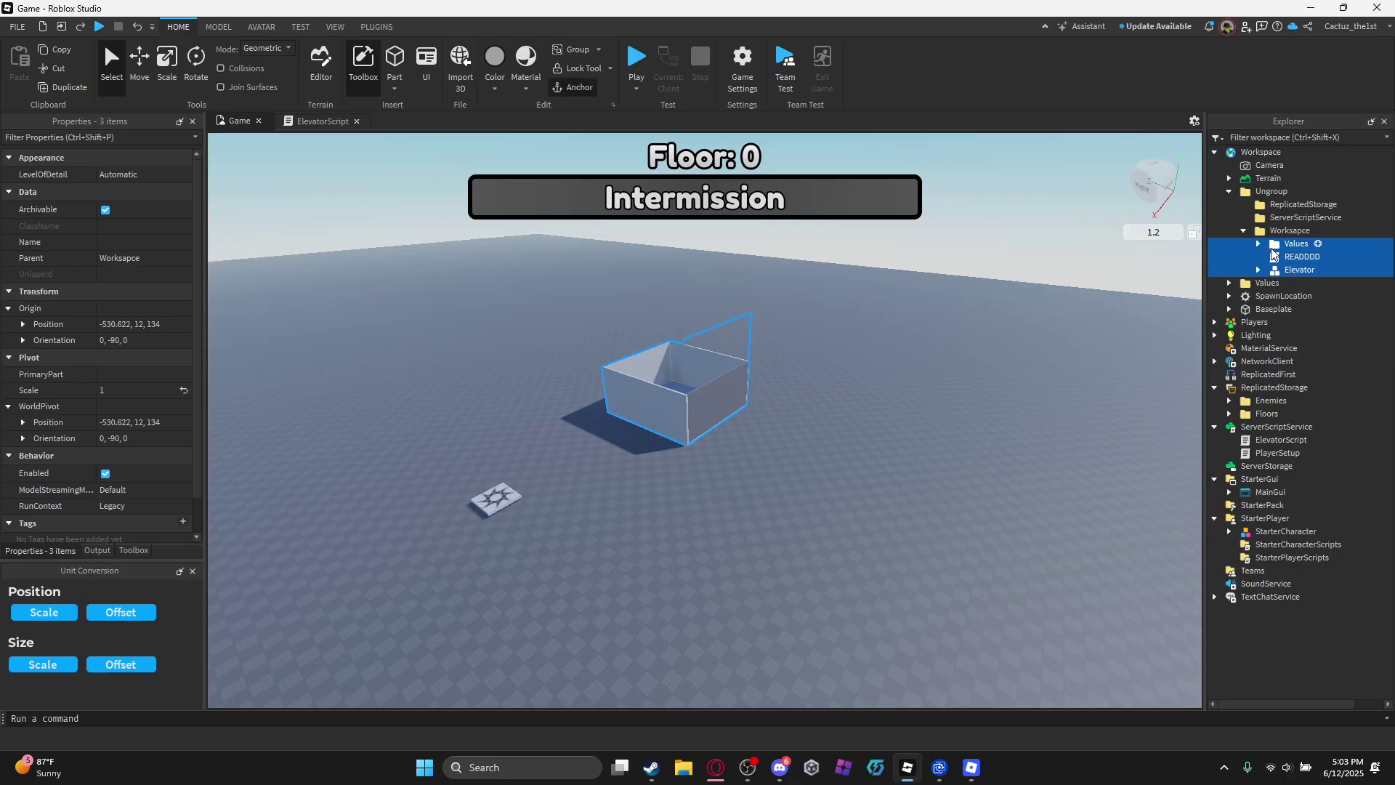
{"action": "left_click_drag", "start_coordinate": [1284, 256], "coordinate": [1286, 153]}
Delete the duplicate Values folder from Workspace and select the READDDD script.
{"action": "left_click", "coordinate": [1285, 256]}
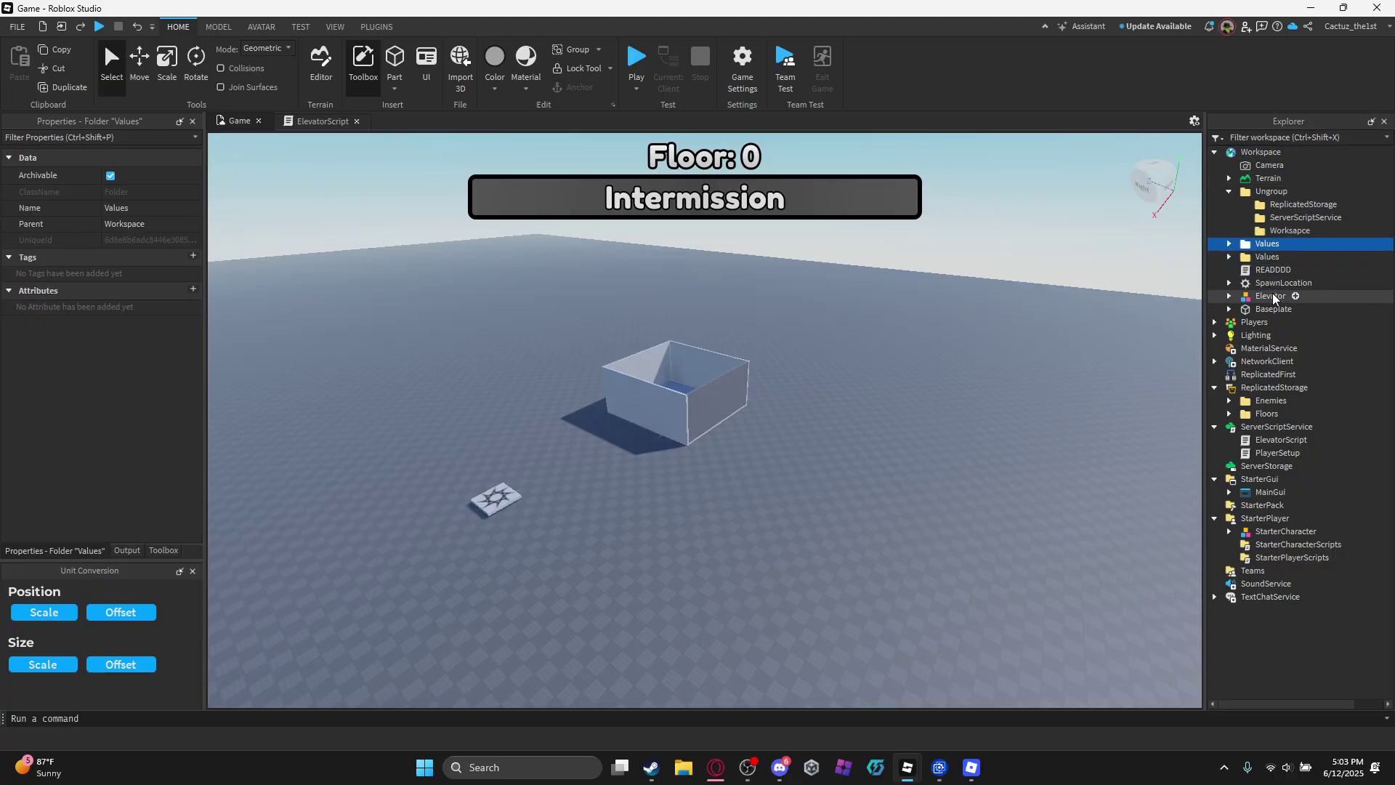
{"action": "key", "text": "Delete"}
{"action": "left_click", "coordinate": [1245, 258]}
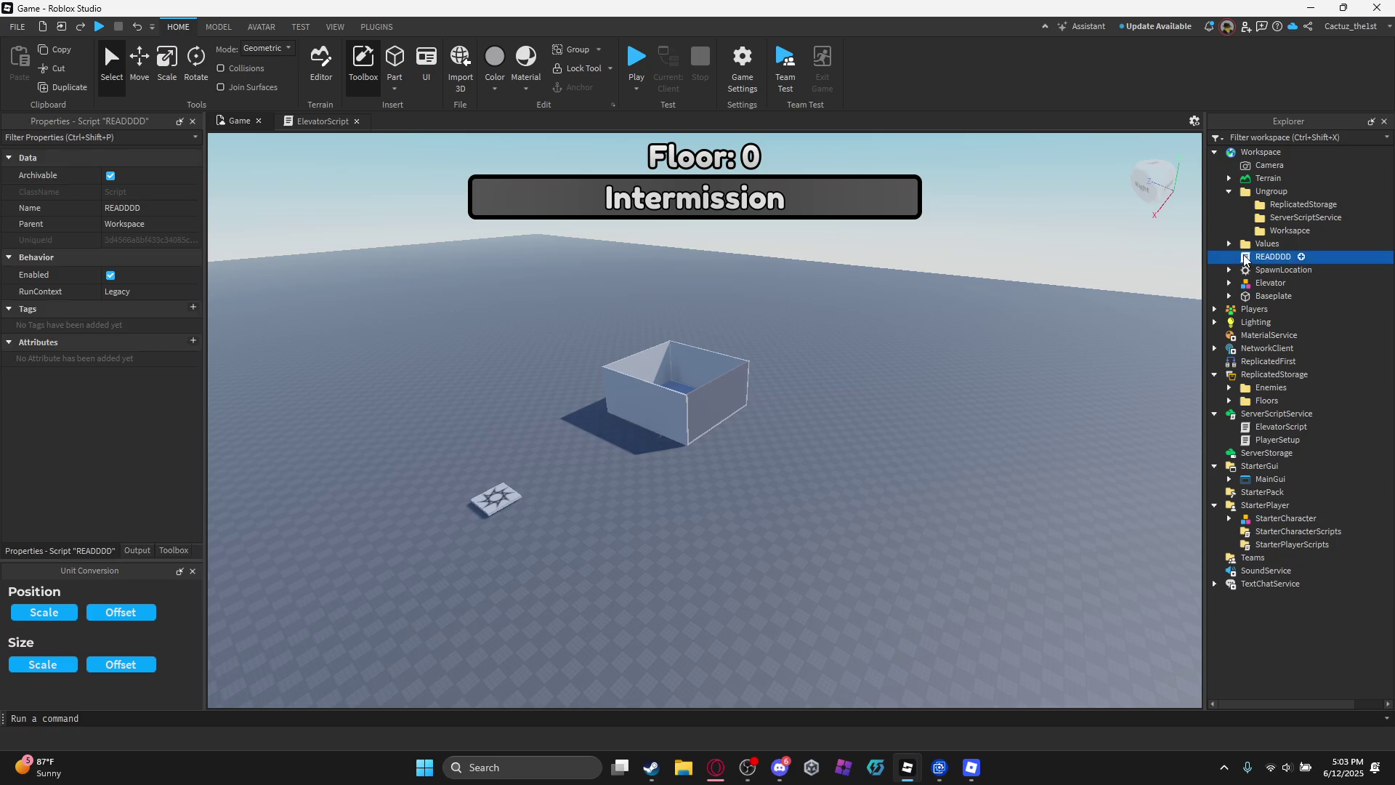
Expand the Elevator model to show its parts and open the READDDD script.
{"action": "left_click", "coordinate": [1229, 283]}
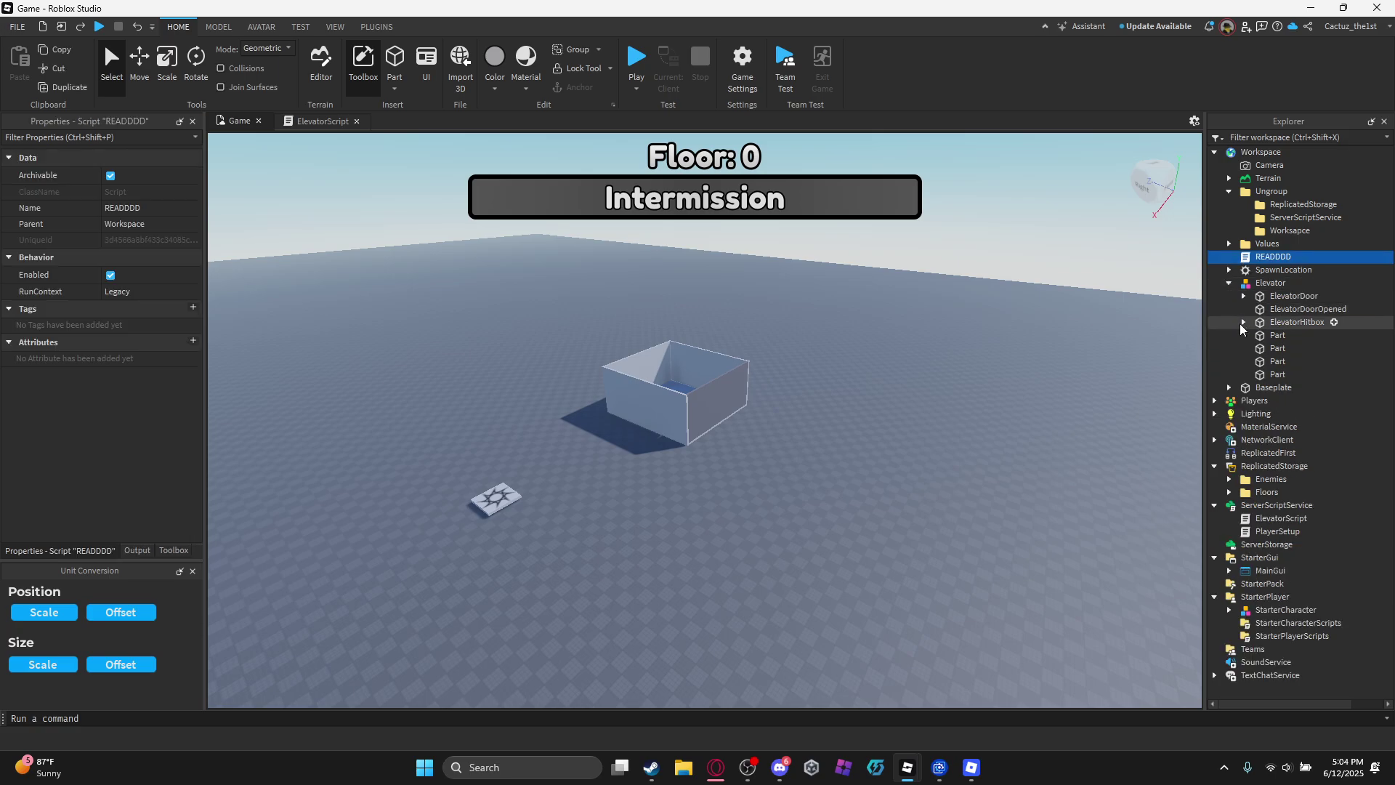
{"action": "left_click", "coordinate": [891, 576]}
{"action": "key", "text": "w"}
{"action": "key", "text": "d"}
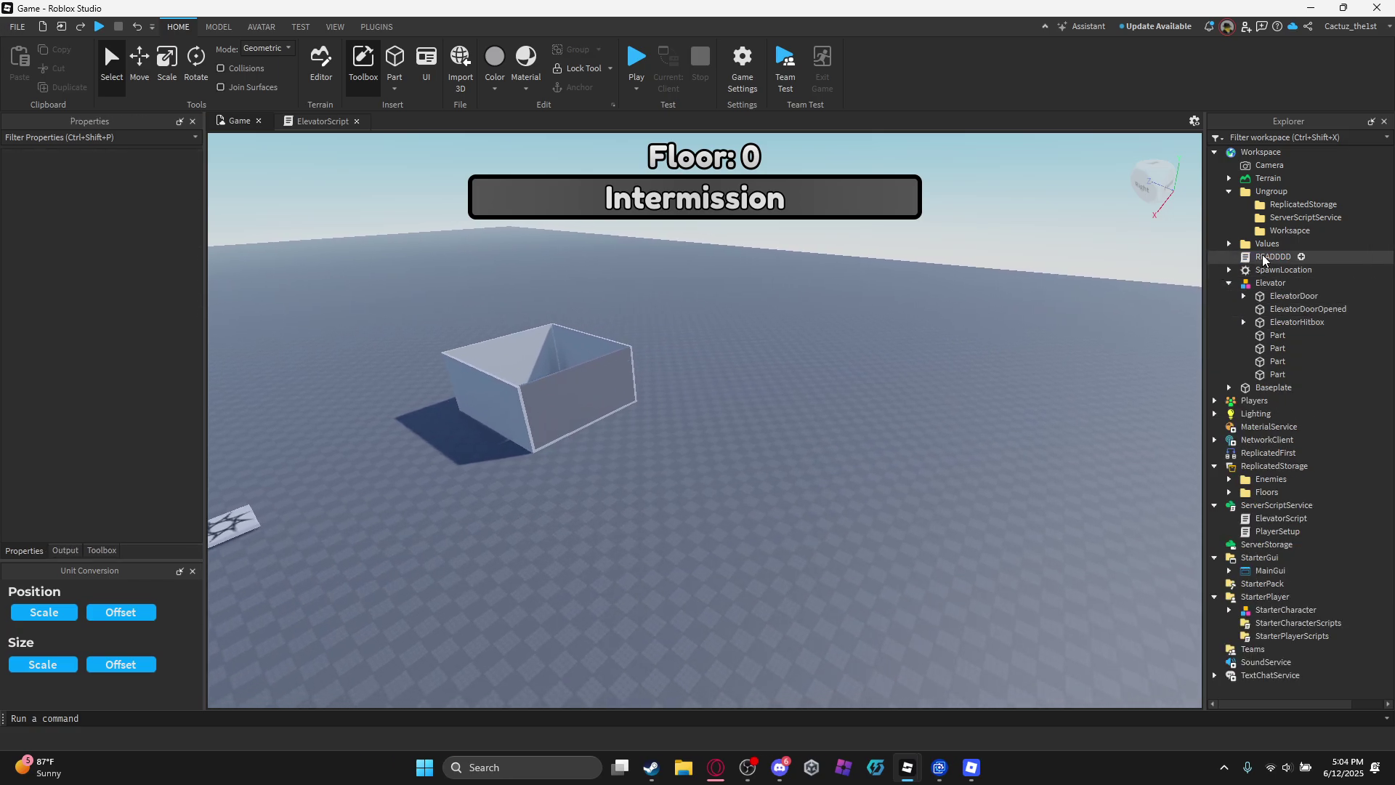
{"action": "double_click", "coordinate": [1253, 262]}
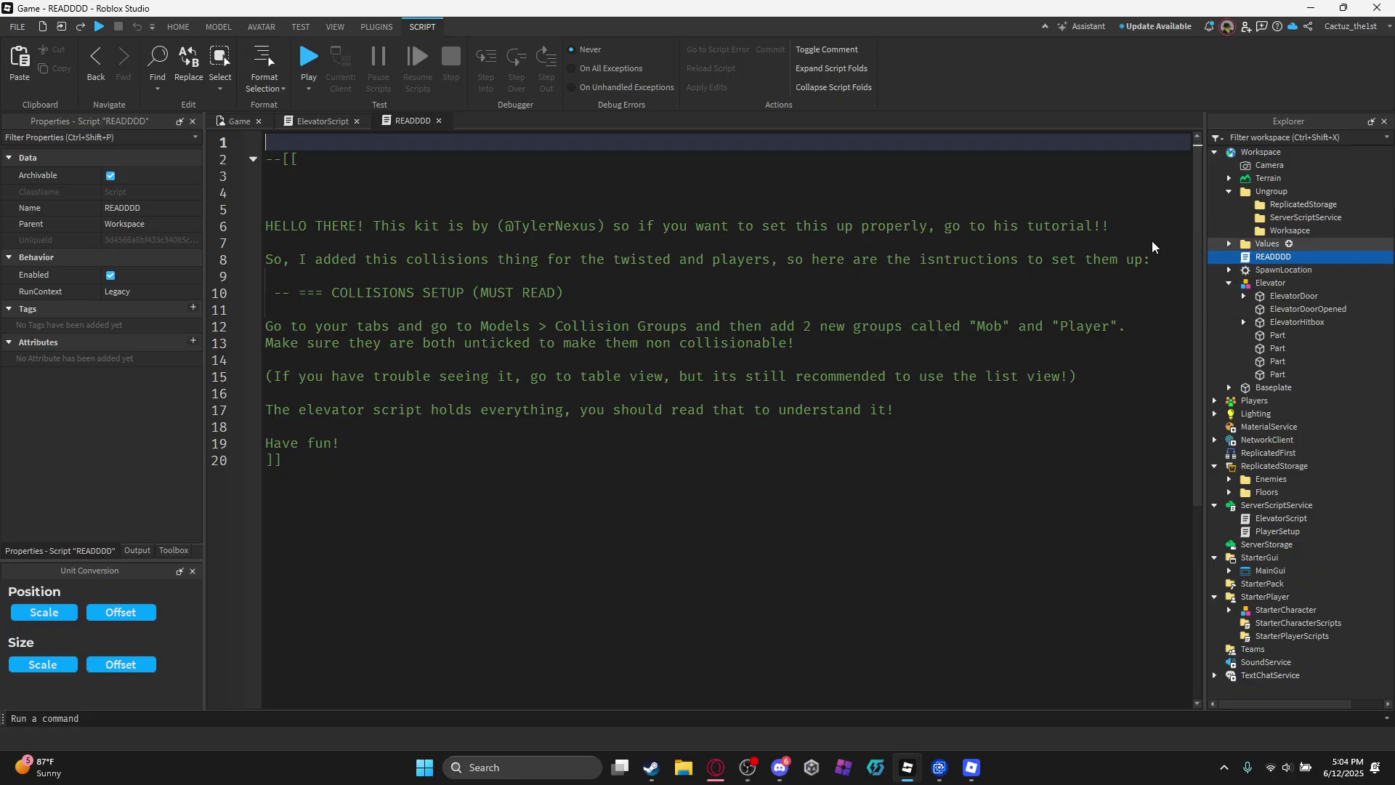
Inspect the Elevator model in the Game view and return to the READDDD script.
{"action": "left_click", "coordinate": [234, 121]}
{"action": "left_click", "coordinate": [529, 368]}
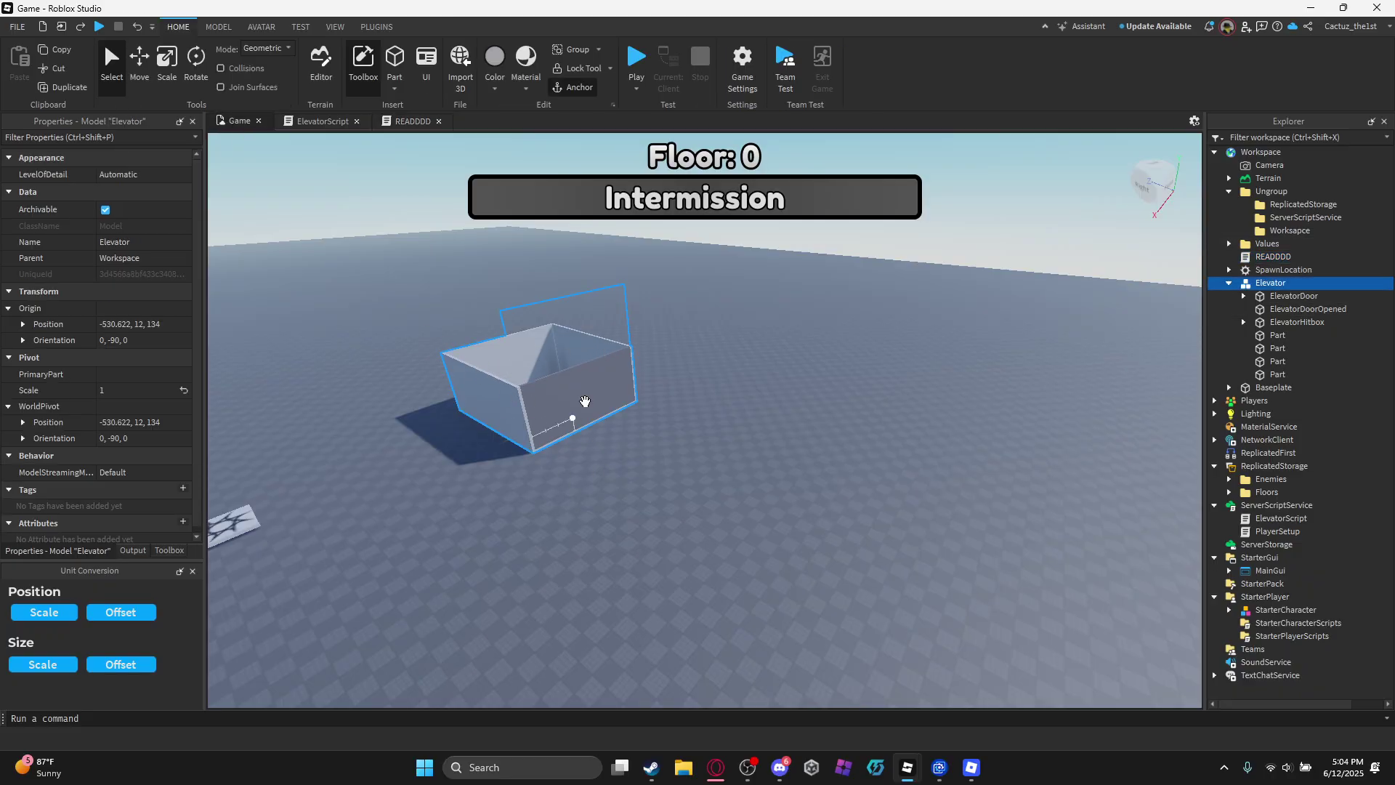
{"action": "right_click_drag", "start_coordinate": [583, 402], "coordinate": [638, 363]}
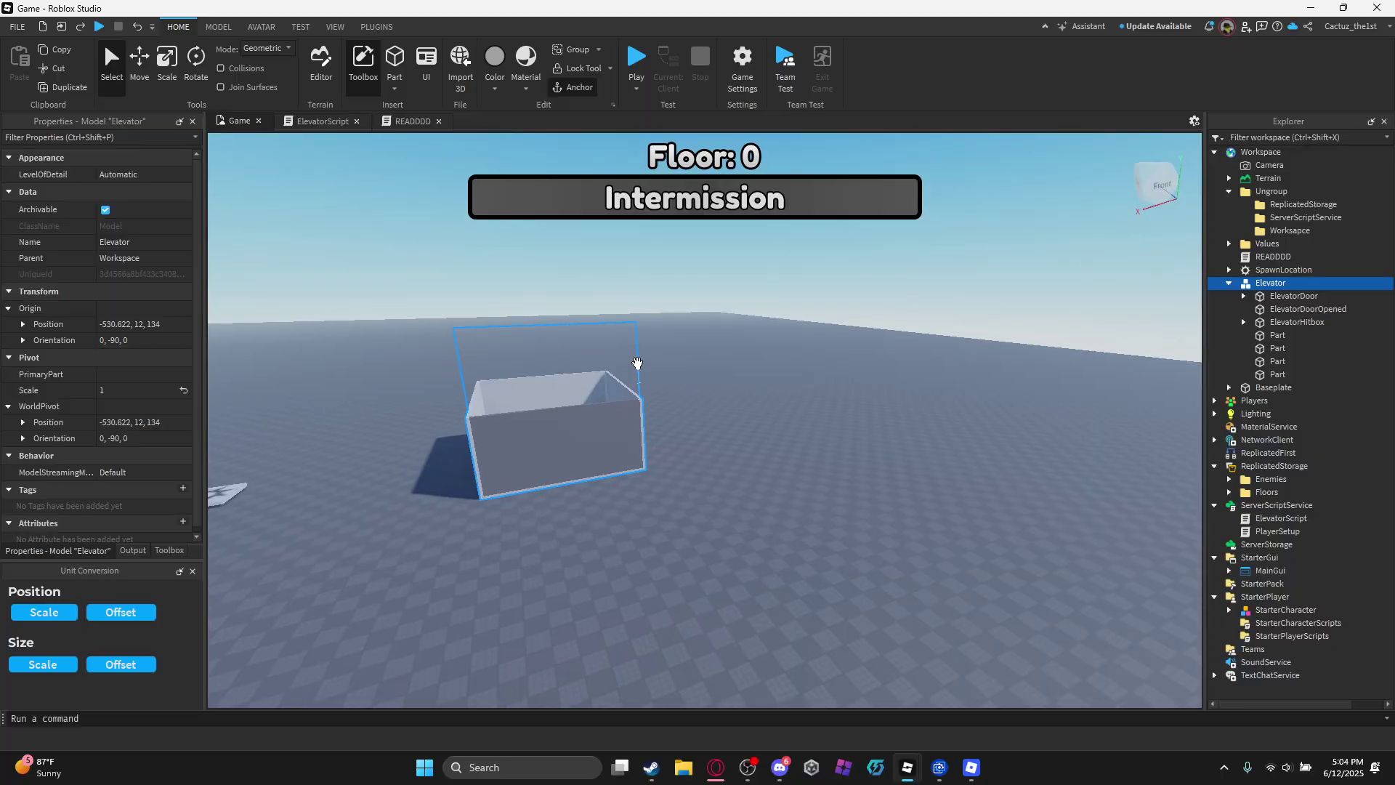
{"action": "left_click", "coordinate": [399, 120]}
{"action": "left_click", "coordinate": [325, 122]}
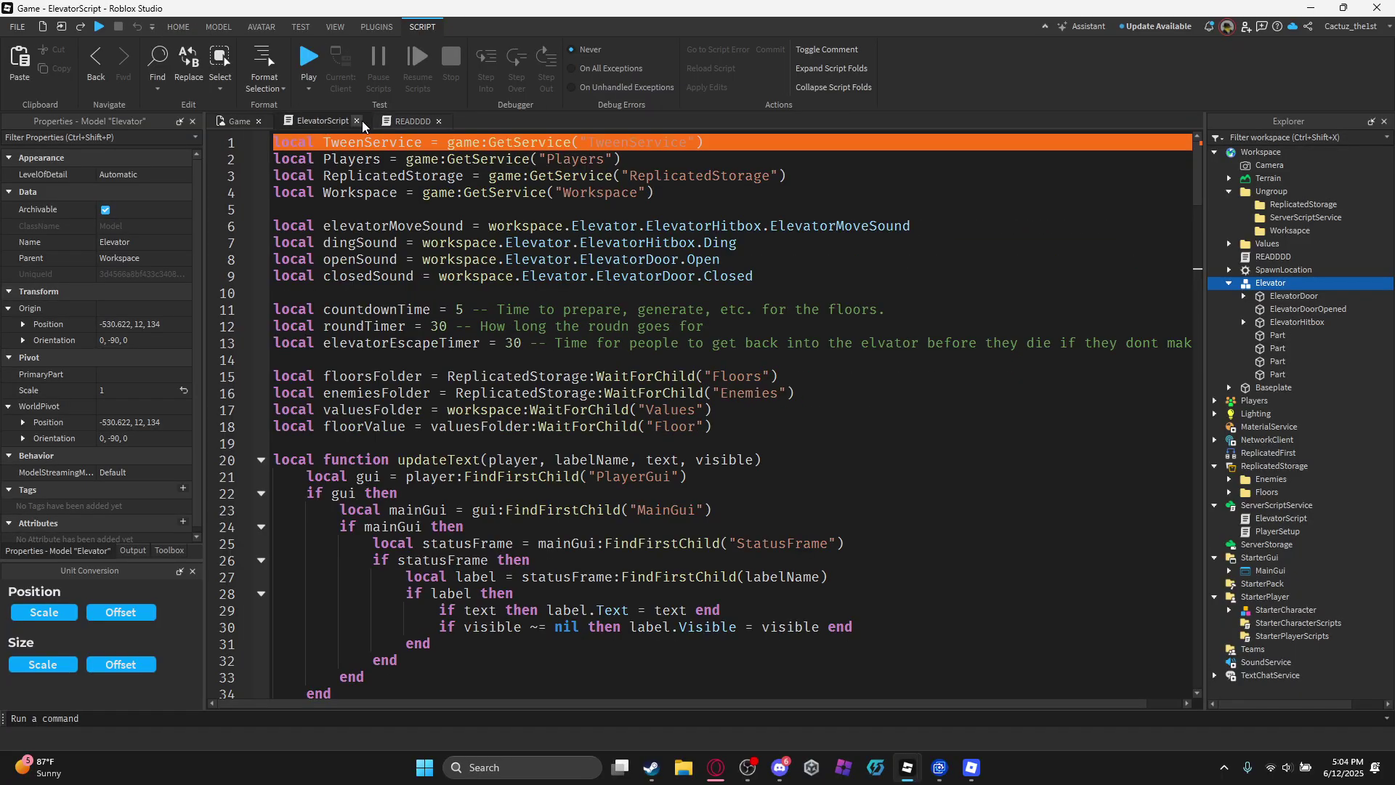
{"action": "left_click", "coordinate": [388, 121]}
Remove two blank lines above the greeting in READDDD and highlight its two introductory sentences while reading them.
{"action": "left_click", "coordinate": [341, 194]}
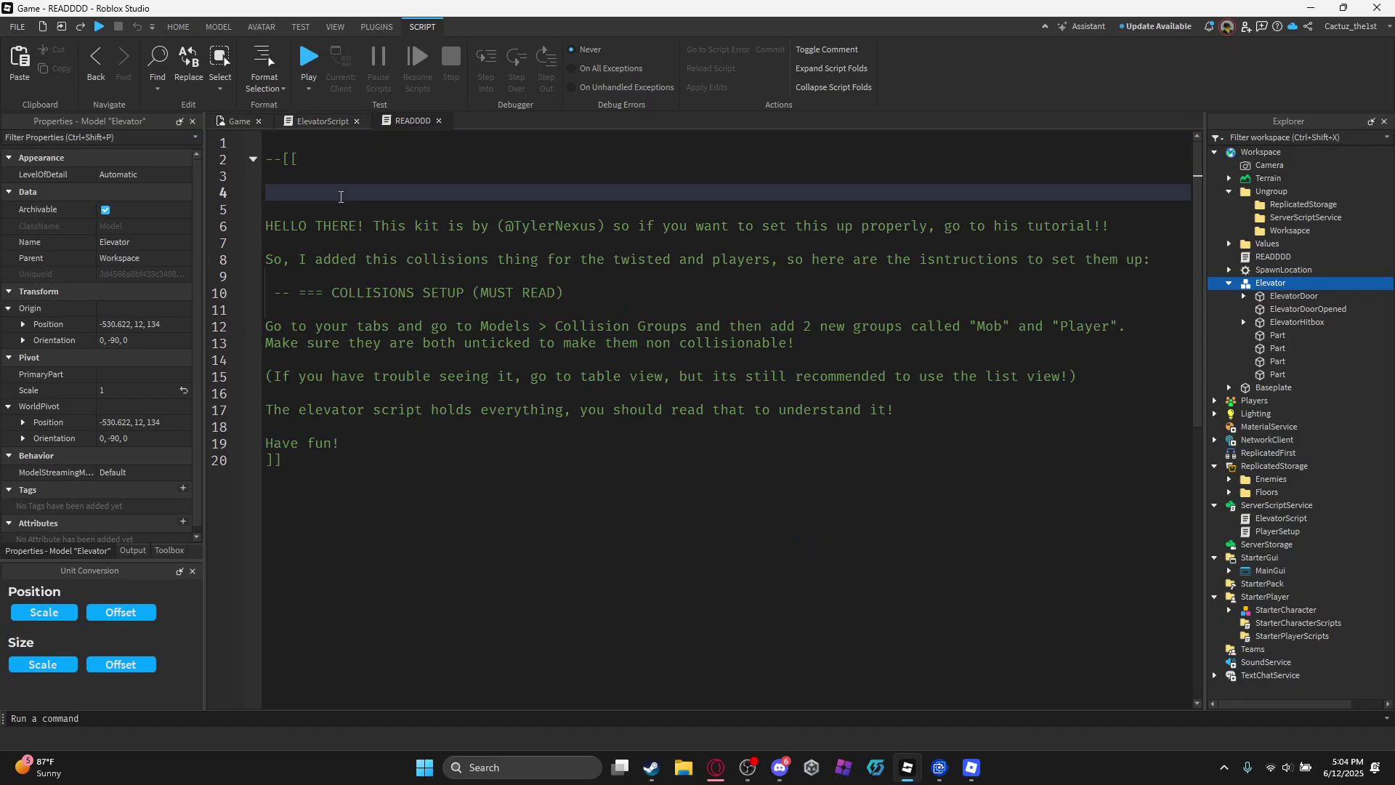
{"action": "key", "text": "BackSpace"}
{"action": "key", "text": "BackSpace"}
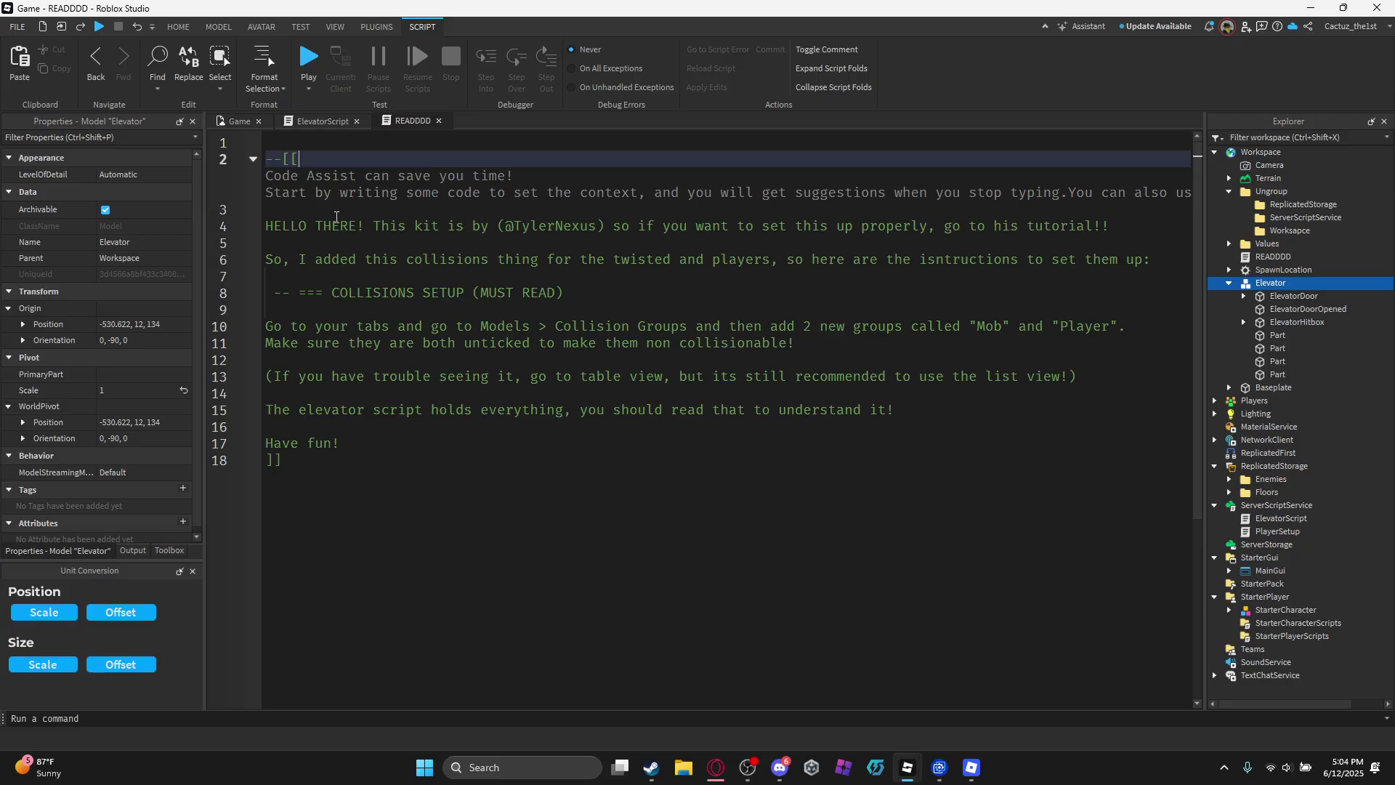
{"action": "left_click", "coordinate": [296, 230]}
{"action": "left_click_drag", "start_coordinate": [268, 222], "coordinate": [1094, 226]}
{"action": "left_click", "coordinate": [1022, 265]}
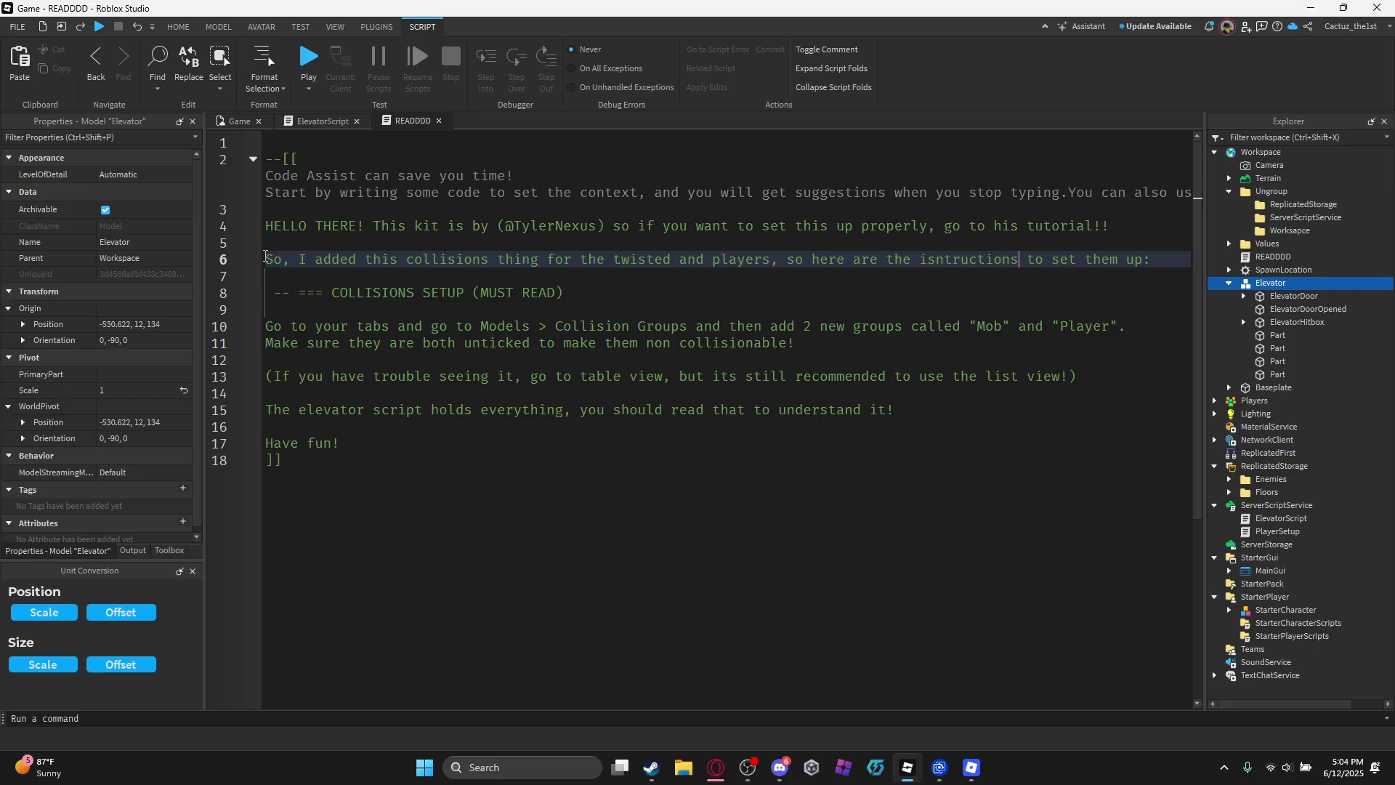
{"action": "left_click_drag", "start_coordinate": [266, 260], "coordinate": [929, 259]}
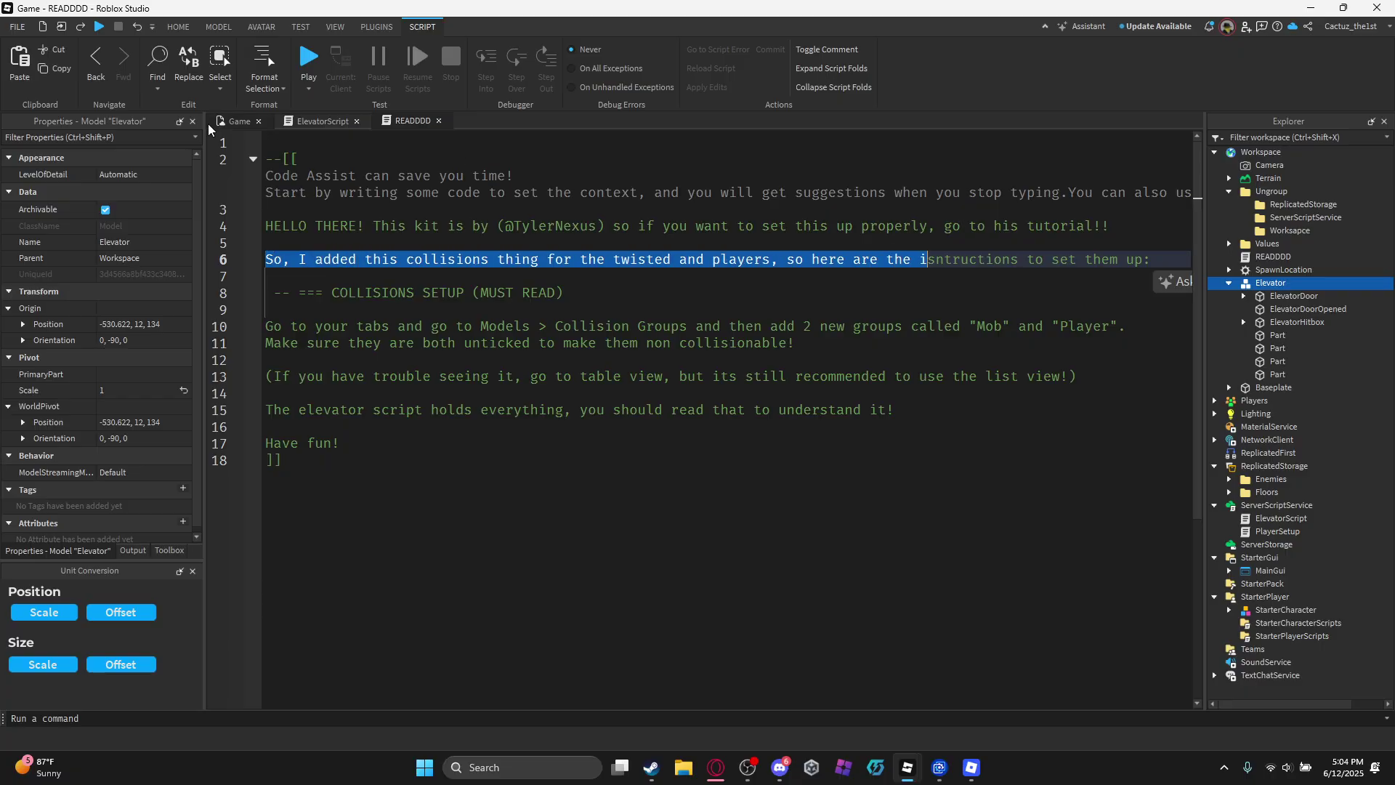
Return to the Game view and place the SpawnLocation on the elevator floor at about -528.6, 1.5, 146.5.
{"action": "left_click", "coordinate": [240, 122]}
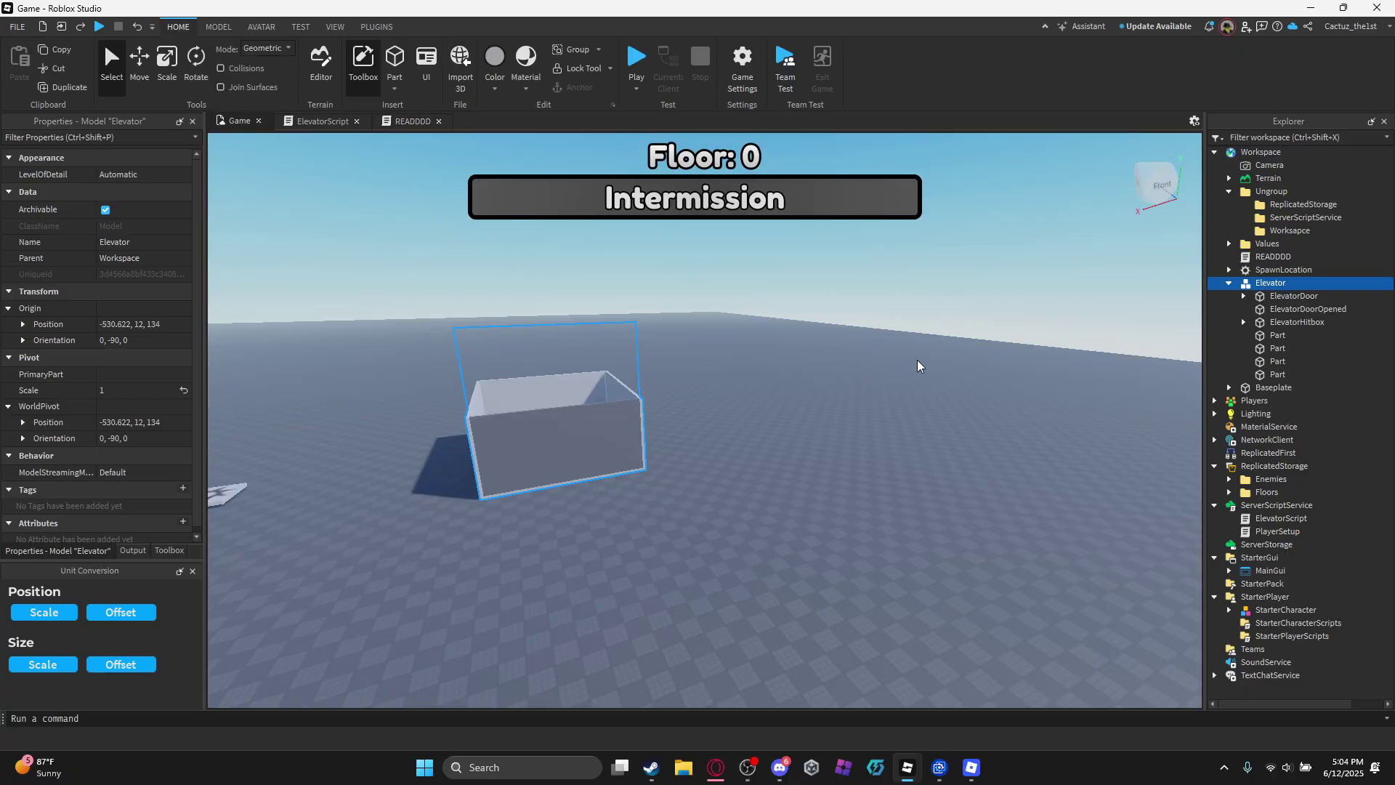
{"action": "mouse_move", "coordinate": [1267, 492]}
{"action": "left_mouse_down"}
{"action": "mouse_move", "coordinate": [1272, 153]}
{"action": "mouse_move", "coordinate": [1309, 515]}
{"action": "mouse_move", "coordinate": [1283, 479]}
{"action": "left_mouse_up"}
{"action": "scroll", "coordinate": [888, 405], "scroll_direction": "down", "scroll_amount": 2}
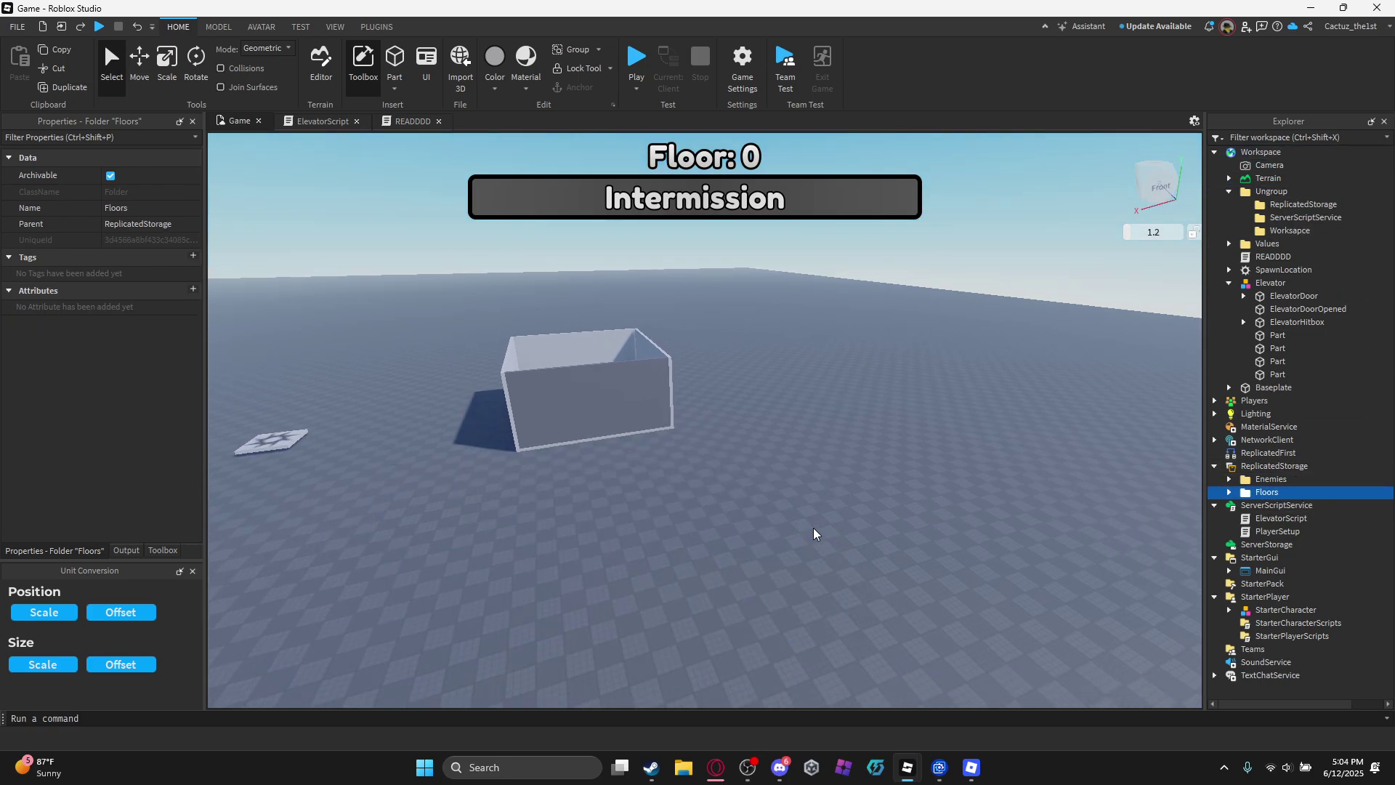
{"action": "left_click", "coordinate": [816, 532]}
{"action": "right_click_drag", "start_coordinate": [816, 532], "coordinate": [722, 424]}
{"action": "scroll", "coordinate": [734, 386], "scroll_direction": "up", "scroll_amount": 3}
{"action": "key", "text": "e"}
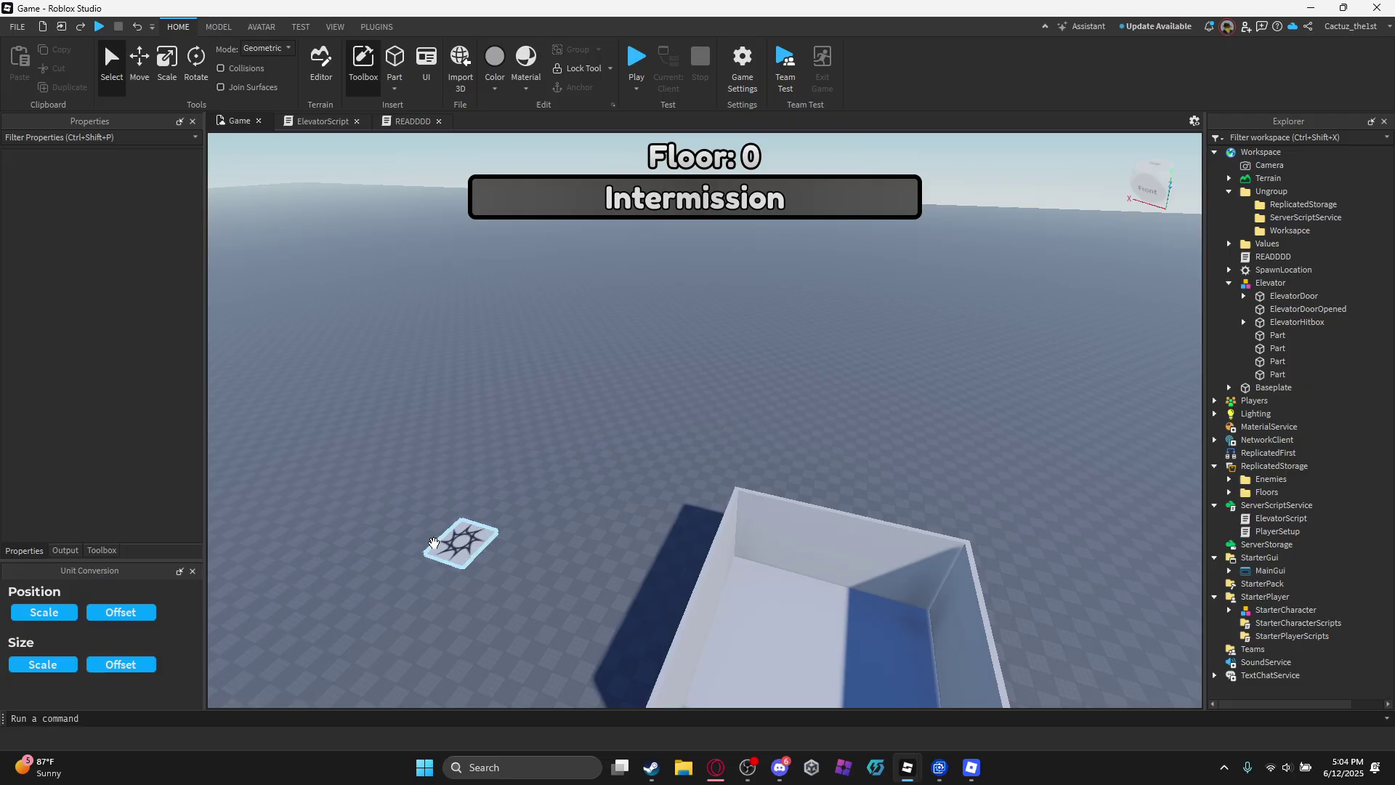
{"action": "right_click_drag", "start_coordinate": [434, 543], "coordinate": [423, 548]}
{"action": "left_click_drag", "start_coordinate": [337, 585], "coordinate": [440, 299]}
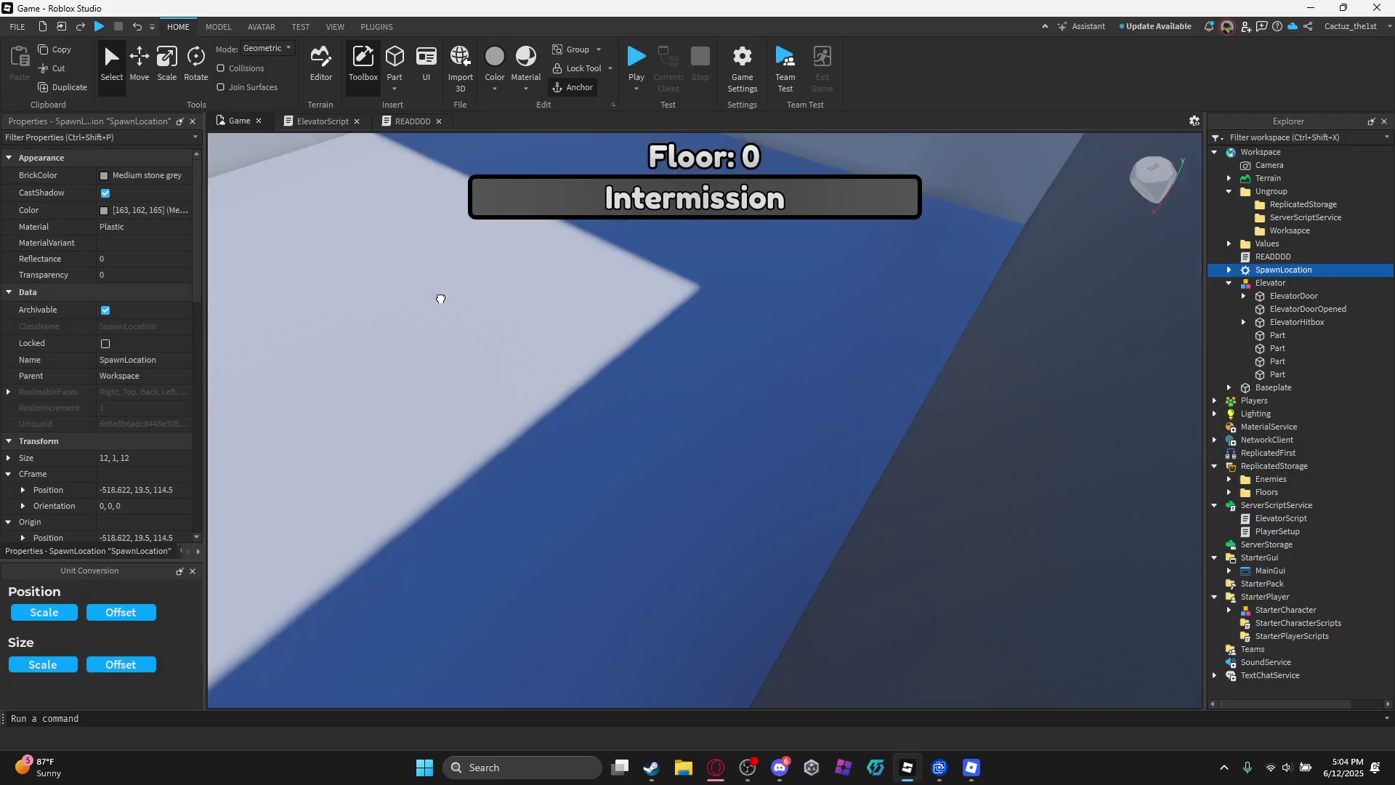
{"action": "scroll", "coordinate": [441, 298], "scroll_direction": "down", "scroll_amount": 10}
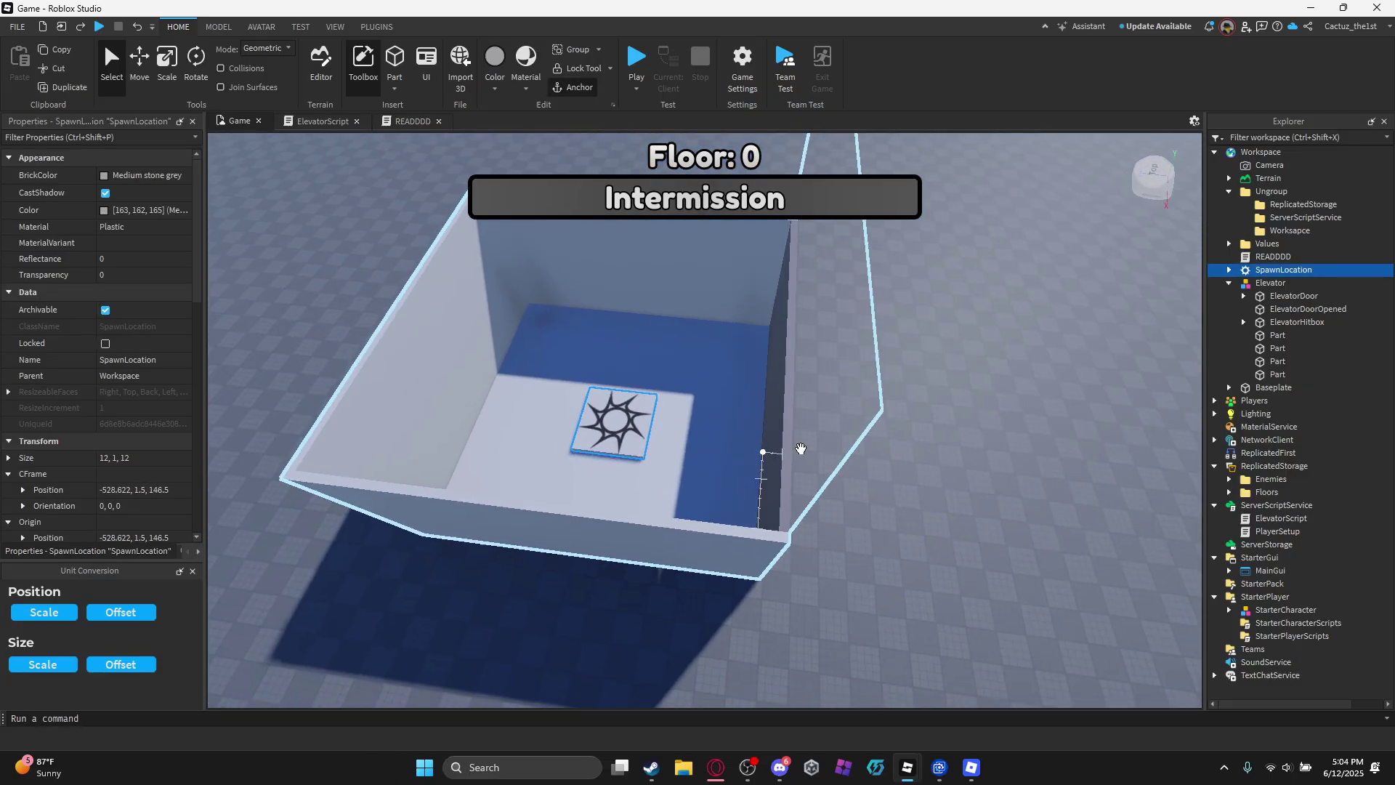
{"action": "left_click", "coordinate": [464, 136]}
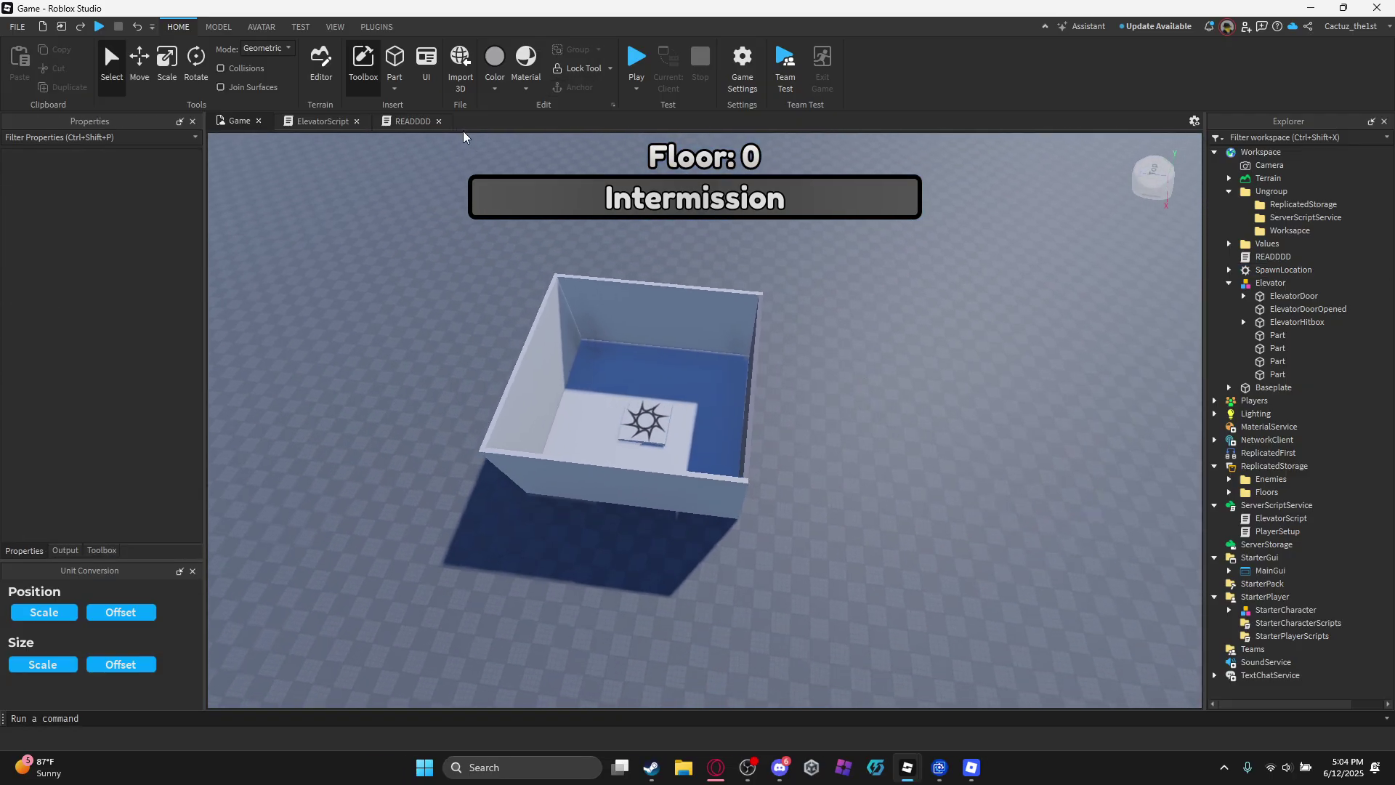
Review the collision setup instructions in READDDD and open the Collision Groups Editor as a widened floating window.
{"action": "left_click", "coordinate": [405, 122]}
{"action": "left_click", "coordinate": [546, 342]}
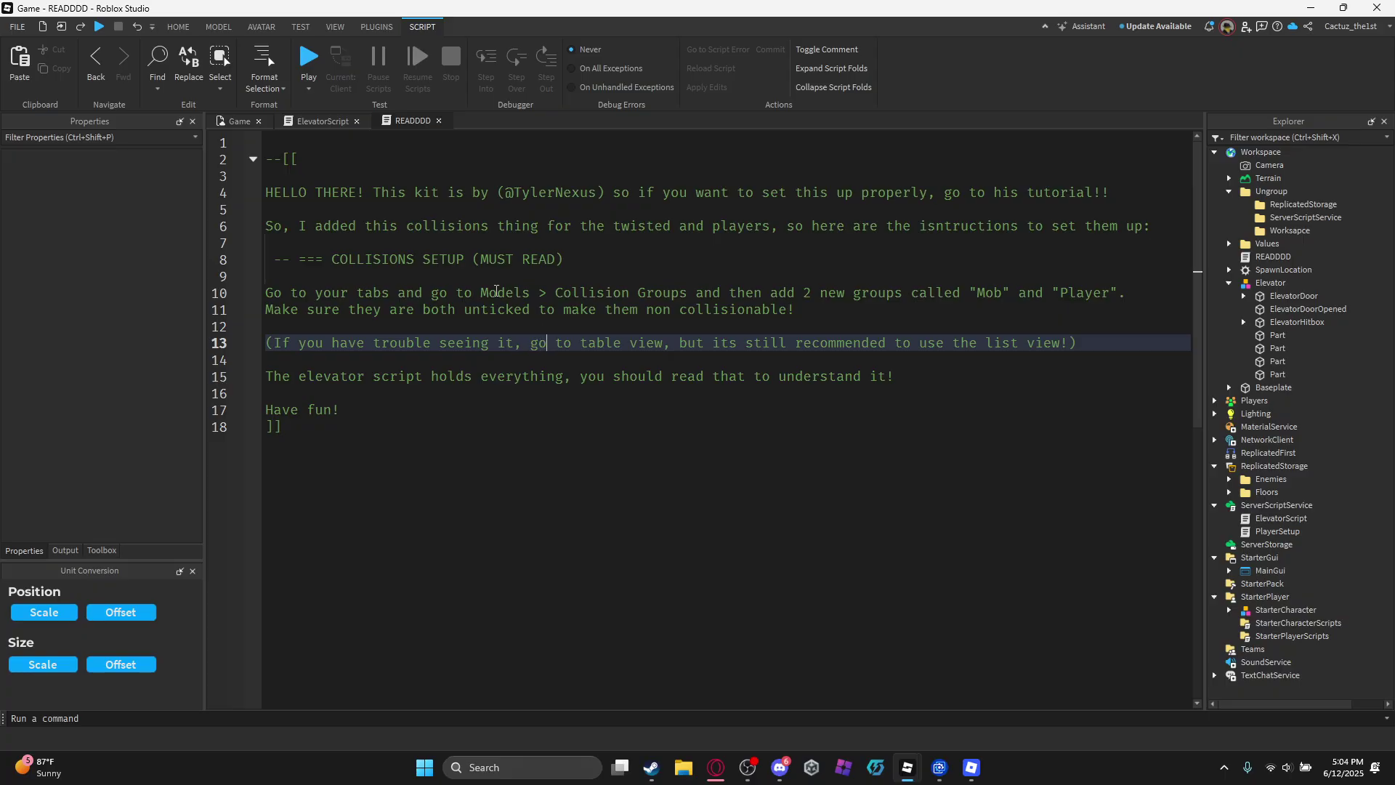
{"action": "left_click", "coordinate": [234, 121]}
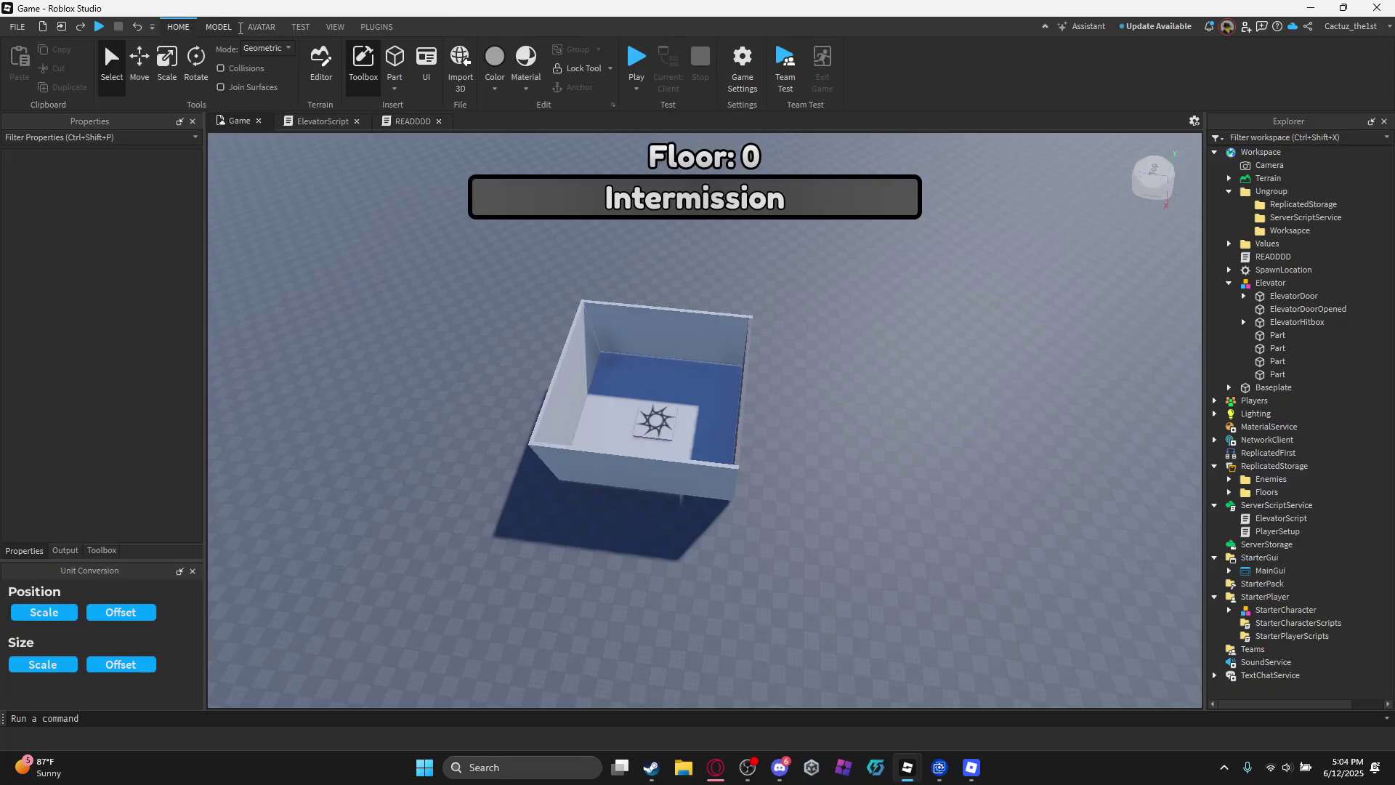
{"action": "left_click", "coordinate": [219, 27]}
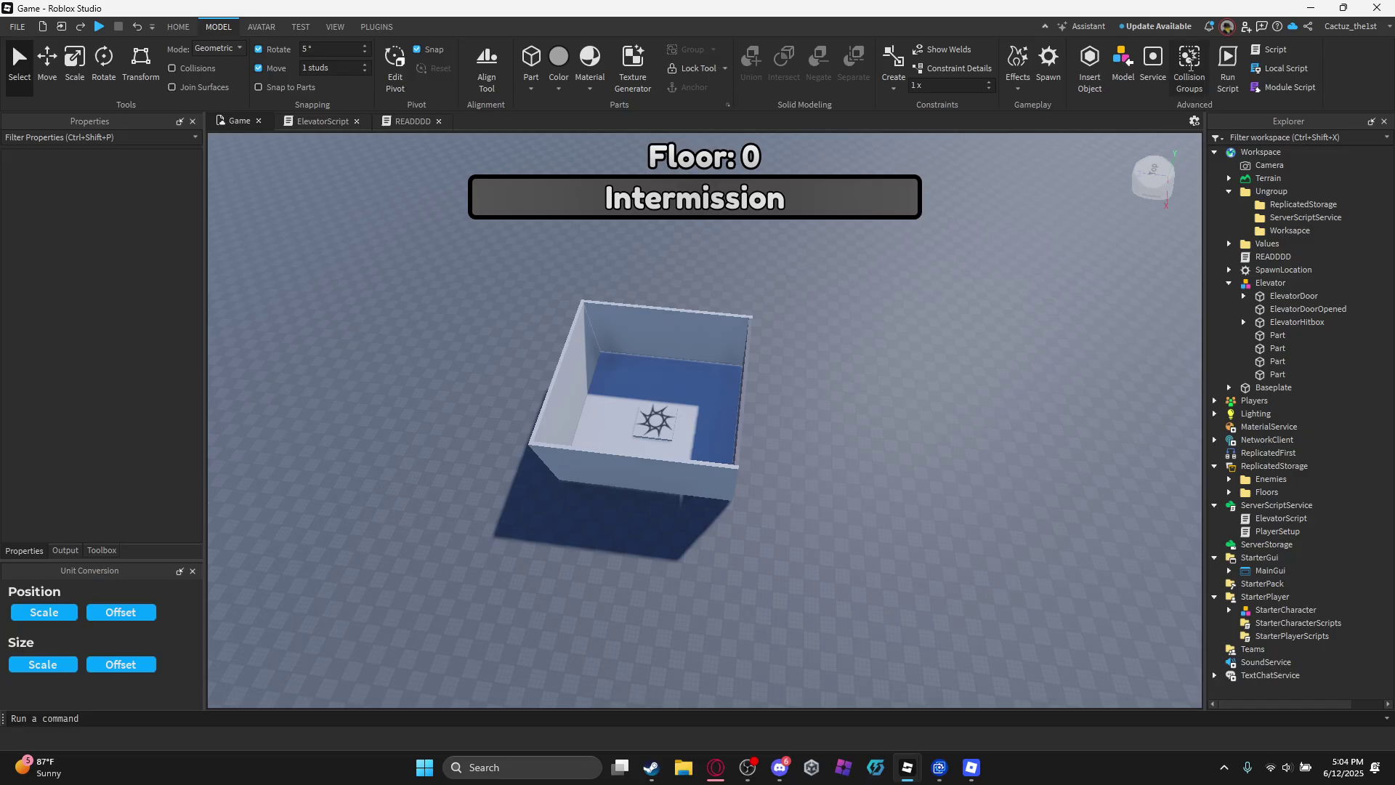
{"action": "left_click", "coordinate": [1184, 71]}
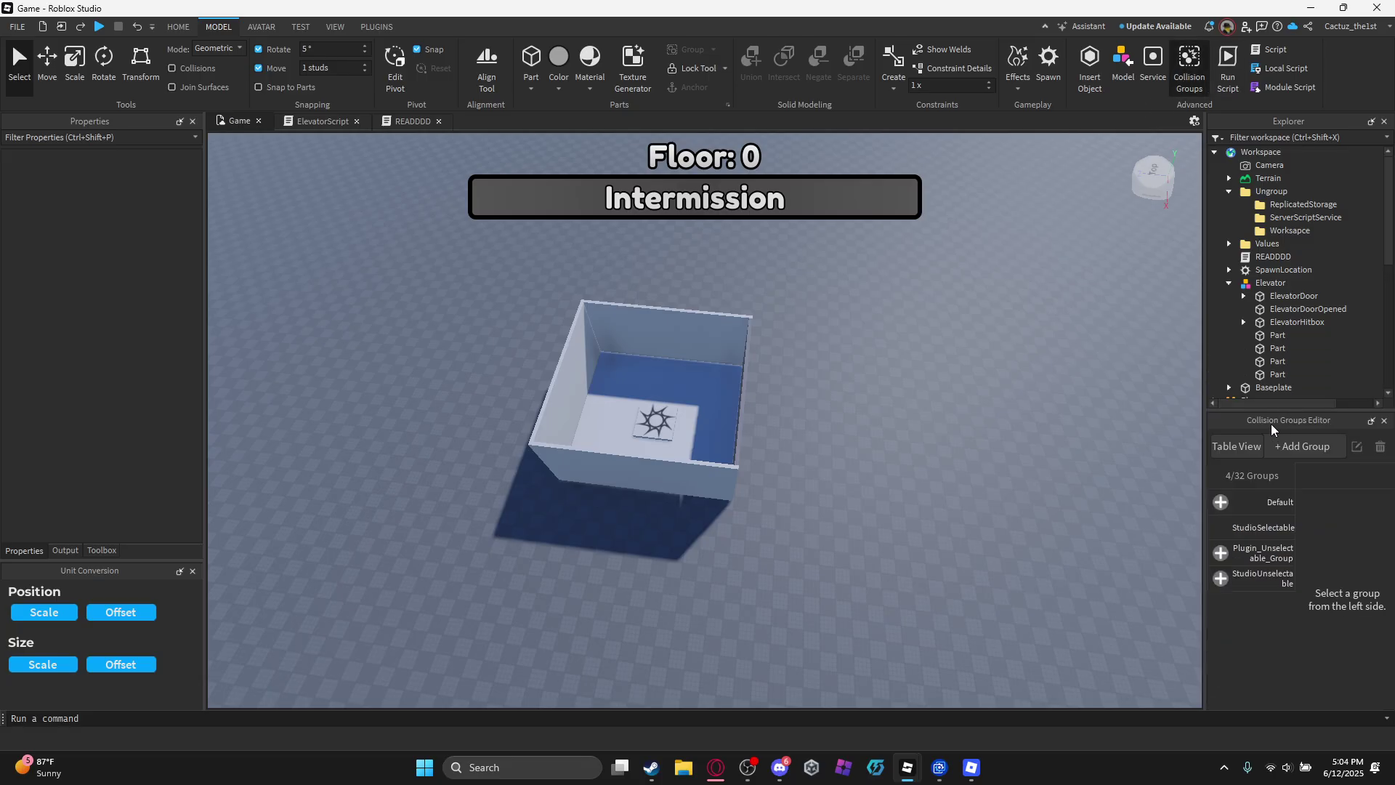
{"action": "left_click_drag", "start_coordinate": [1272, 428], "coordinate": [526, 322]}
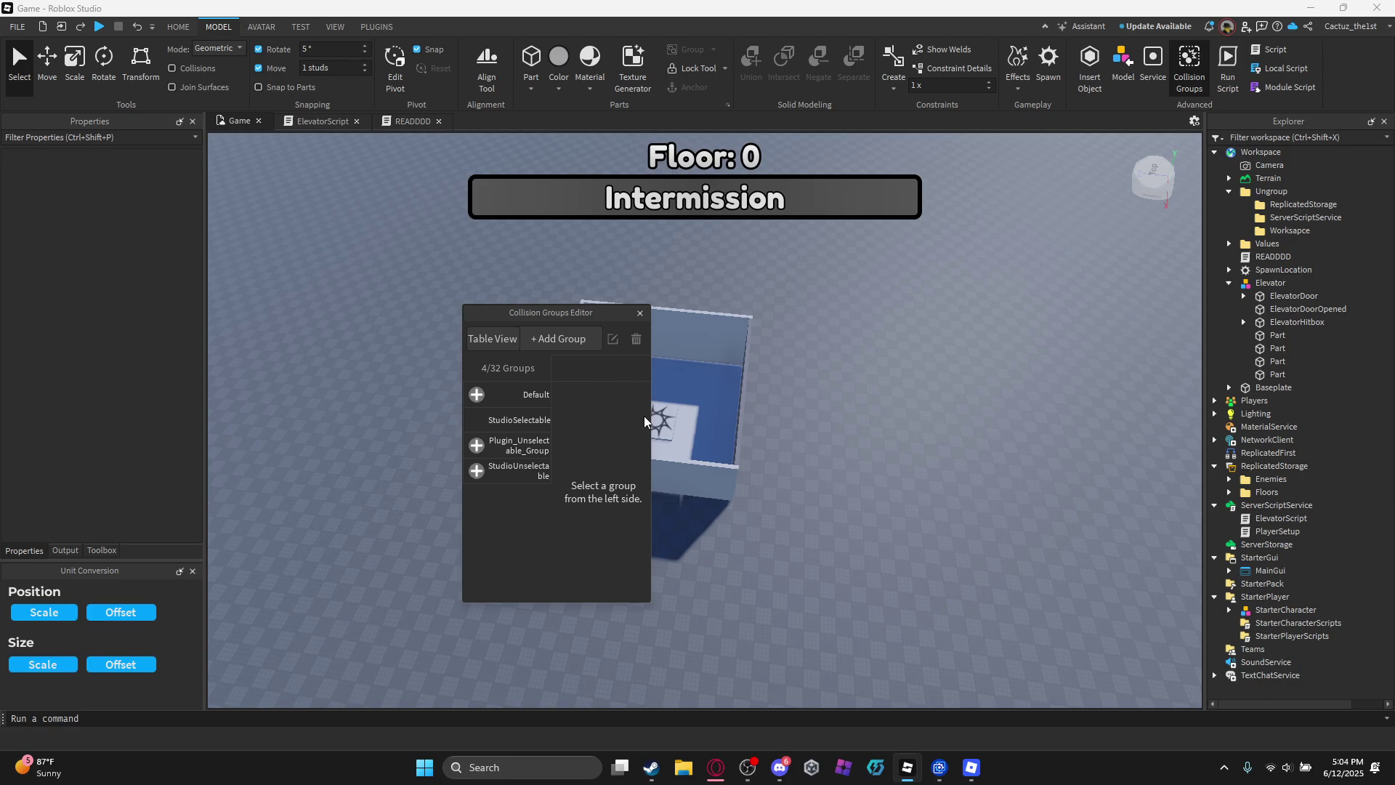
{"action": "left_click_drag", "start_coordinate": [651, 415], "coordinate": [895, 403]}
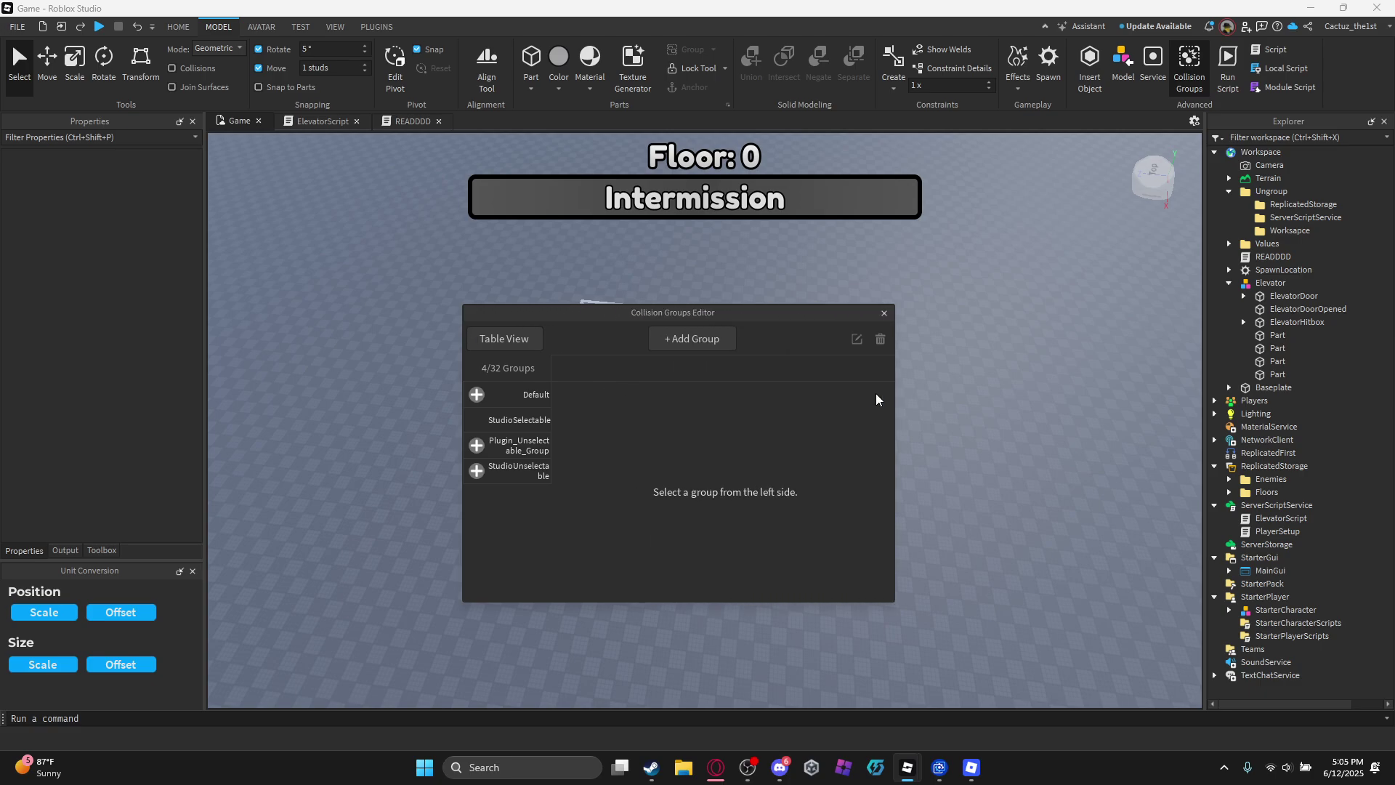
Add two collision groups named Mob and Player.
{"action": "left_click", "coordinate": [694, 349]}
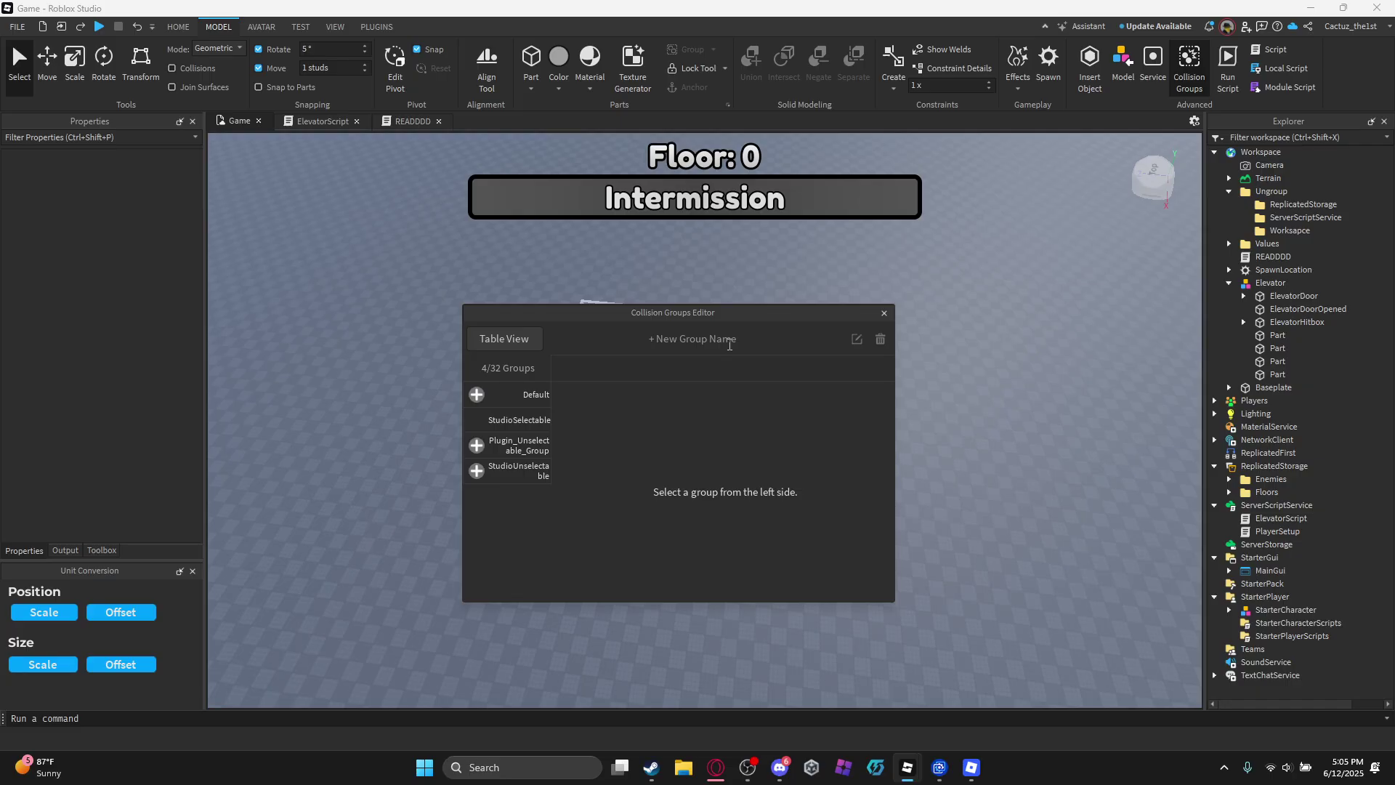
{"action": "type", "text": "Mob"}
{"action": "key", "text": "Return"}
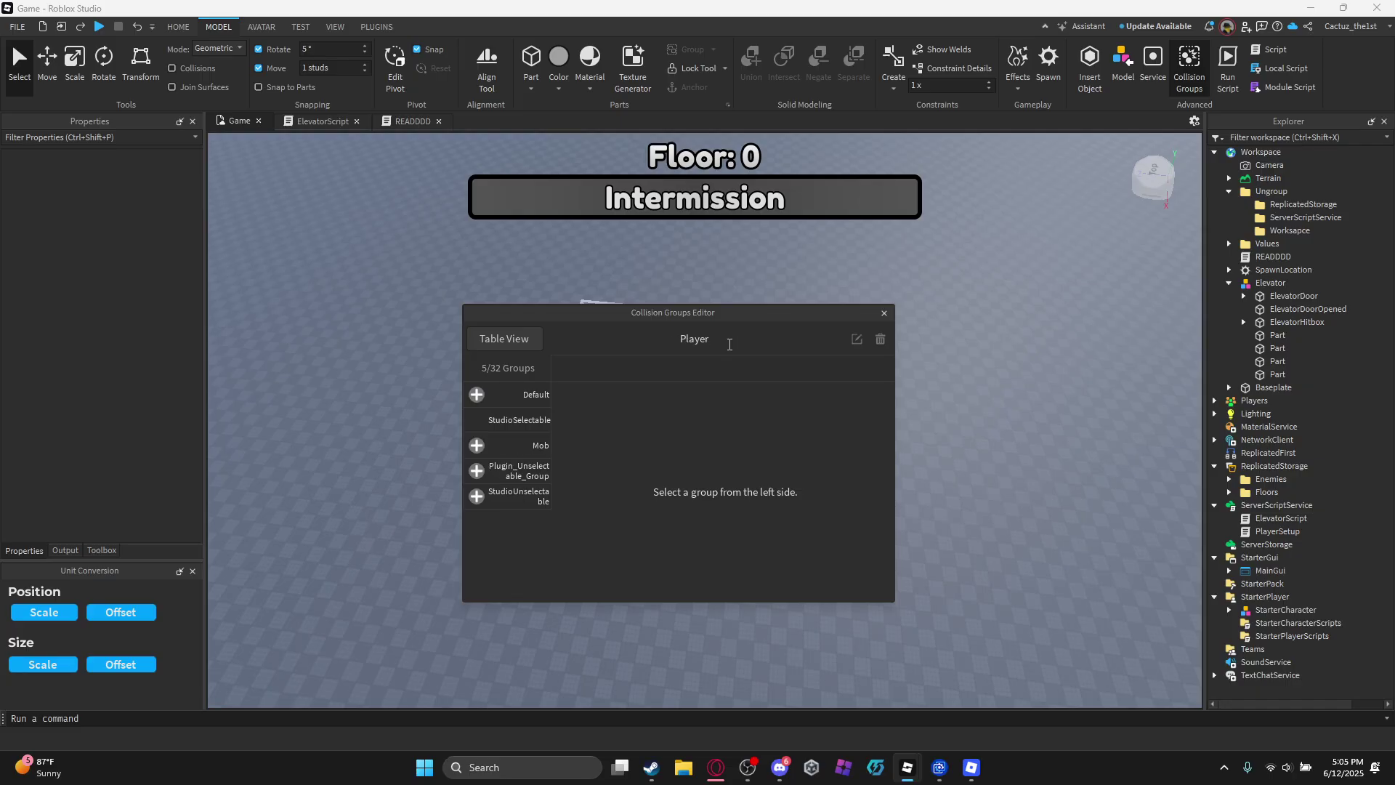
{"action": "key", "text": "Return"}
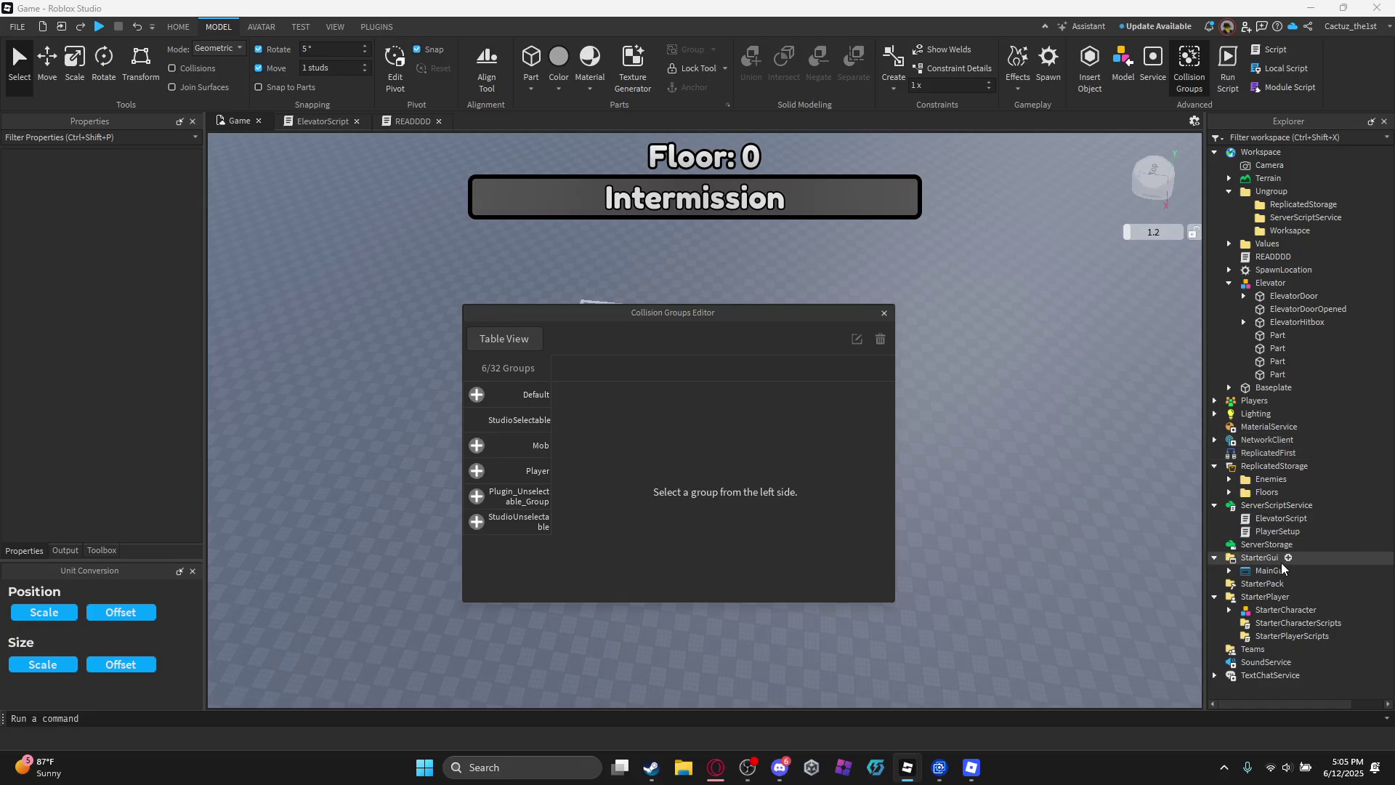
Disable collisions of the Mob and Player groups with themselves and each other, check the table view and close the editor.
{"action": "left_click", "coordinate": [515, 452]}
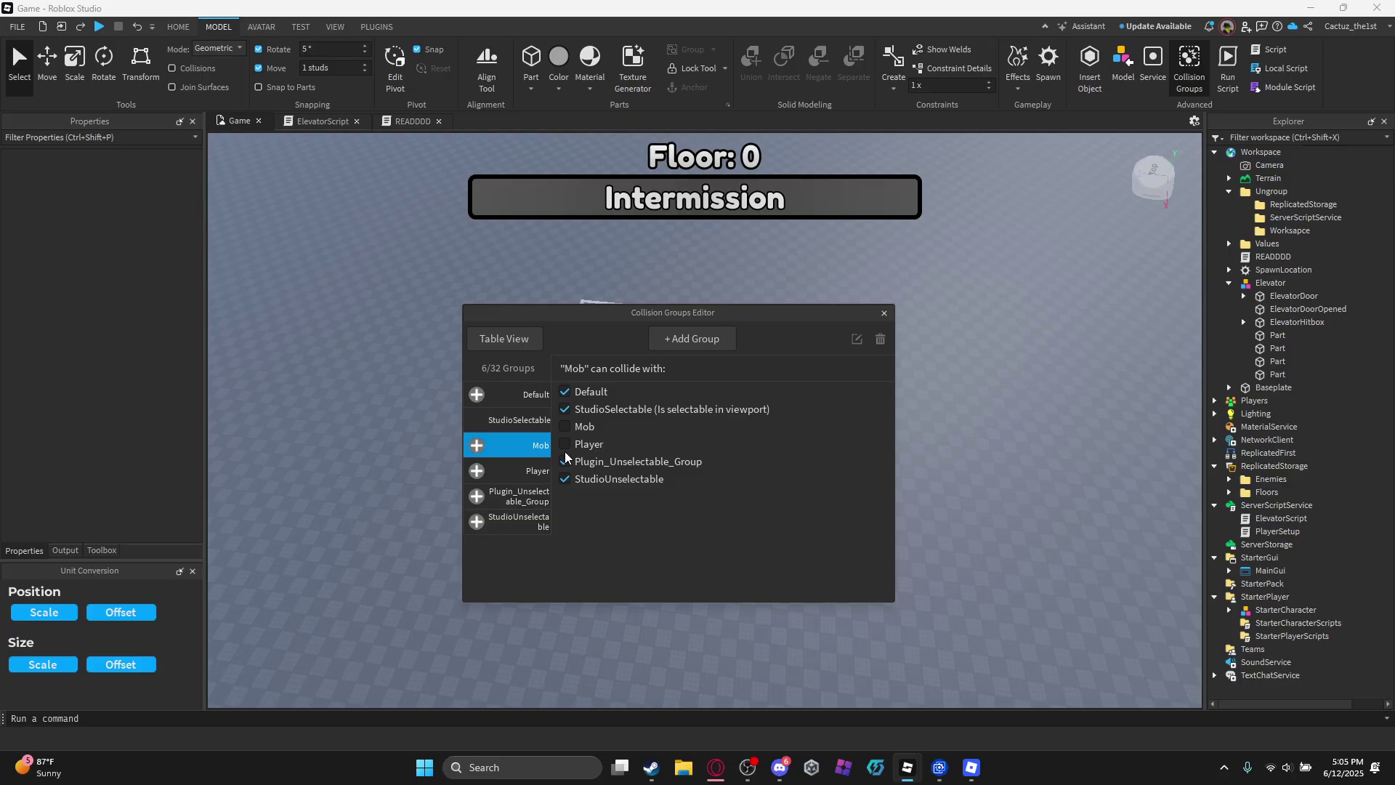
{"action": "left_click", "coordinate": [529, 483]}
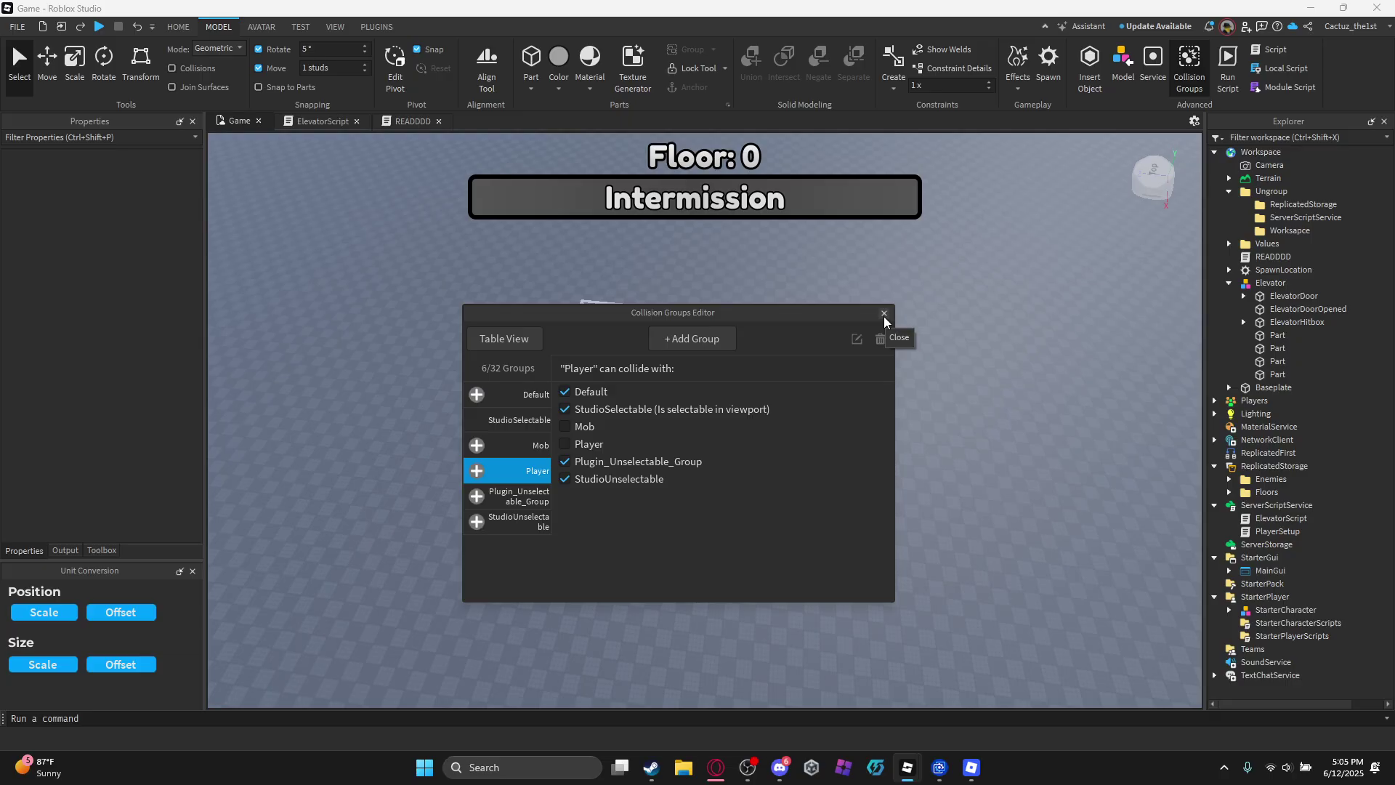
{"action": "left_click", "coordinate": [500, 345]}
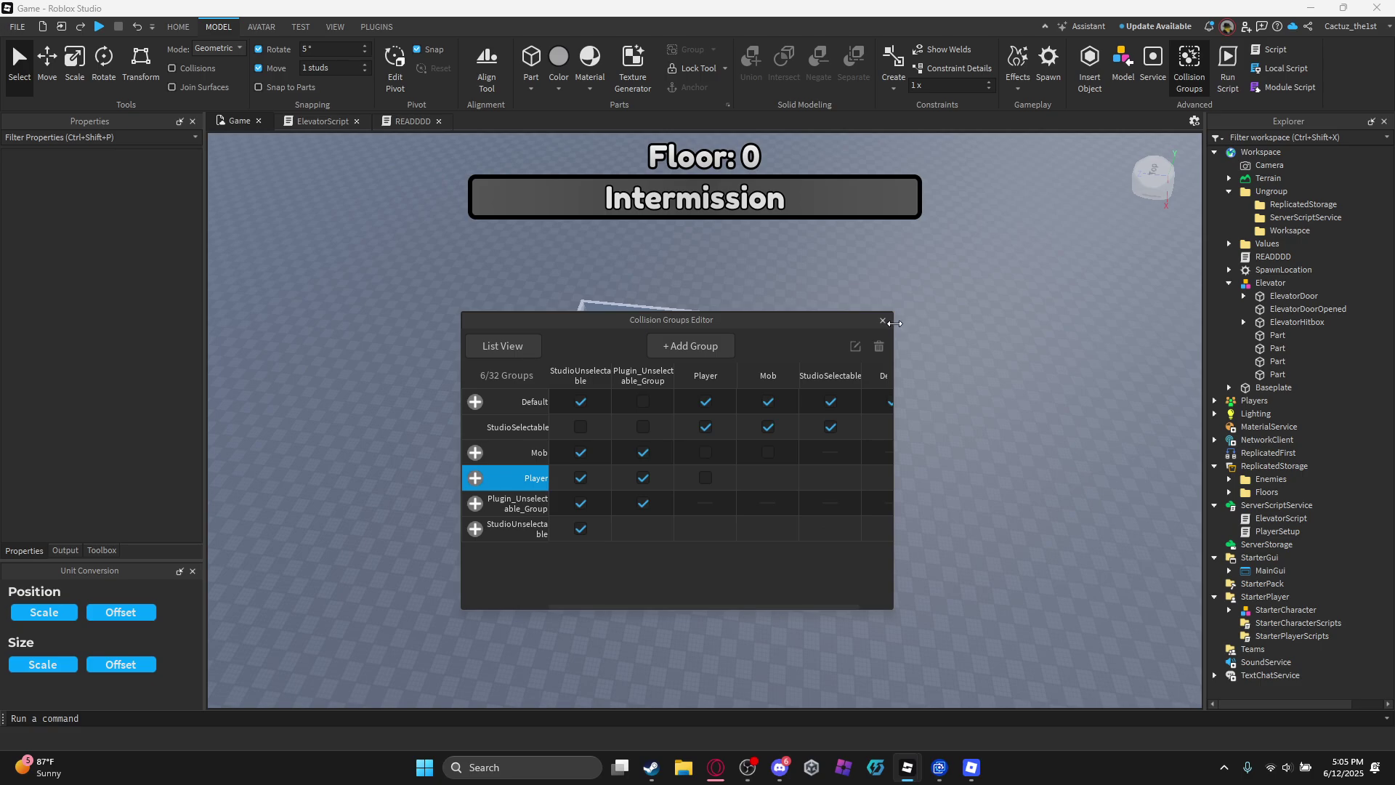
{"action": "left_click", "coordinate": [883, 320]}
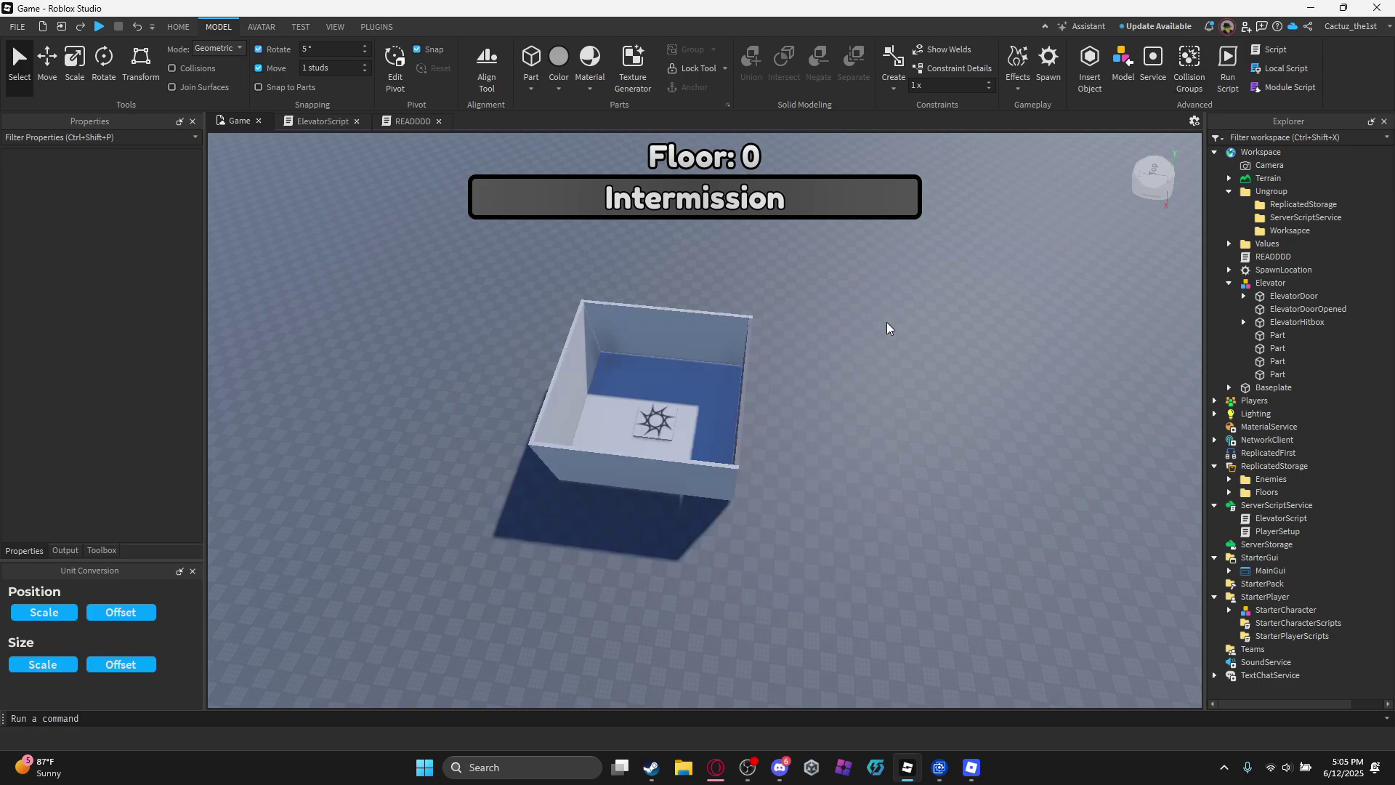
In ElevatorScript, set countdownTime to 1, roundTimer to 2 and elevatorEscapeTimer to 3.
{"action": "right_click_drag", "start_coordinate": [782, 472], "coordinate": [757, 489]}
{"action": "scroll", "coordinate": [756, 489], "scroll_direction": "up", "scroll_amount": 4}
{"action": "scroll", "coordinate": [756, 489], "scroll_direction": "down", "scroll_amount": 2}
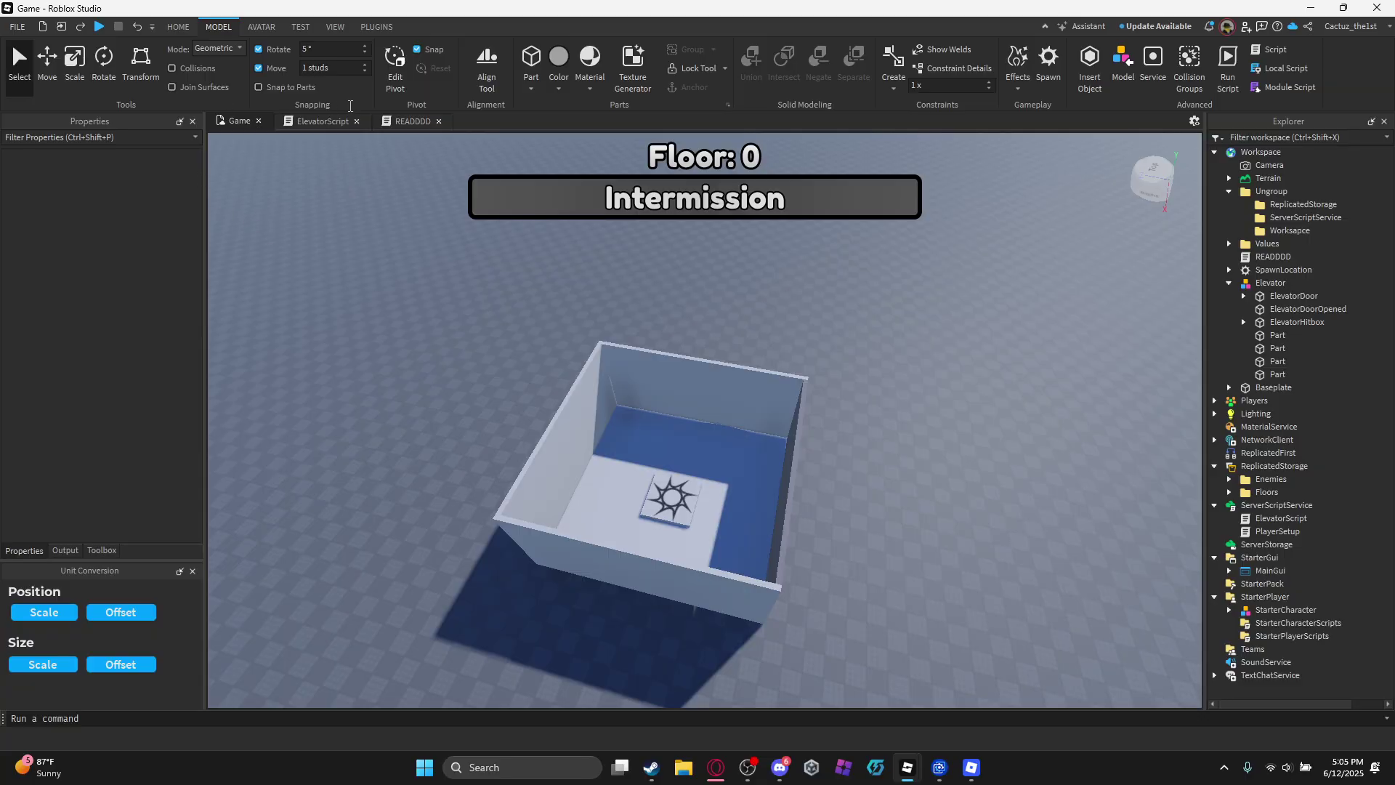
{"action": "left_click", "coordinate": [324, 122]}
{"action": "scroll", "coordinate": [476, 288], "scroll_direction": "down", "scroll_amount": 4}
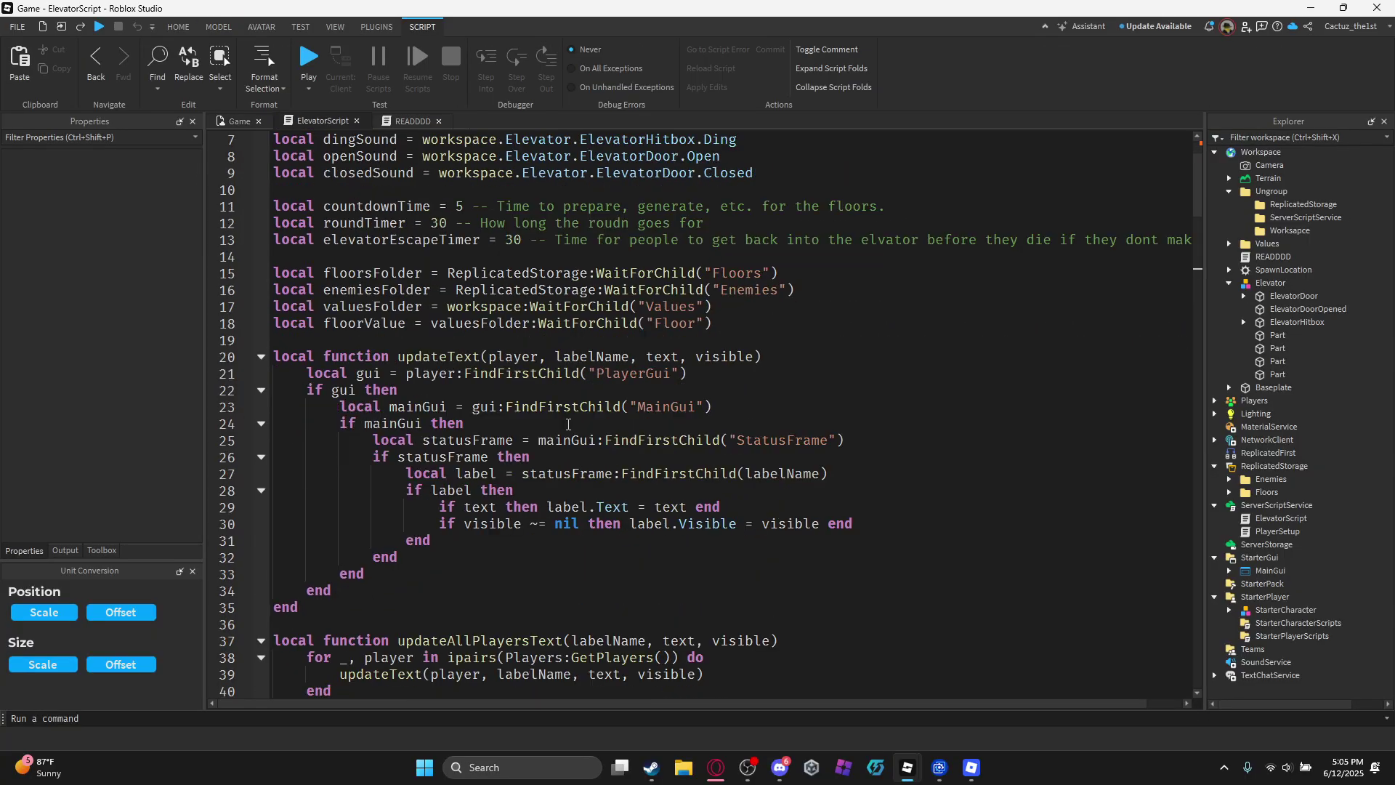
{"action": "scroll", "coordinate": [585, 413], "scroll_direction": "up", "scroll_amount": 4}
{"action": "left_click_drag", "start_coordinate": [465, 314], "coordinate": [455, 314]}
{"action": "type", "text": "1"}
{"action": "left_click", "coordinate": [432, 331]}
{"action": "double_click", "coordinate": [436, 331]}
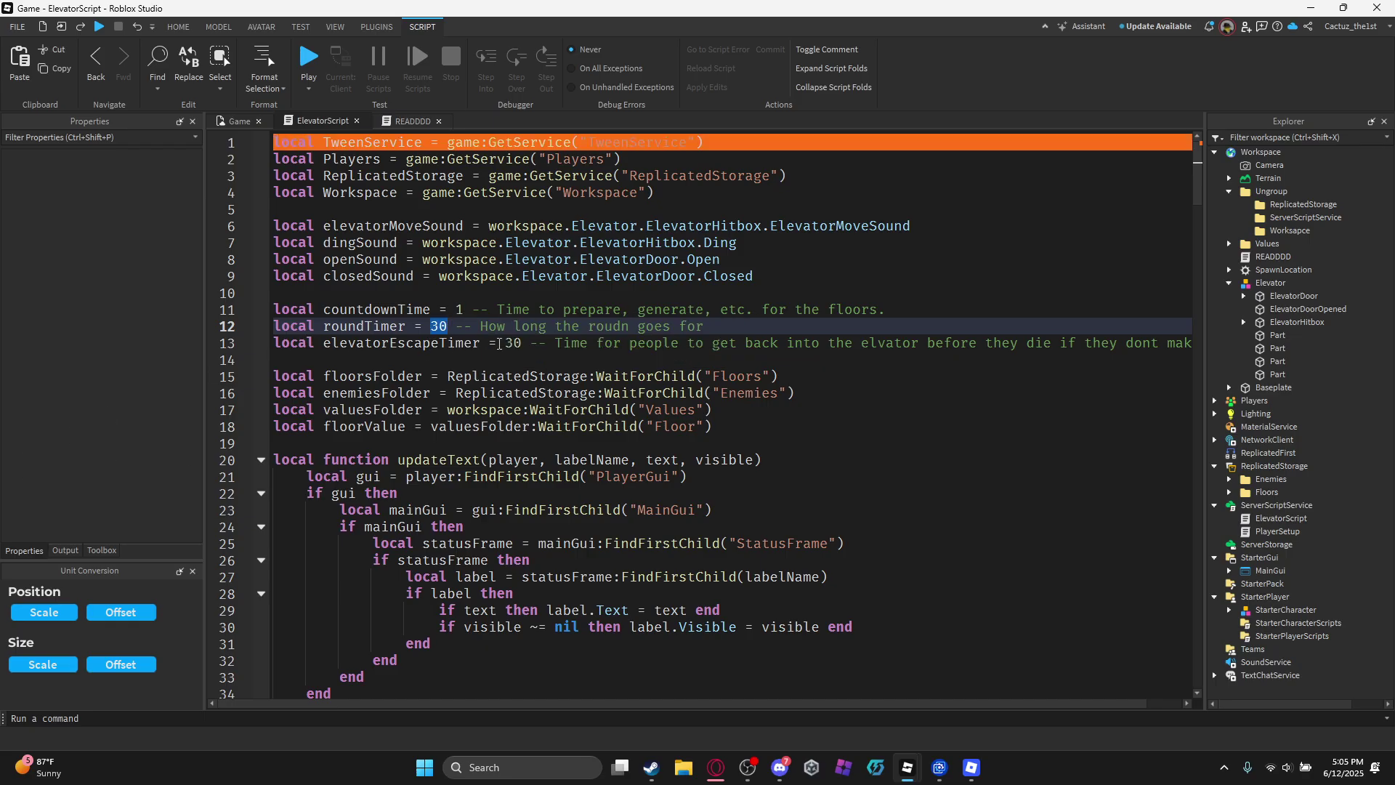
{"action": "left_click", "coordinate": [512, 346]}
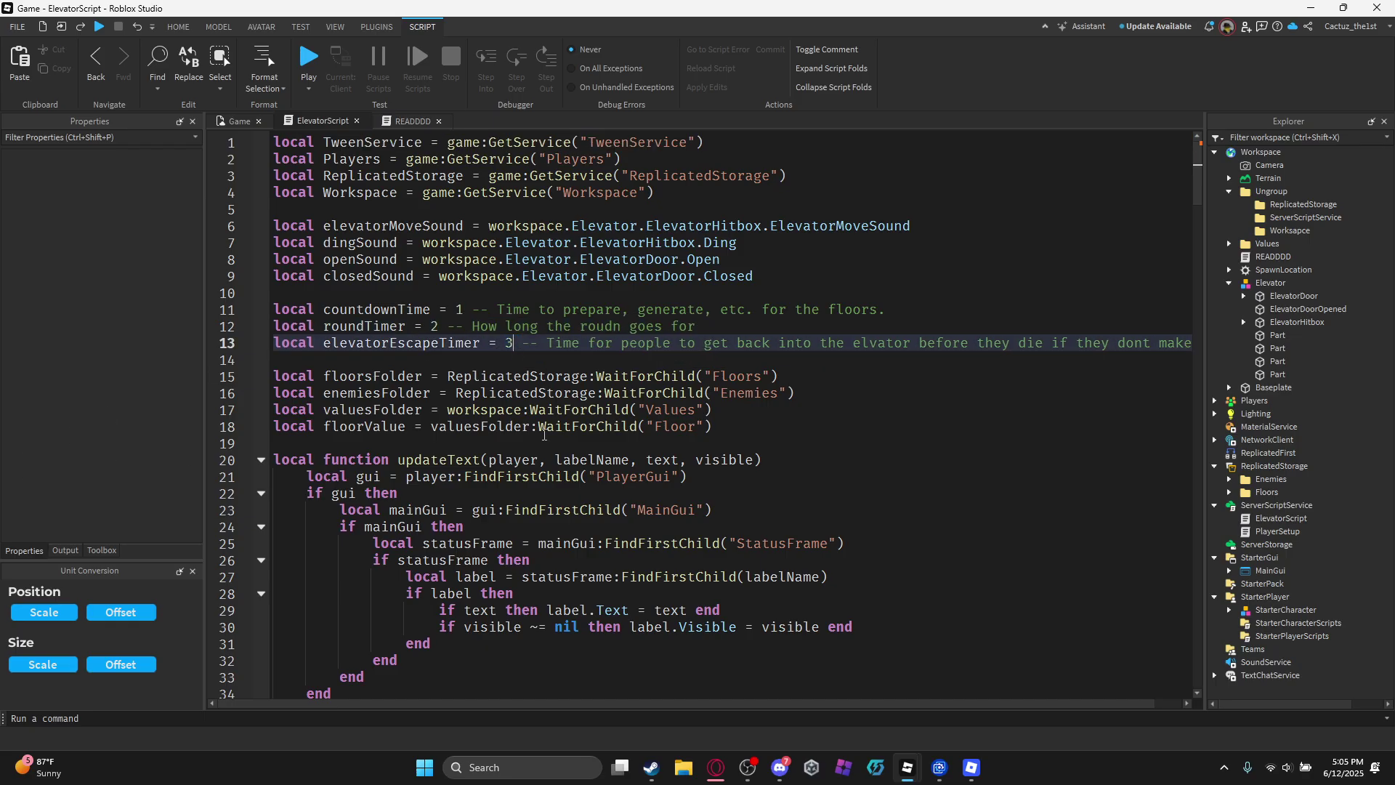
Insert blank lines and a multi-line block comment after the floor 1 threshold in getEnemiesToSpawnCount.
{"action": "scroll", "coordinate": [547, 456], "scroll_direction": "down", "scroll_amount": 10}
{"action": "scroll", "coordinate": [547, 457], "scroll_direction": "down", "scroll_amount": 6}
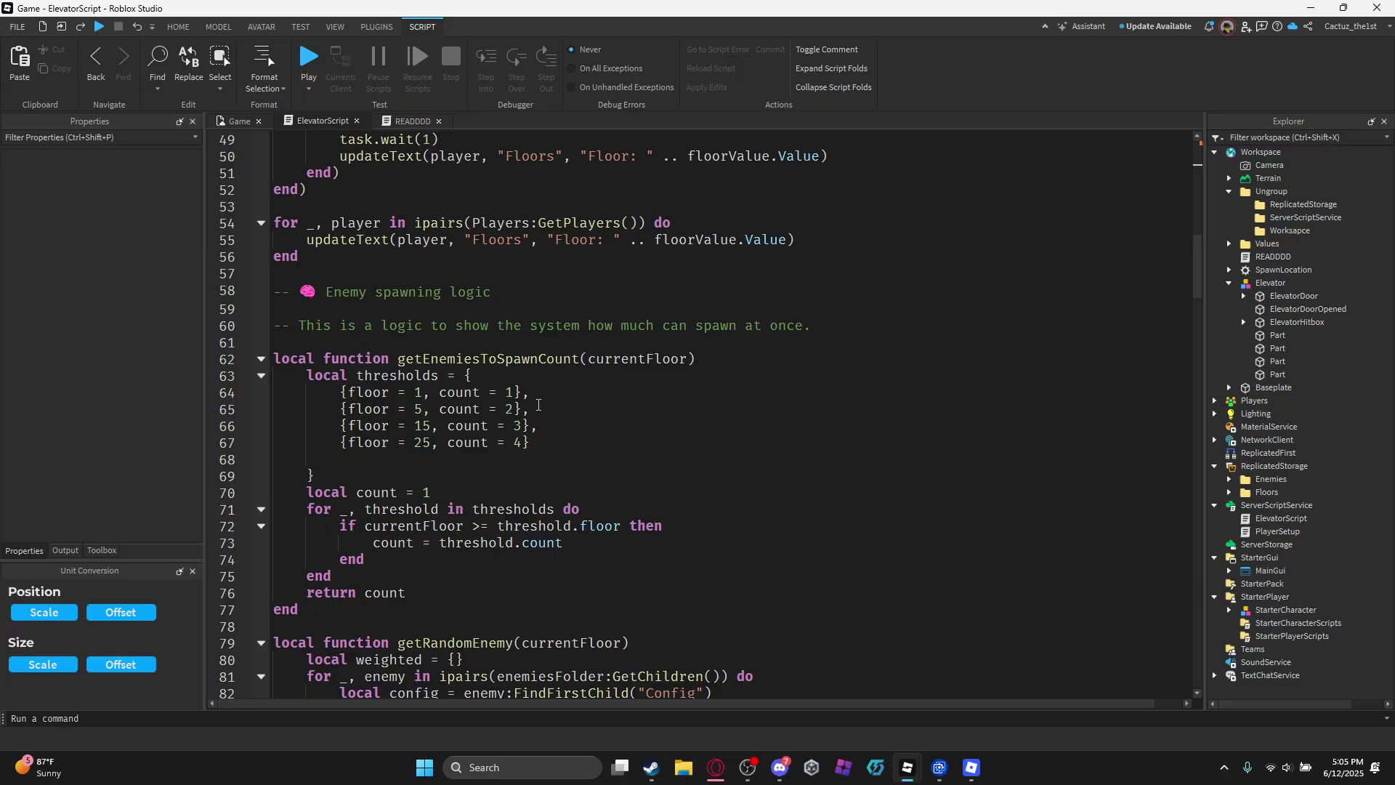
{"action": "left_click", "coordinate": [537, 392]}
{"action": "key", "text": "Return"}
{"action": "key", "text": "Return"}
{"action": "key", "text": "Return"}
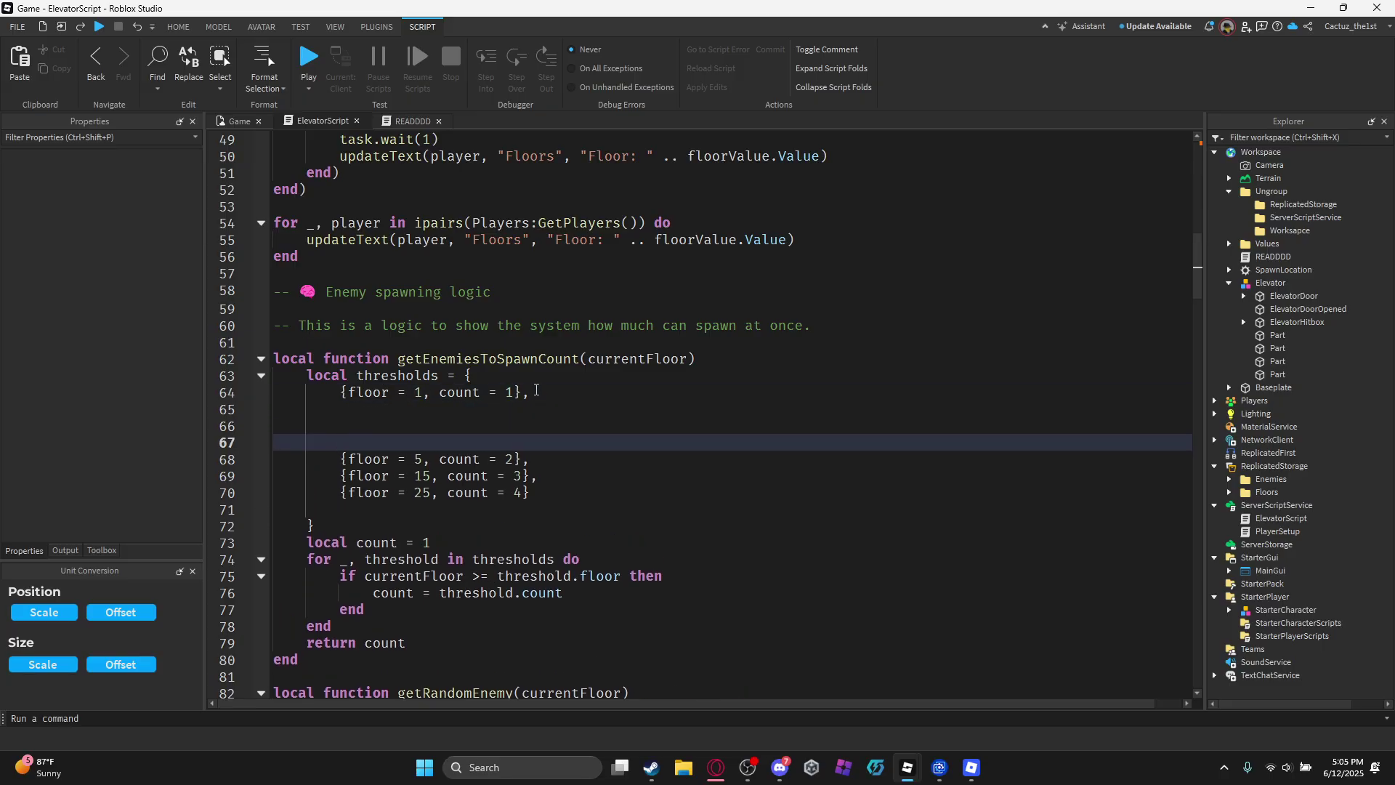
{"action": "key", "text": "Up"}
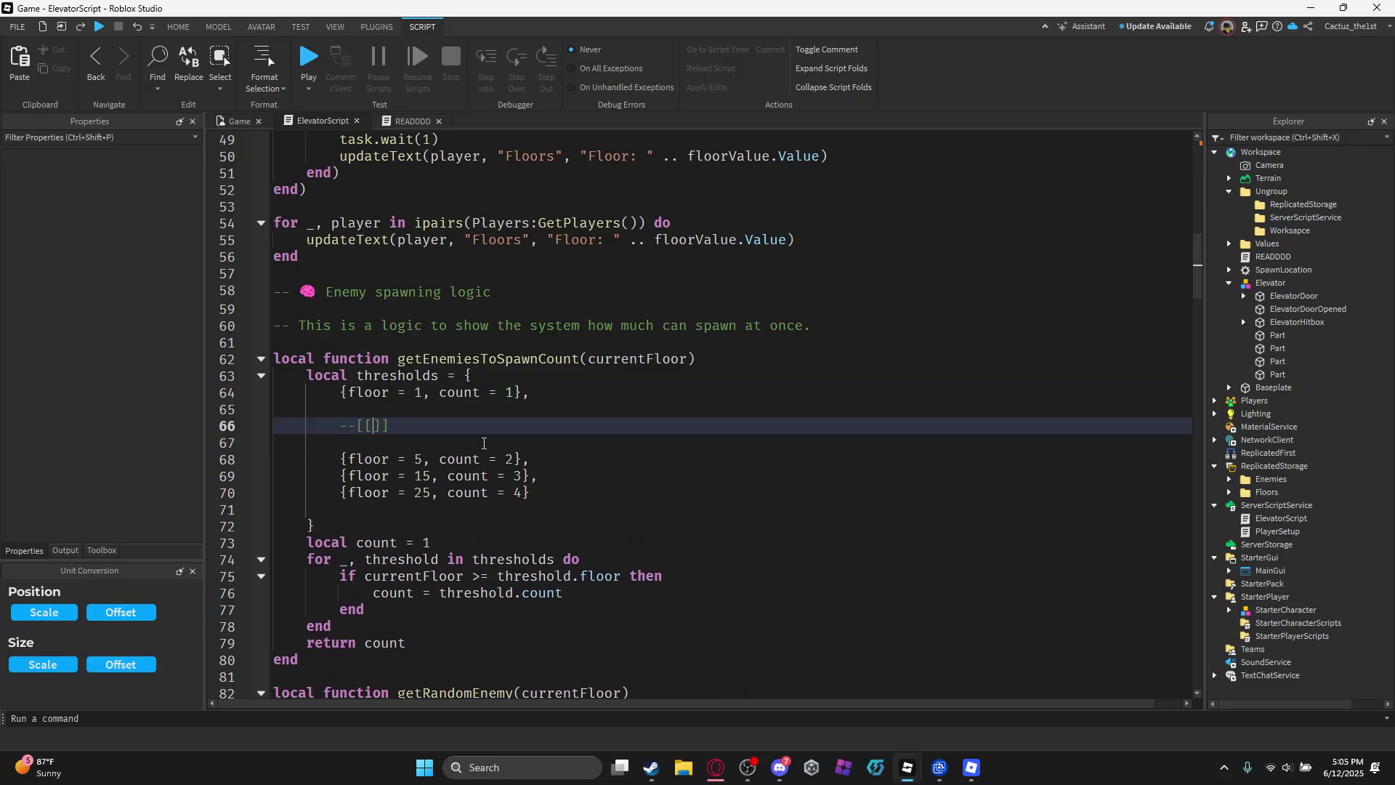
{"action": "type", "text": "--[["}
{"action": "key", "text": "Return"}
{"action": "key", "text": "Return"}
{"action": "key", "text": "Return"}
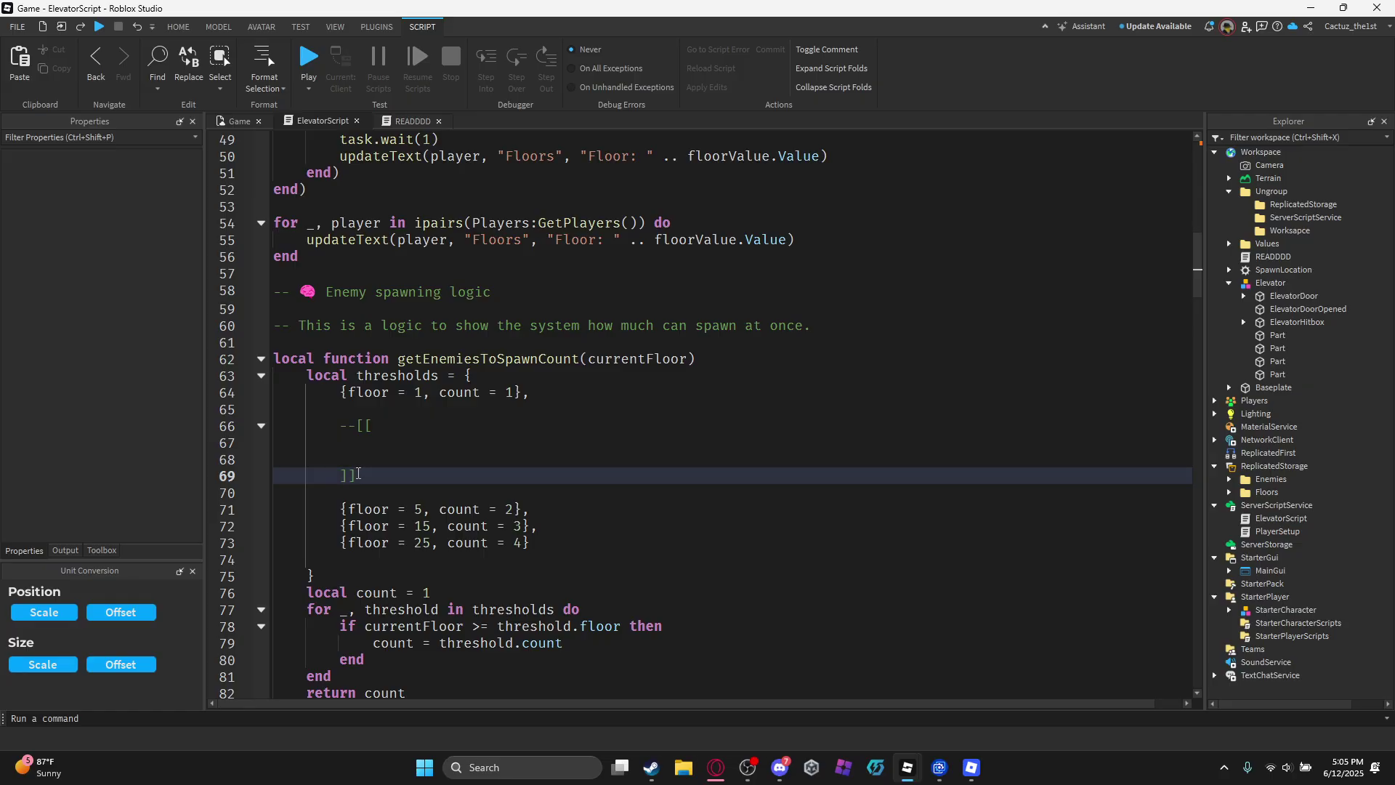
Move the block comment's end past the floor 5, 15 and 25 thresholds and set the floor 1 count to 3.
{"action": "key", "text": "BackSpace"}
{"action": "left_click", "coordinate": [372, 564]}
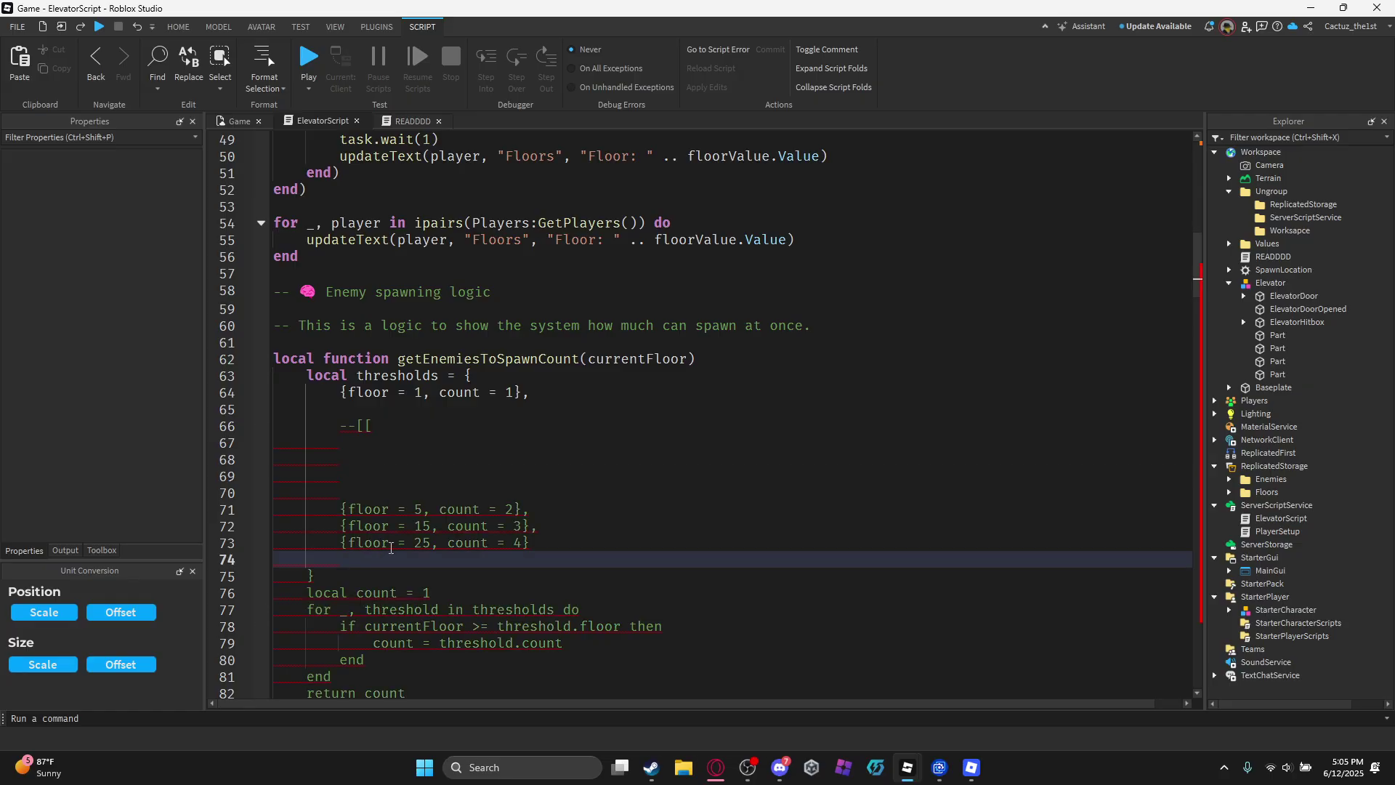
{"action": "type", "text": "]]"}
{"action": "left_click", "coordinate": [460, 477]}
{"action": "left_click", "coordinate": [479, 542]}
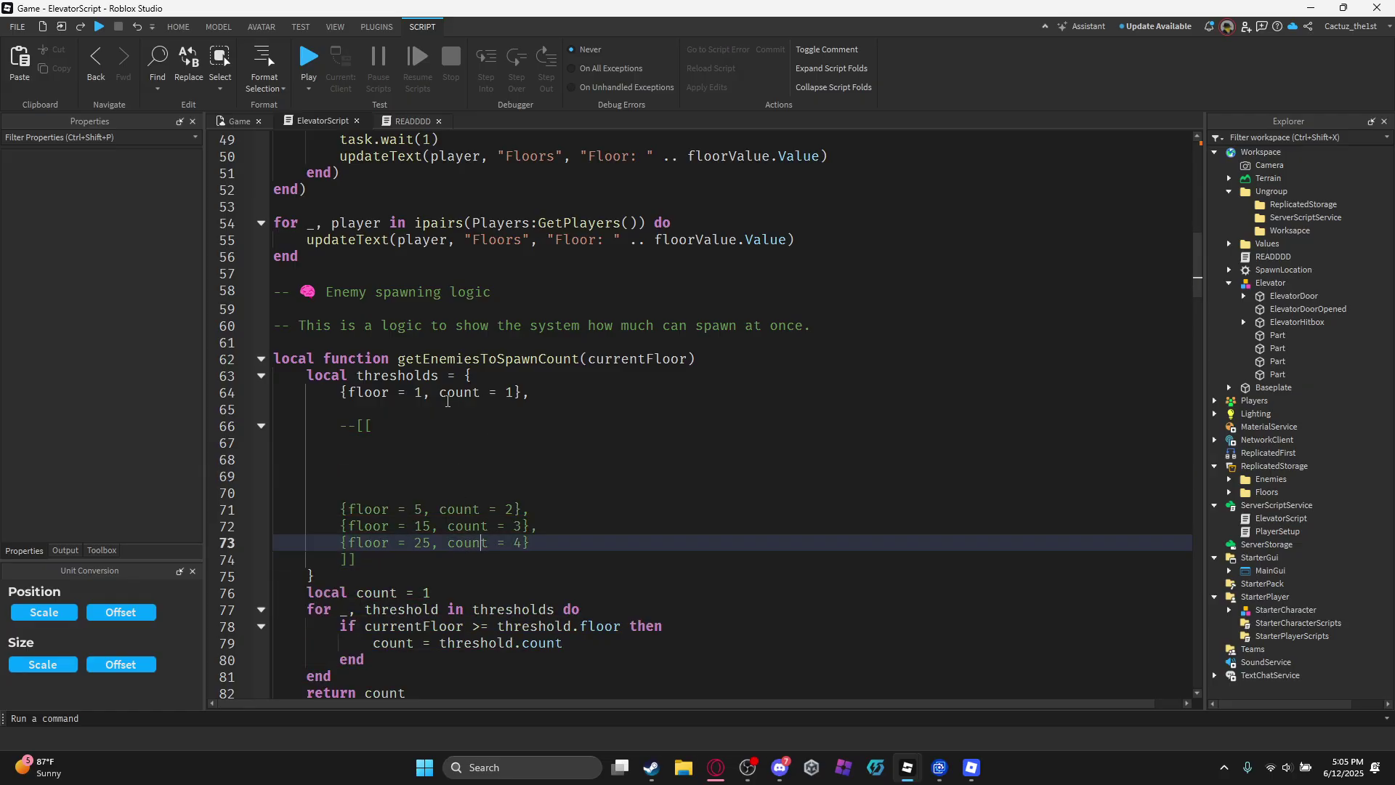
{"action": "left_click", "coordinate": [508, 393]}
{"action": "double_click", "coordinate": [509, 393]}
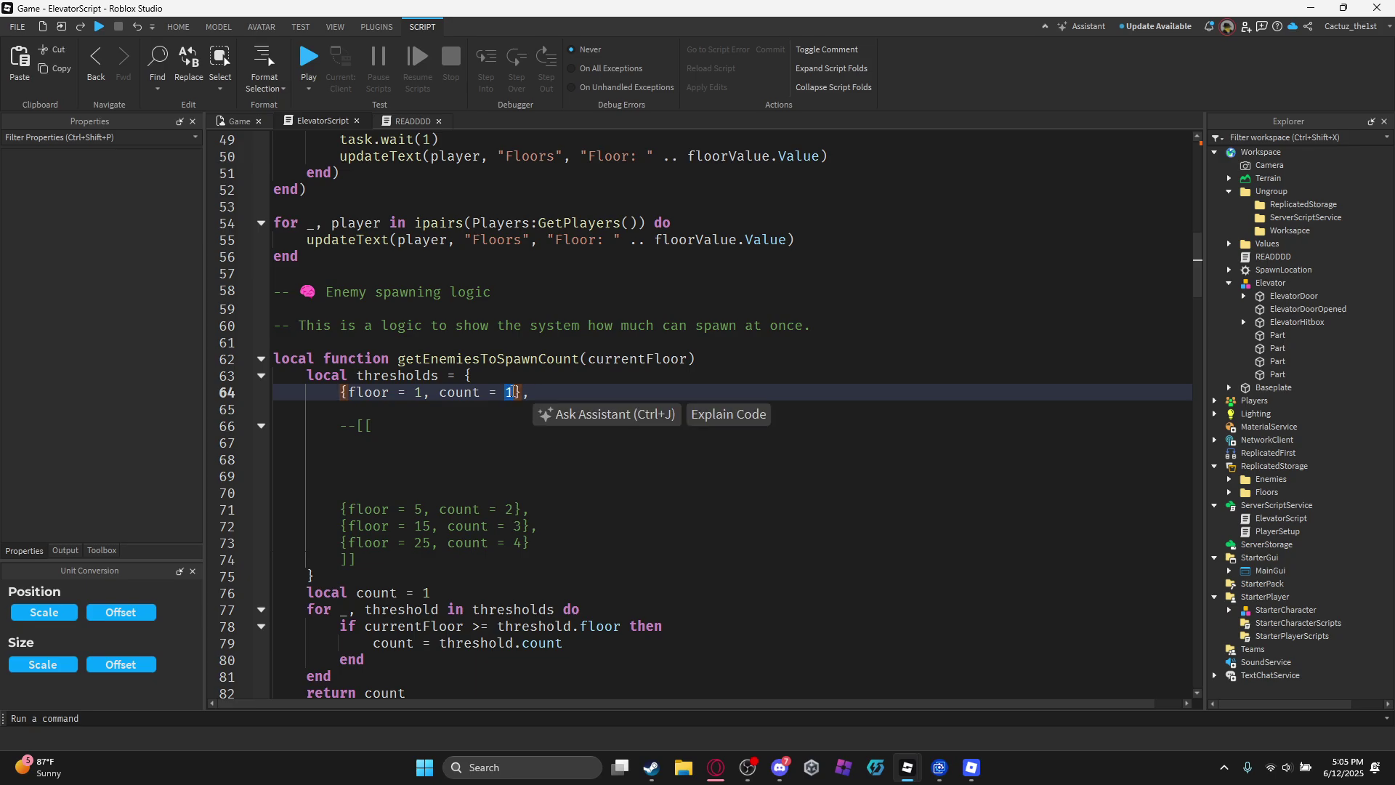
Return to the Game view and collapse the Elevator model in the Explorer.
{"action": "left_click", "coordinate": [239, 121]}
{"action": "right_click_drag", "start_coordinate": [610, 284], "coordinate": [781, 328]}
{"action": "left_click", "coordinate": [177, 27]}
{"action": "key", "text": "d"}
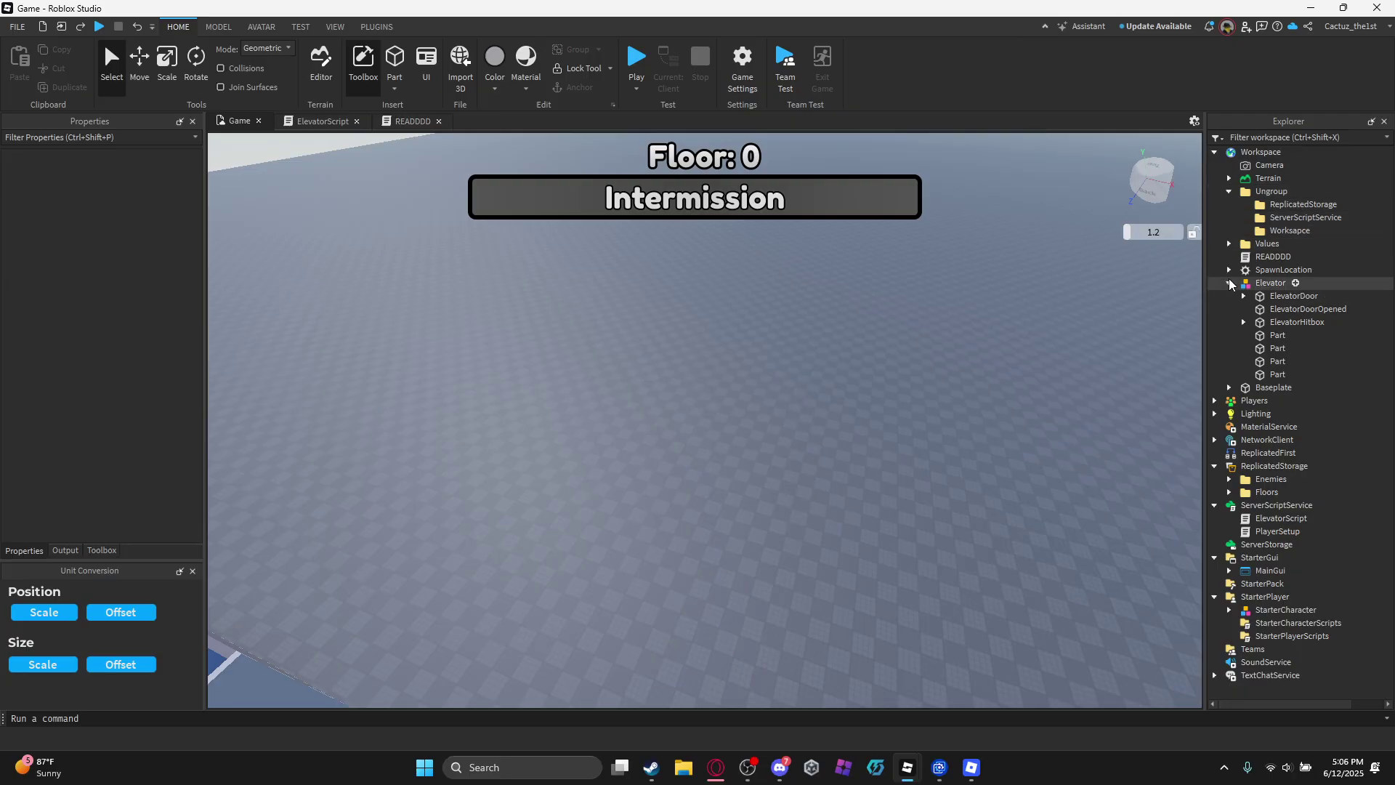
{"action": "left_click", "coordinate": [1229, 283]}
{"action": "right_click_drag", "start_coordinate": [1080, 343], "coordinate": [1073, 335]}
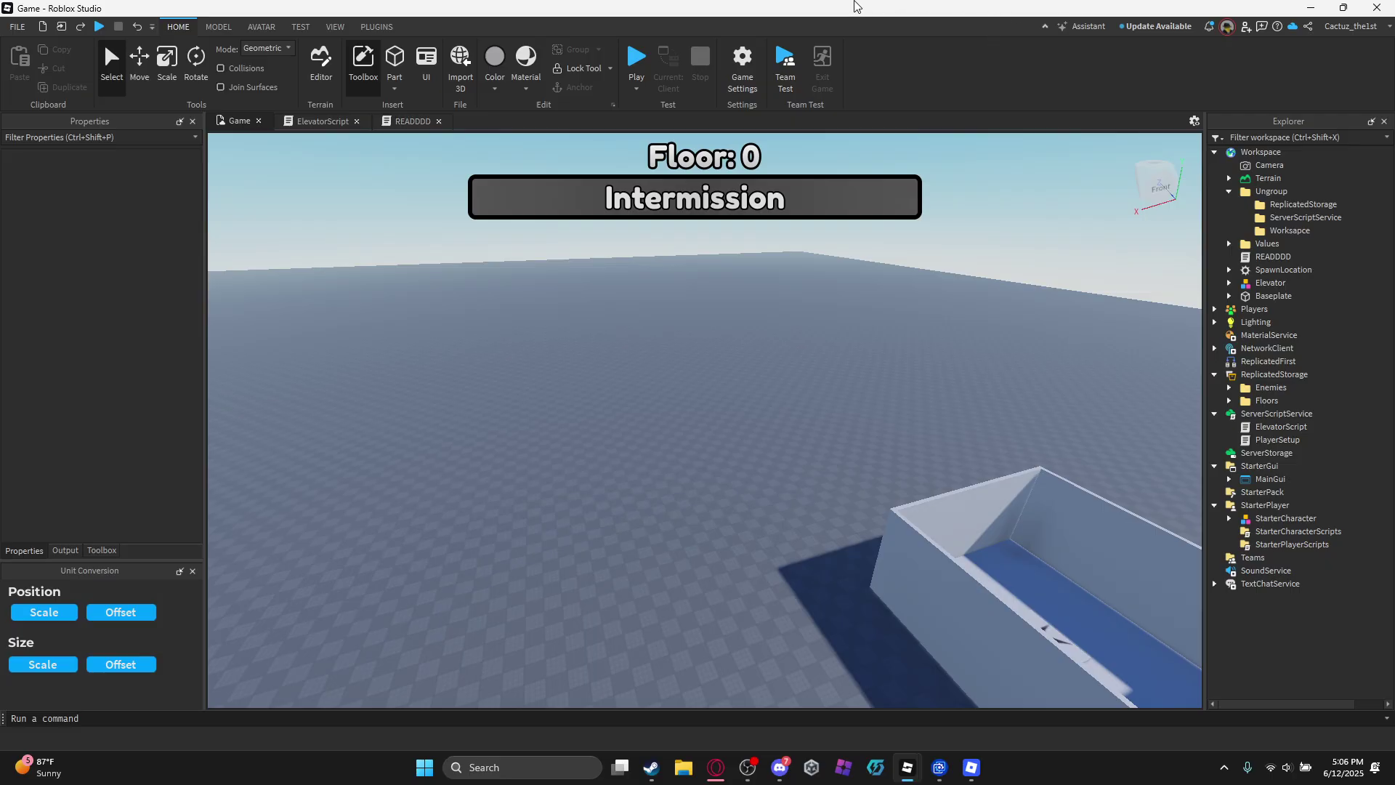
Review the Player group's collision settings in the list and table views of the Collision Groups Editor, and close it.
{"action": "left_click", "coordinate": [219, 27]}
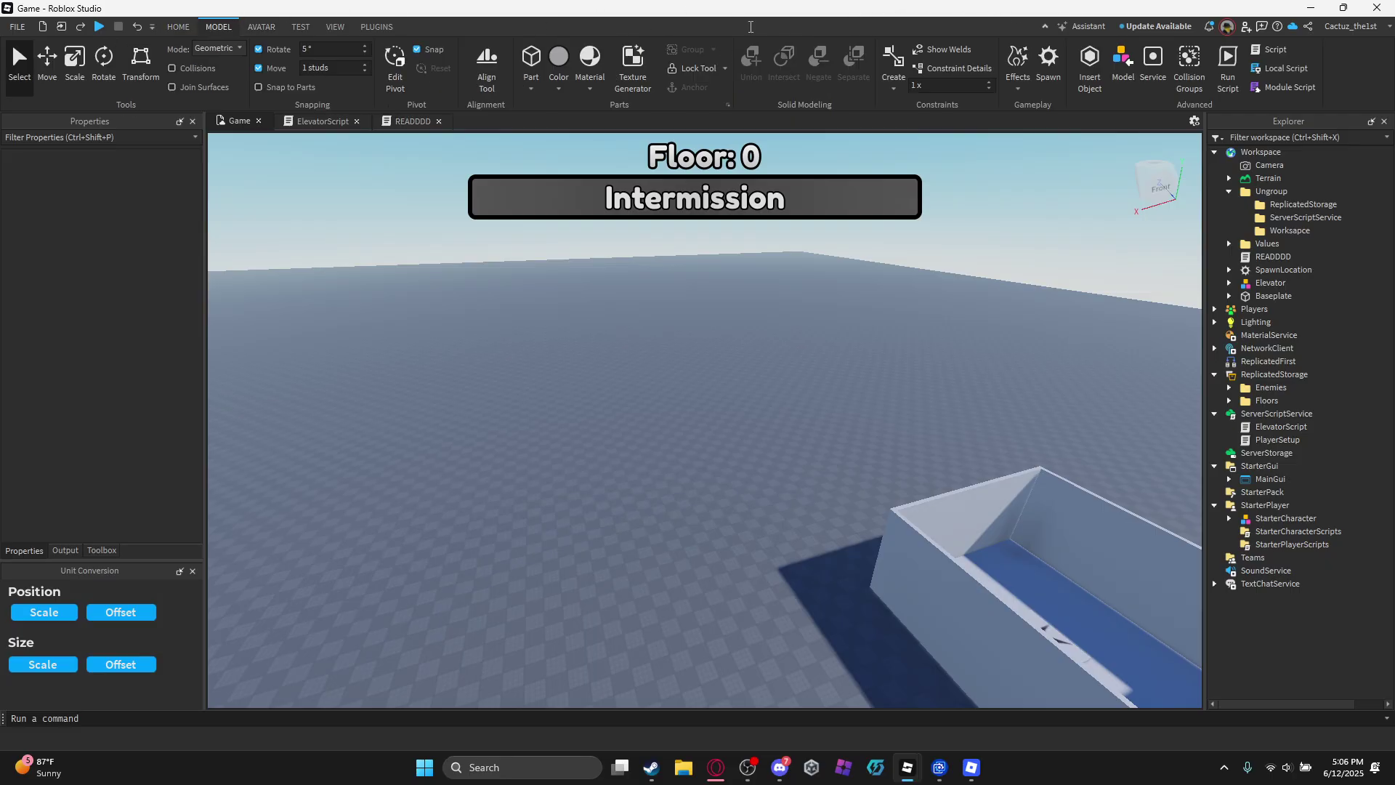
{"action": "left_click", "coordinate": [1190, 66]}
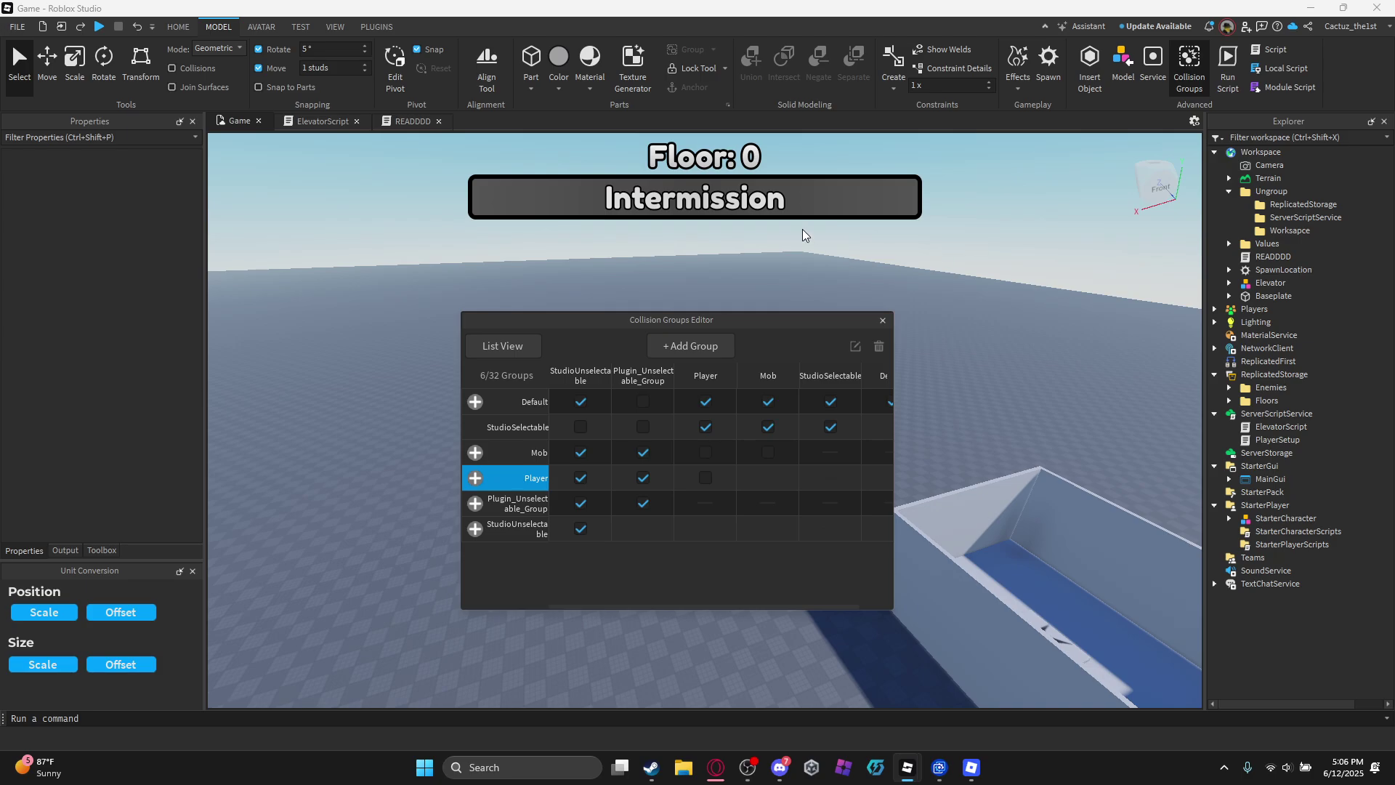
{"action": "left_click", "coordinate": [509, 350]}
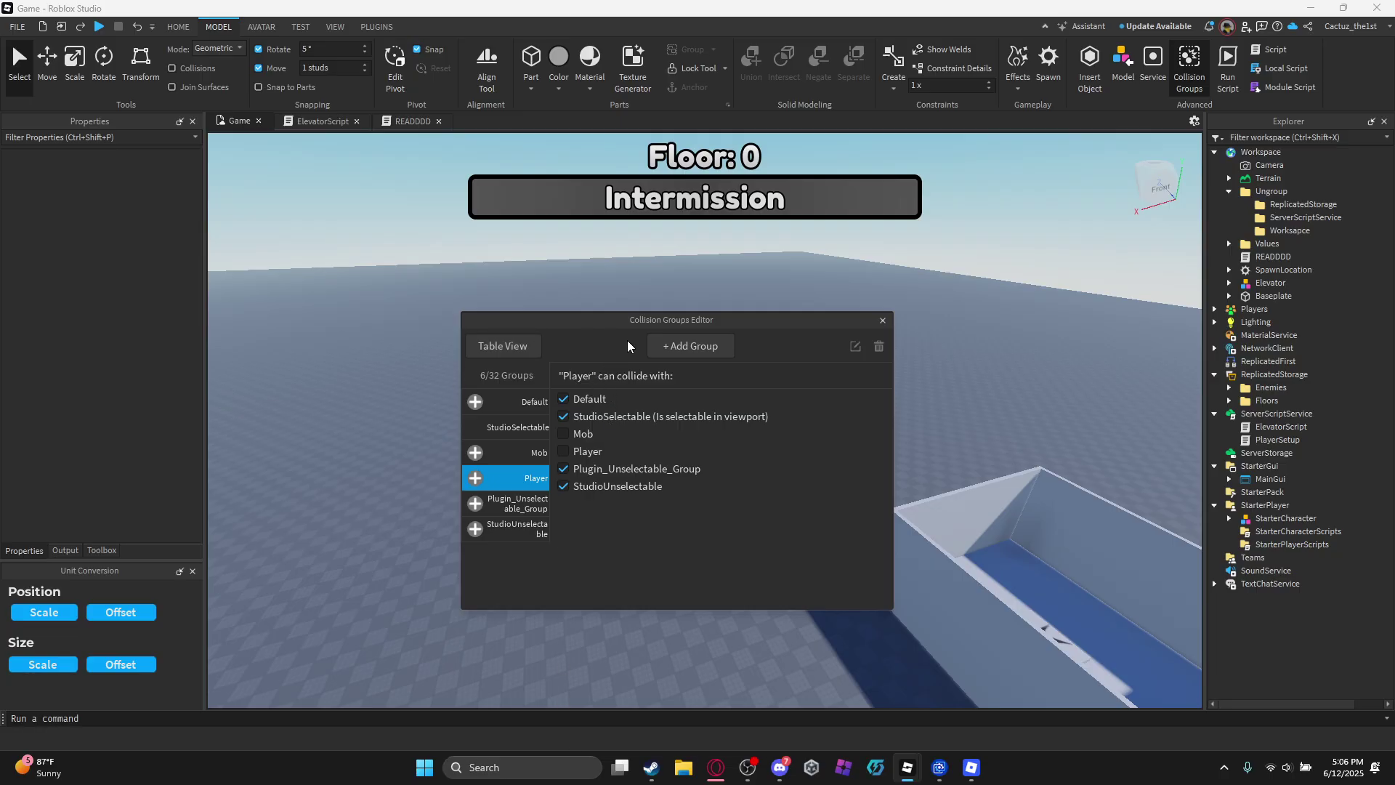
{"action": "left_click", "coordinate": [514, 347]}
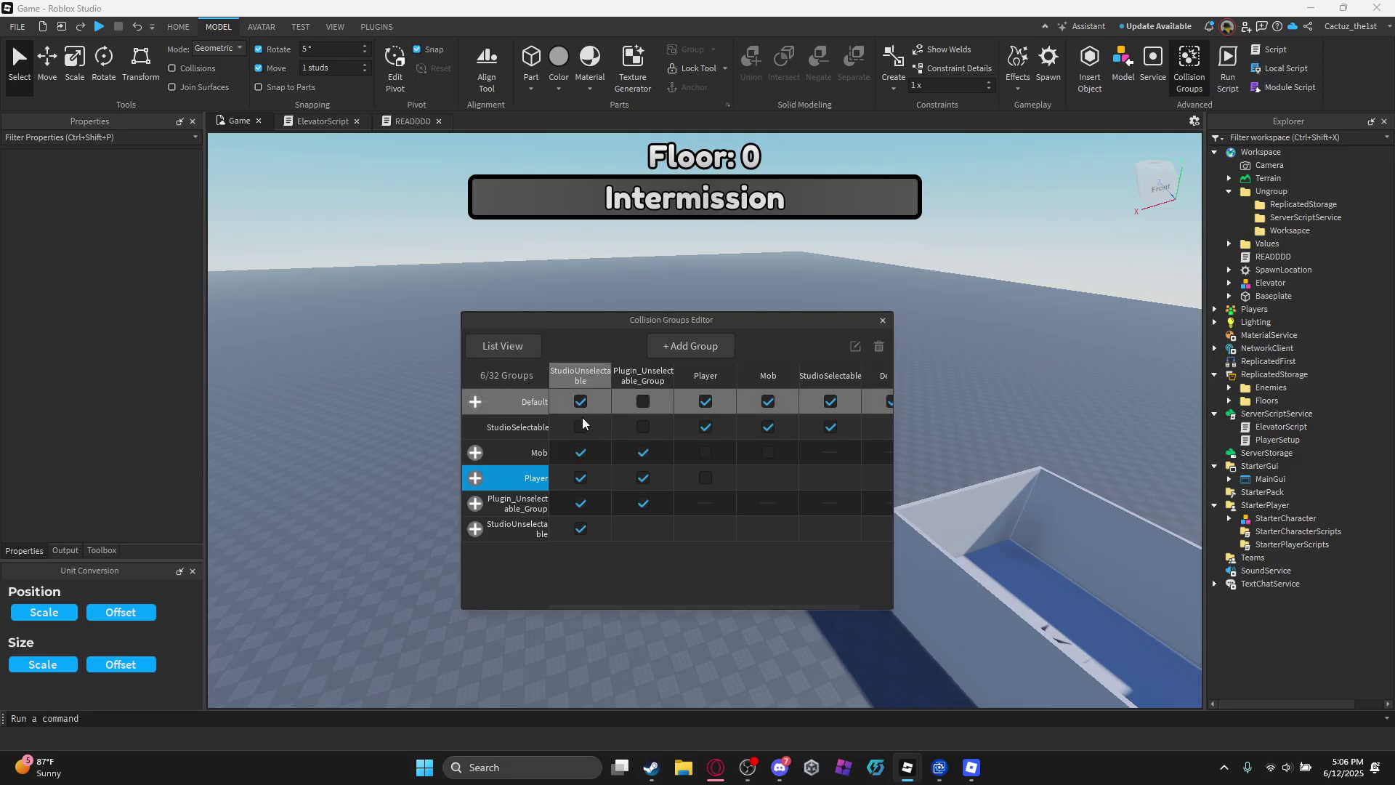
{"action": "left_click", "coordinate": [511, 355]}
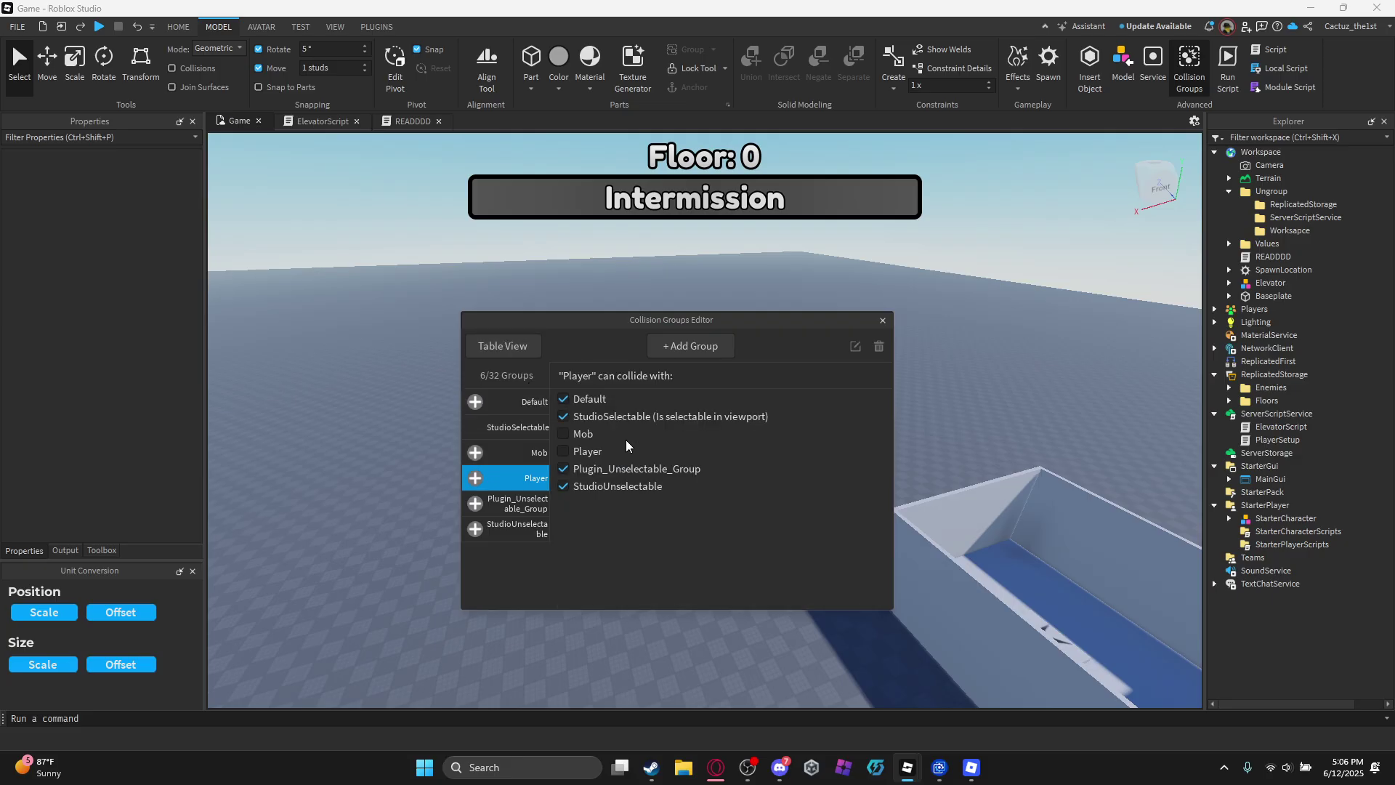
{"action": "left_click", "coordinate": [881, 321]}
{"action": "right_click_drag", "start_coordinate": [801, 308], "coordinate": [578, 218]}
{"action": "scroll", "coordinate": [577, 217], "scroll_direction": "down", "scroll_amount": 3}
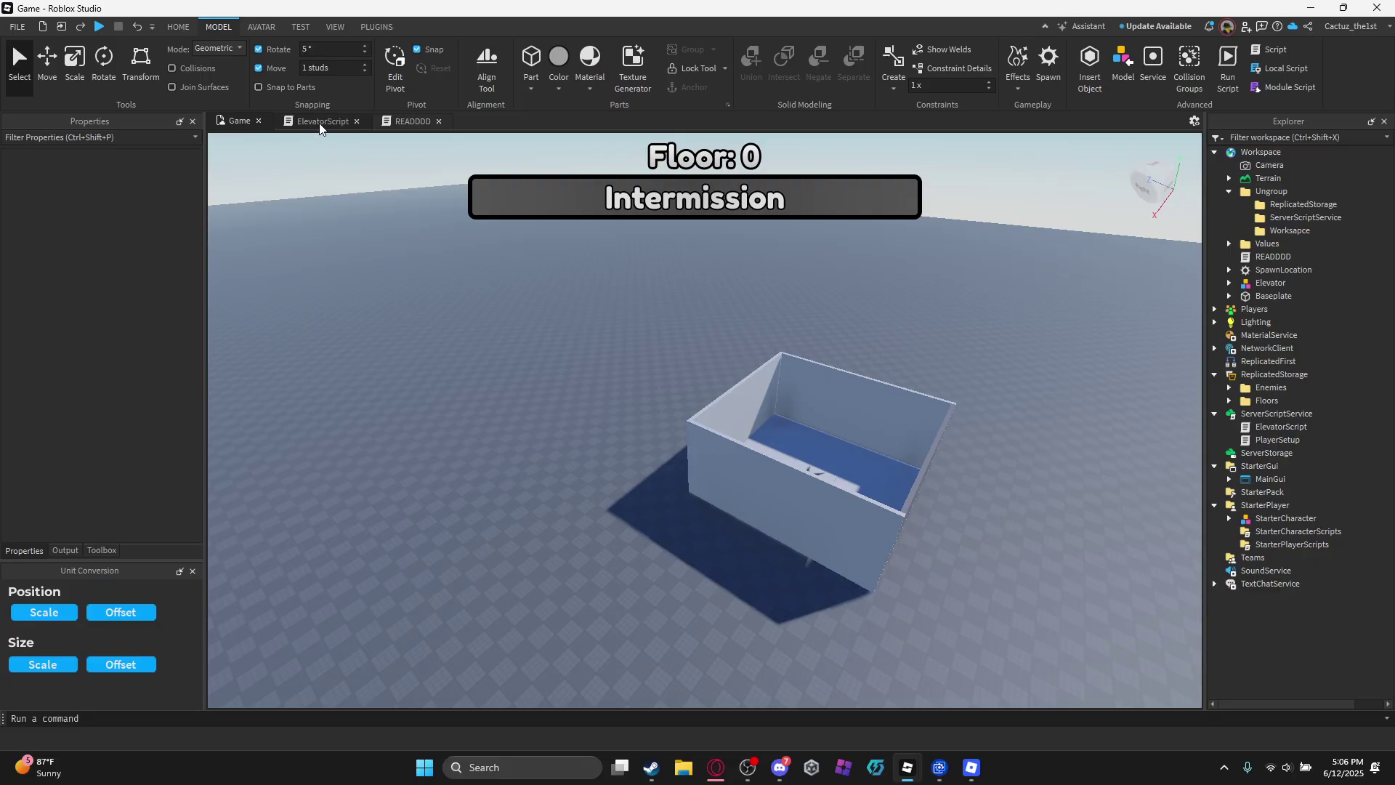
{"action": "left_click", "coordinate": [1192, 64]}
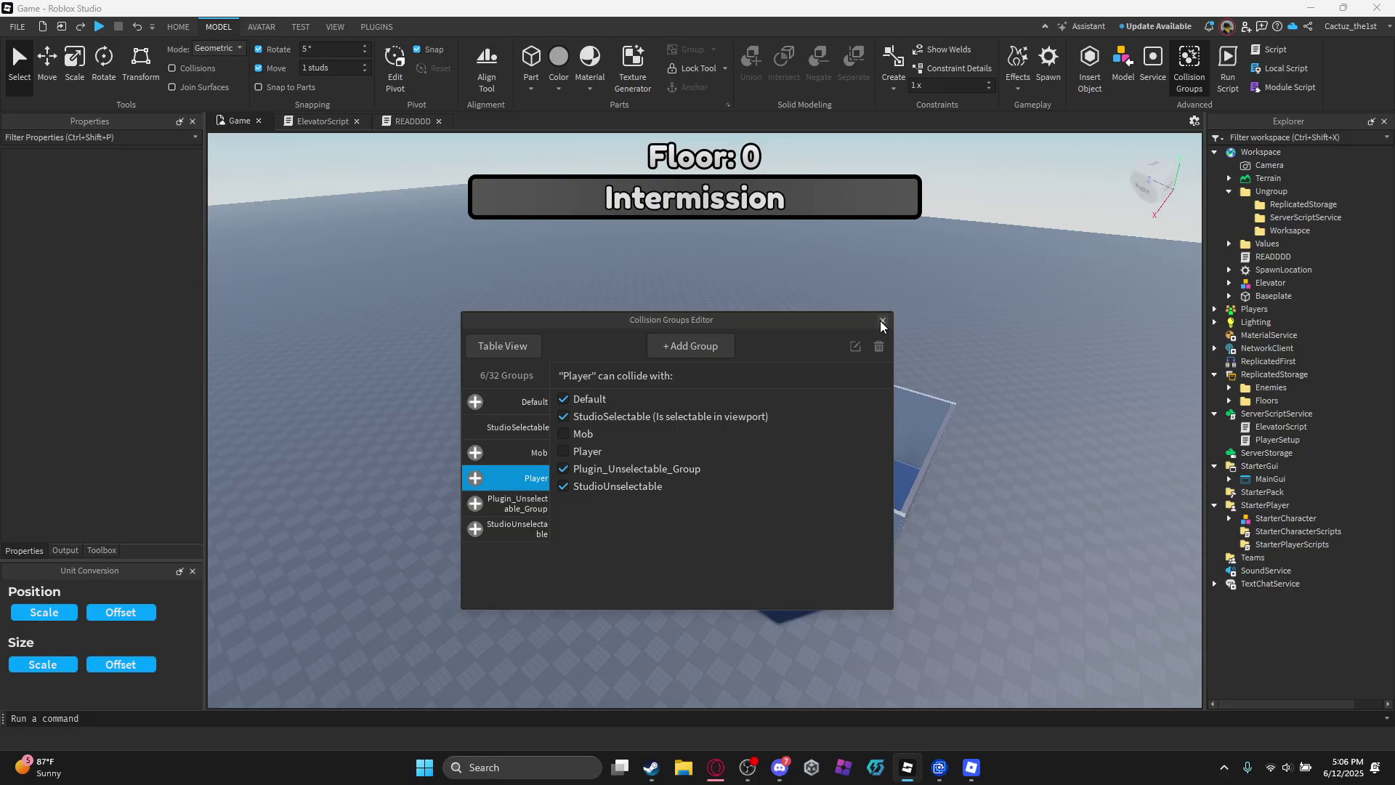
{"action": "left_click", "coordinate": [883, 321]}
Examine the floor and count values of the active and commented-out thresholds in ElevatorScript.
{"action": "left_click", "coordinate": [310, 123]}
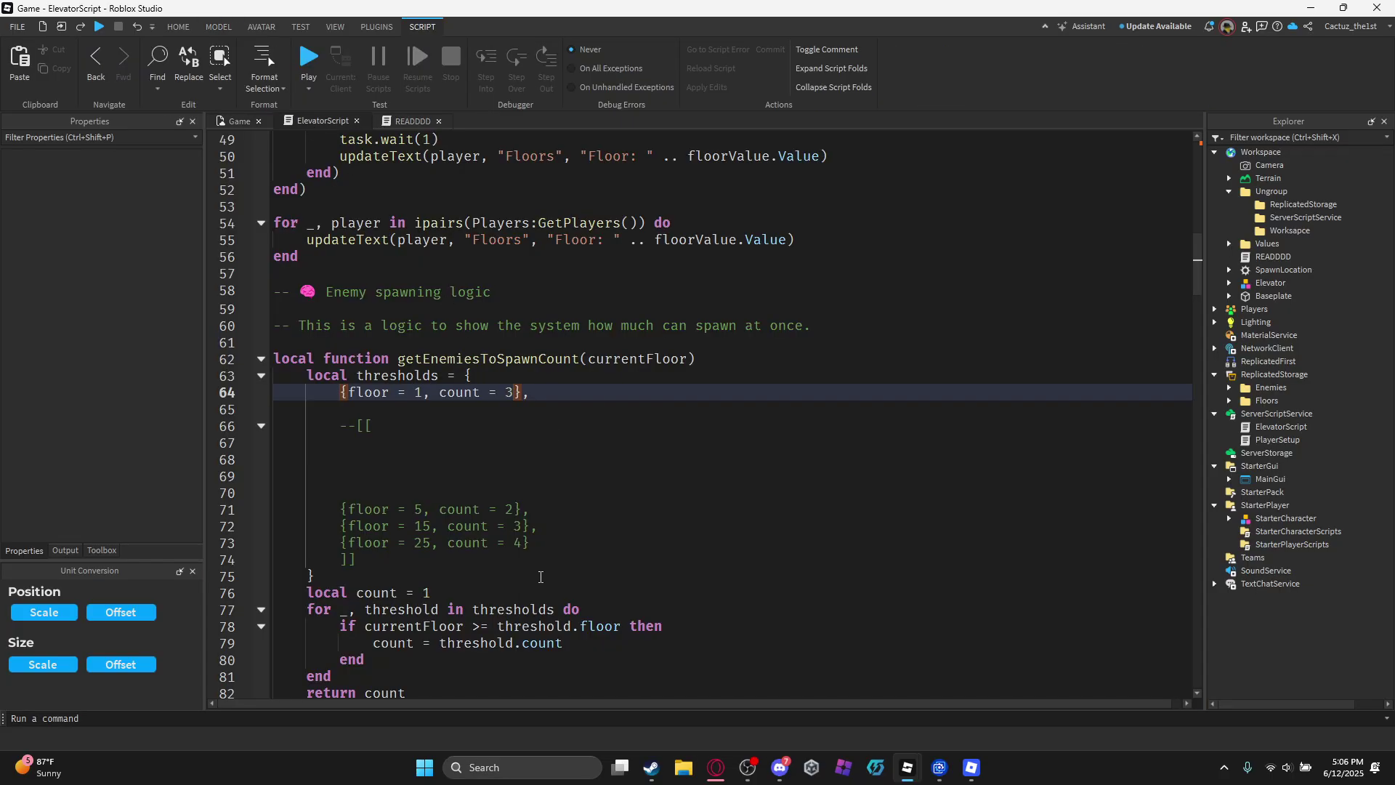
{"action": "left_click_drag", "start_coordinate": [475, 563], "coordinate": [419, 509]}
{"action": "left_click", "coordinate": [400, 523]}
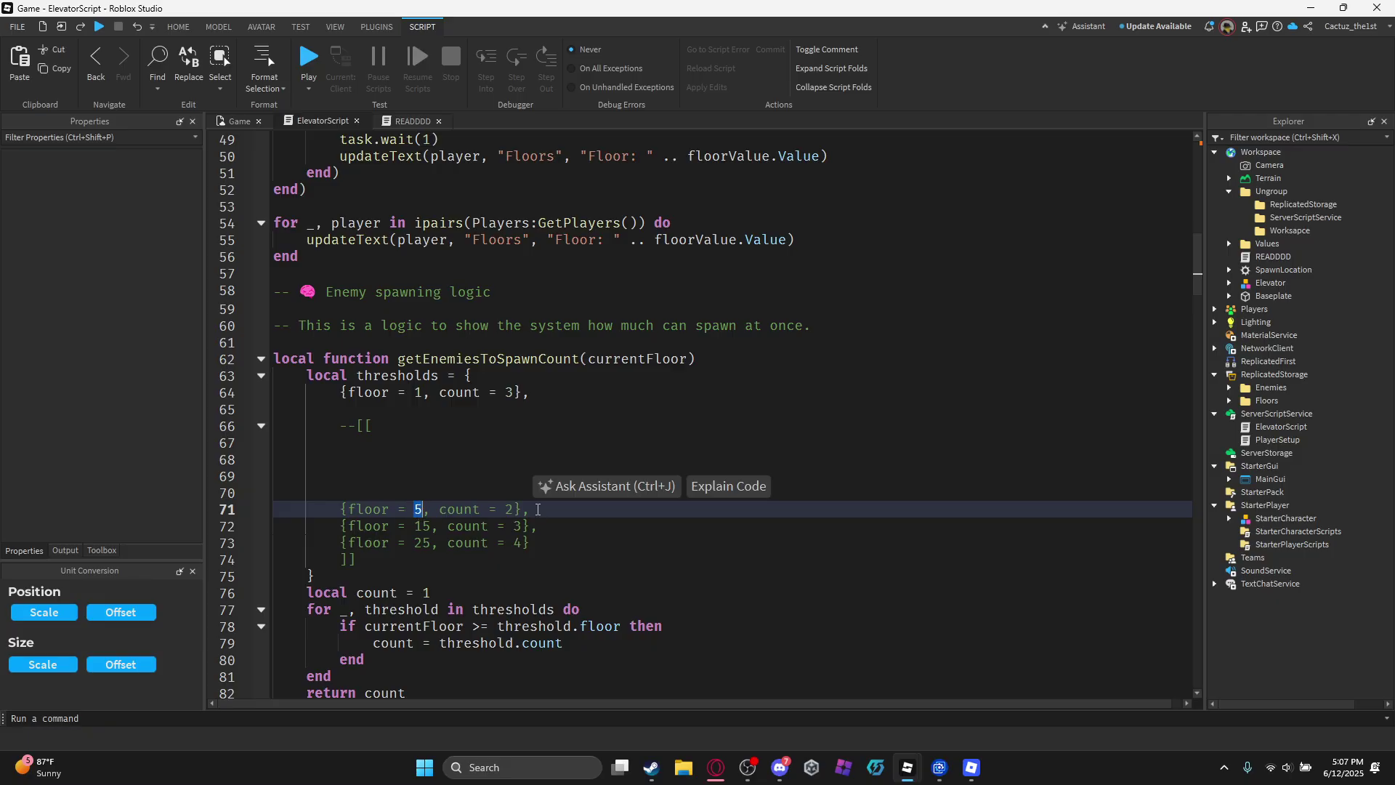
{"action": "left_click", "coordinate": [524, 543]}
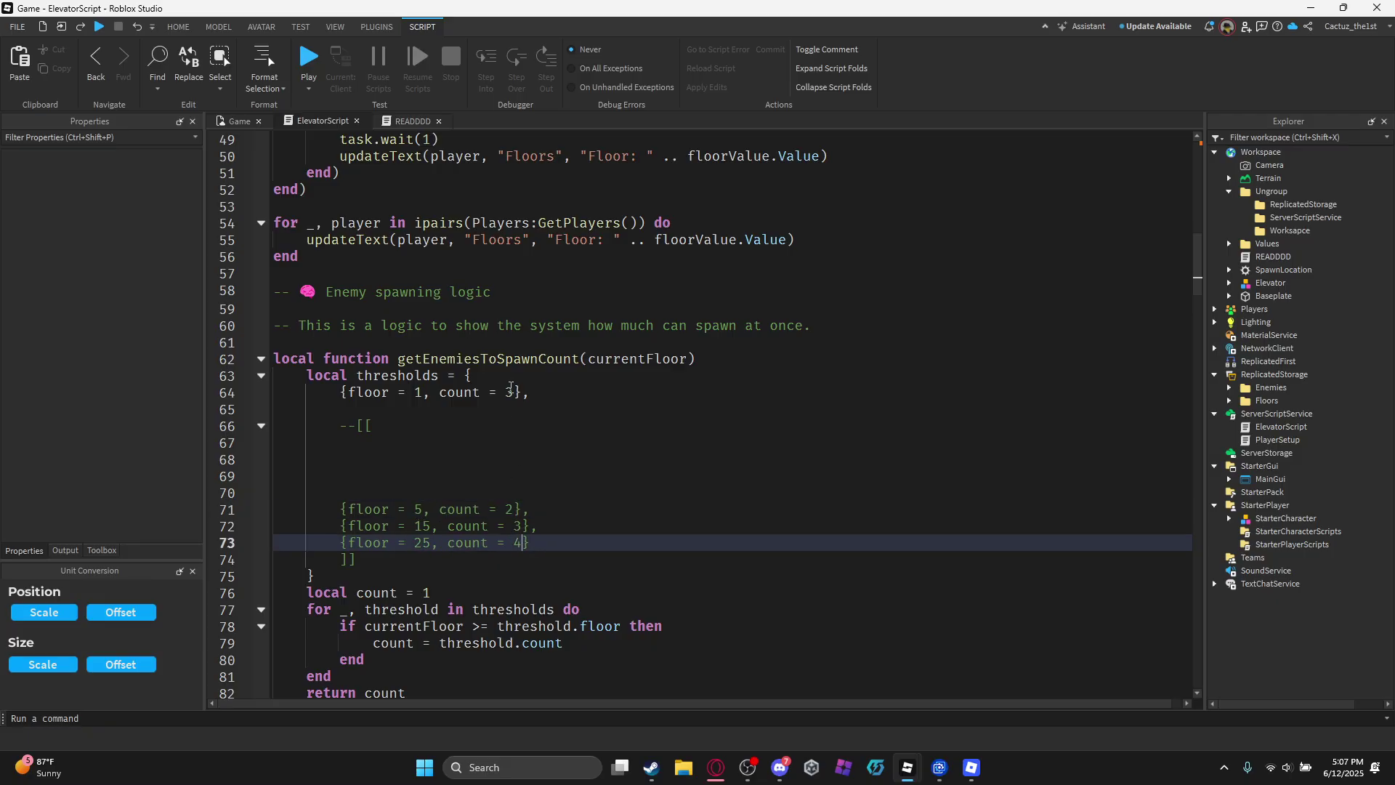
{"action": "left_click", "coordinate": [511, 391]}
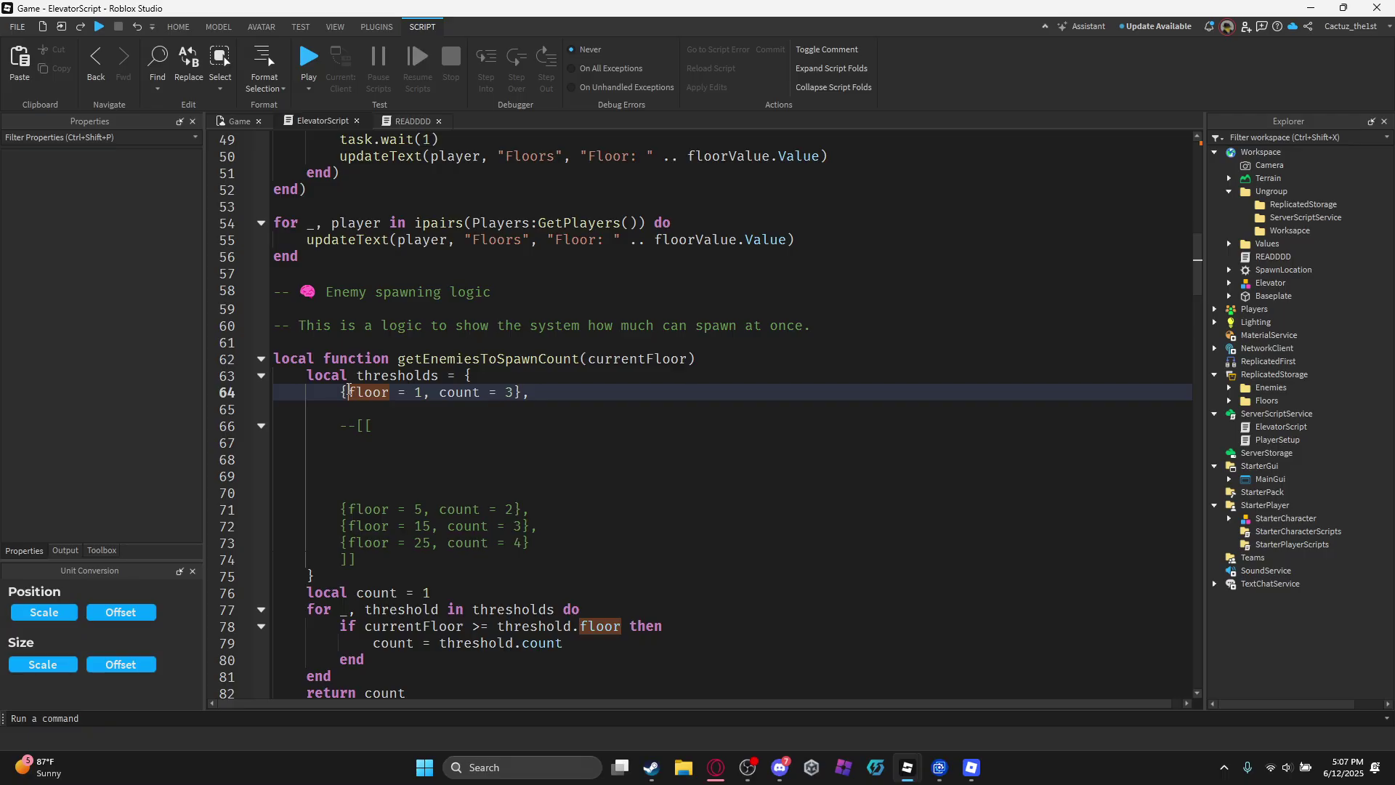
{"action": "left_click_drag", "start_coordinate": [349, 391], "coordinate": [388, 392]}
{"action": "left_click_drag", "start_coordinate": [487, 391], "coordinate": [520, 395]}
{"action": "left_click", "coordinate": [516, 425]}
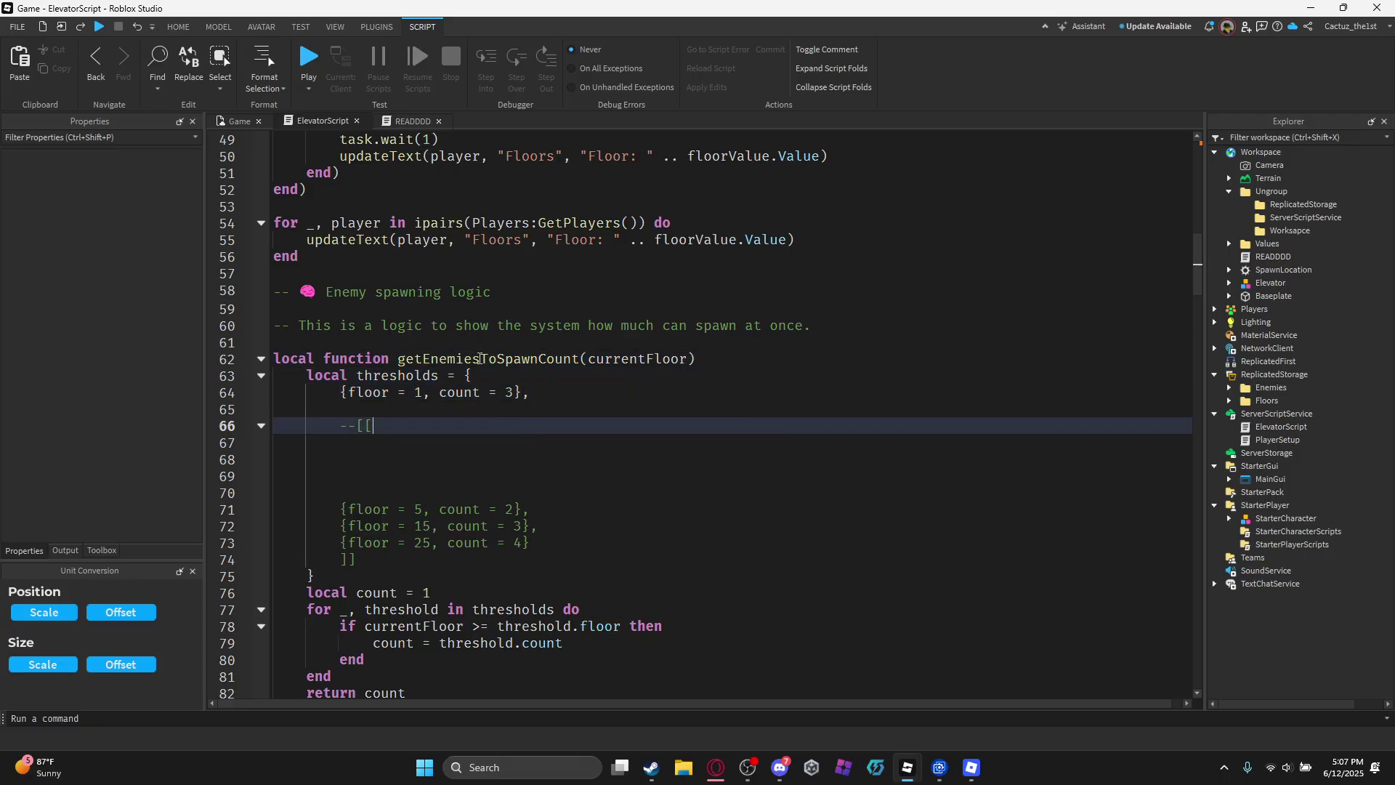
Look through the enemy spawning code and main game loop further down in ElevatorScript.
{"action": "left_click", "coordinate": [228, 122]}
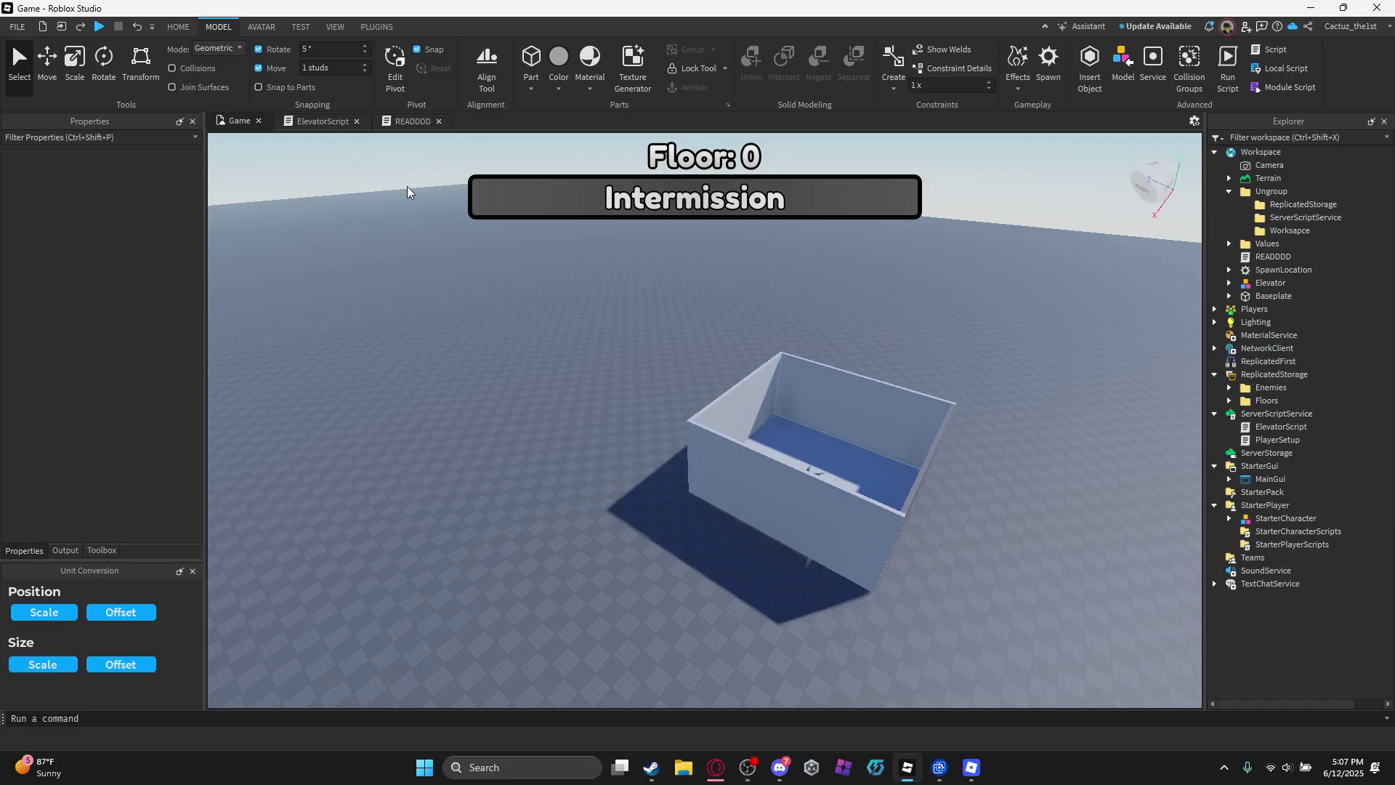
{"action": "left_click", "coordinate": [331, 122]}
{"action": "scroll", "coordinate": [573, 445], "scroll_direction": "down", "scroll_amount": 20}
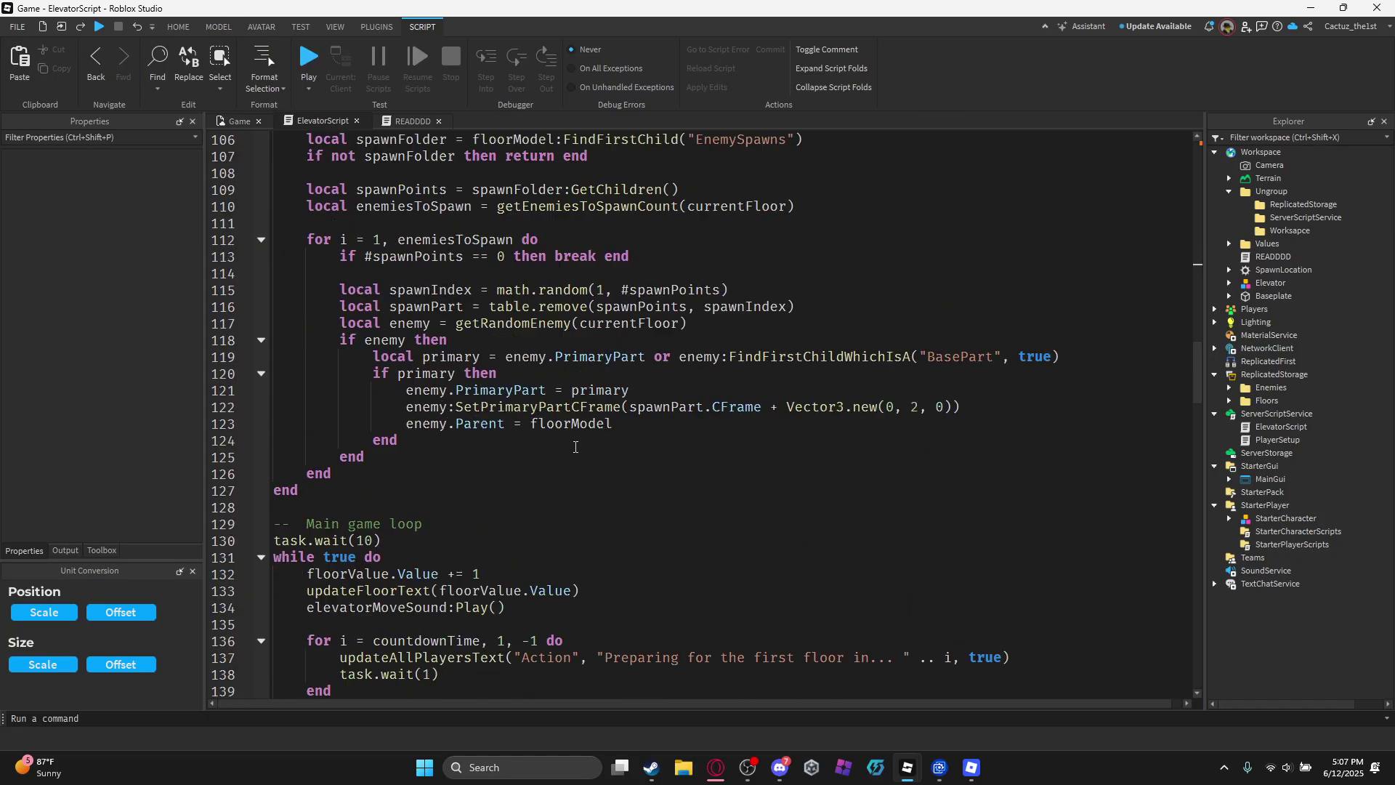
{"action": "scroll", "coordinate": [573, 446], "scroll_direction": "down", "scroll_amount": 15}
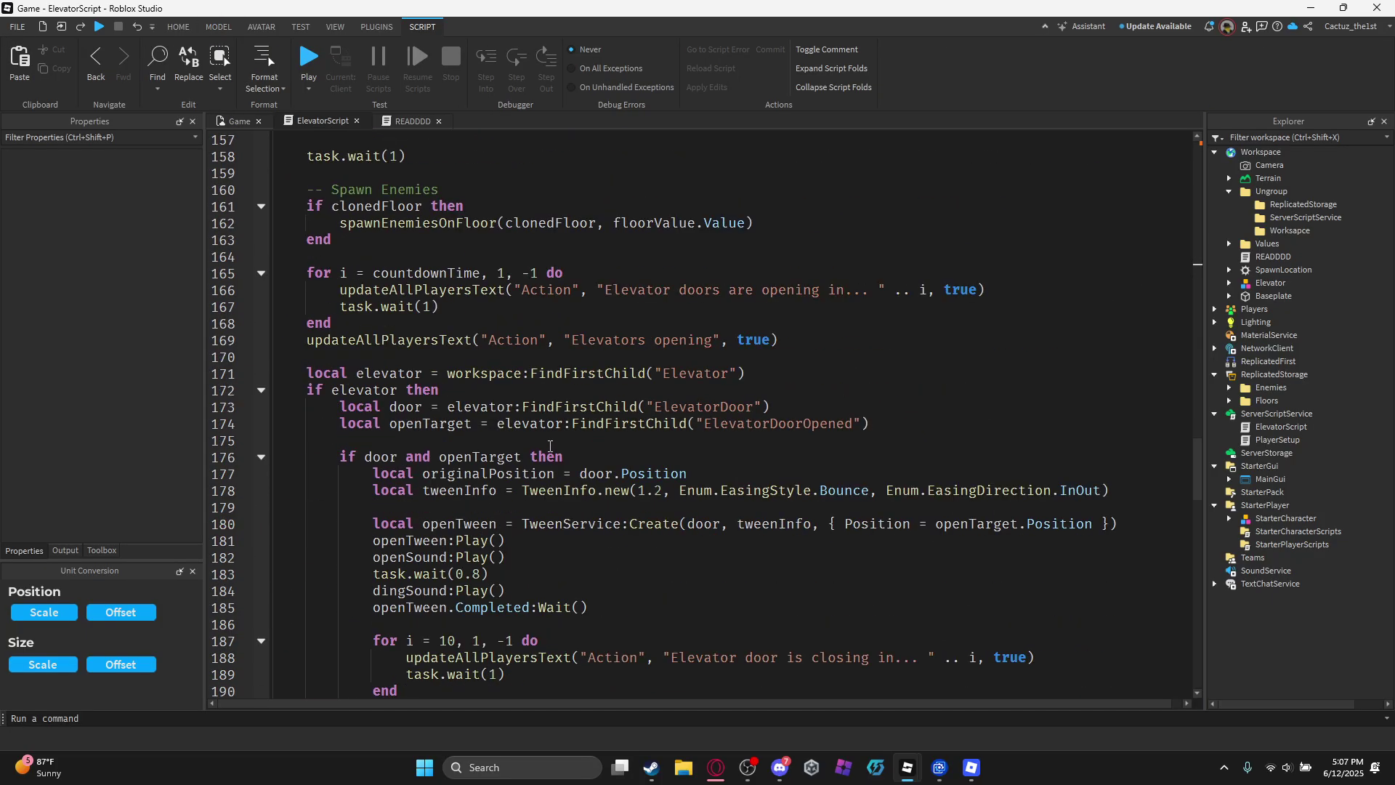
{"action": "scroll", "coordinate": [502, 441], "scroll_direction": "down", "scroll_amount": 20}
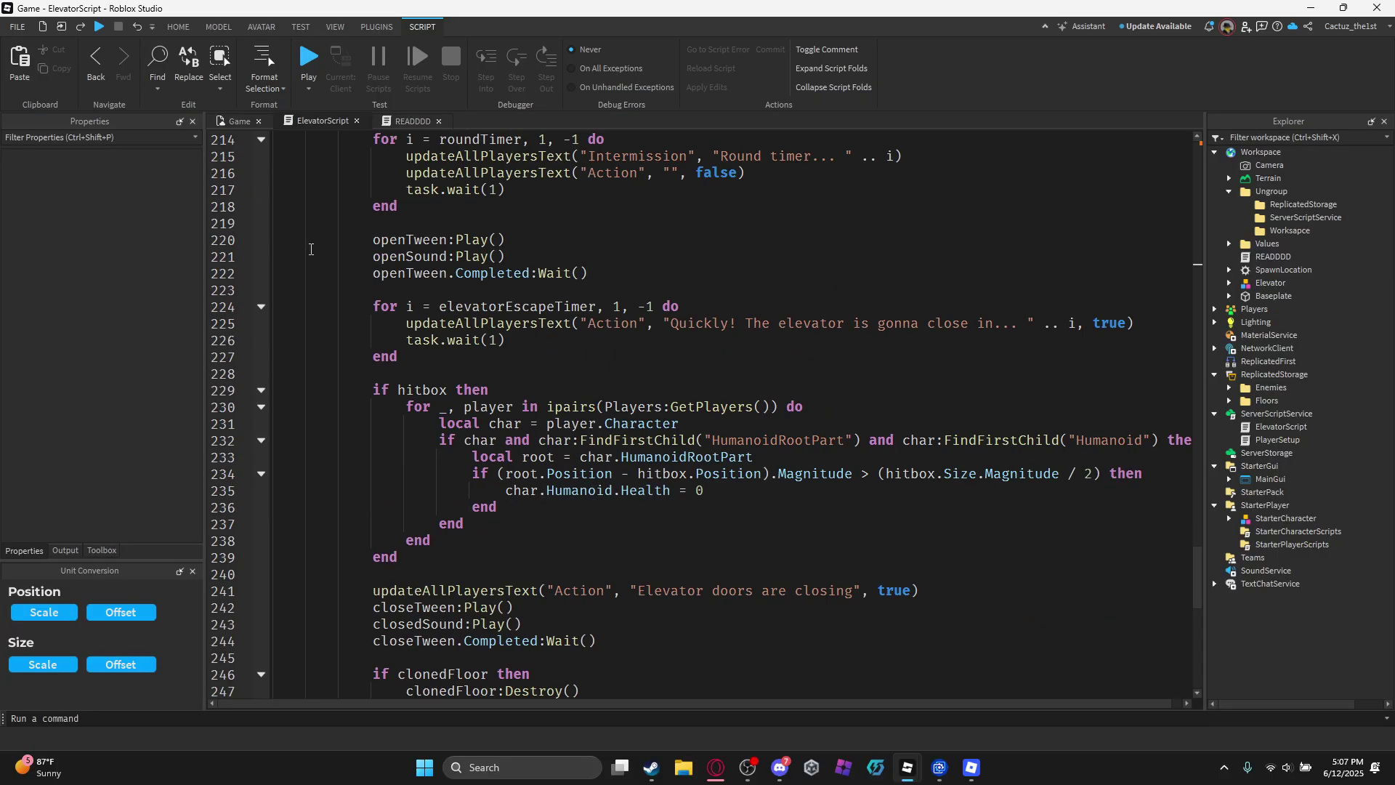
Start a Run simulation of the game from the Game view and expand Workspace in the Explorer.
{"action": "left_click", "coordinate": [240, 121]}
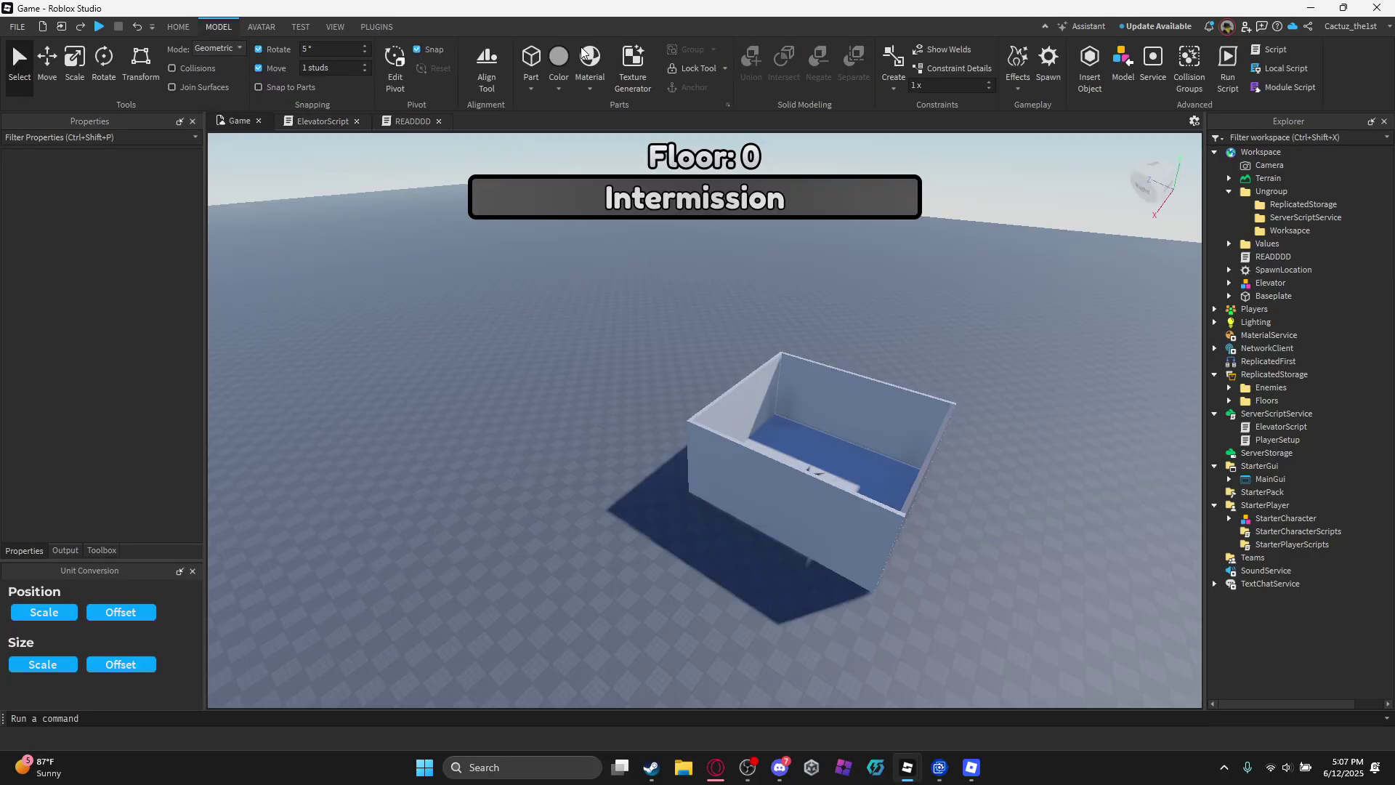
{"action": "left_click", "coordinate": [180, 27]}
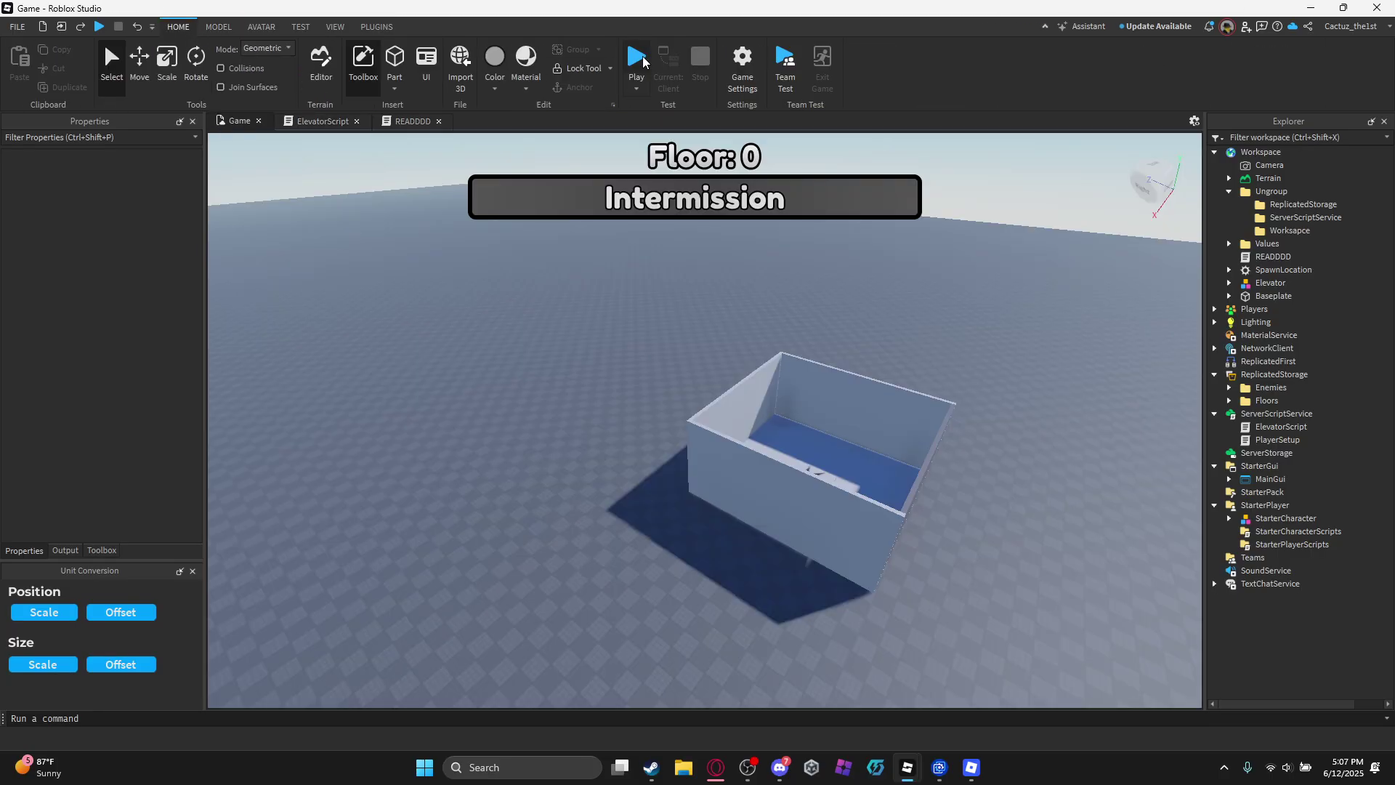
{"action": "left_click", "coordinate": [649, 136]}
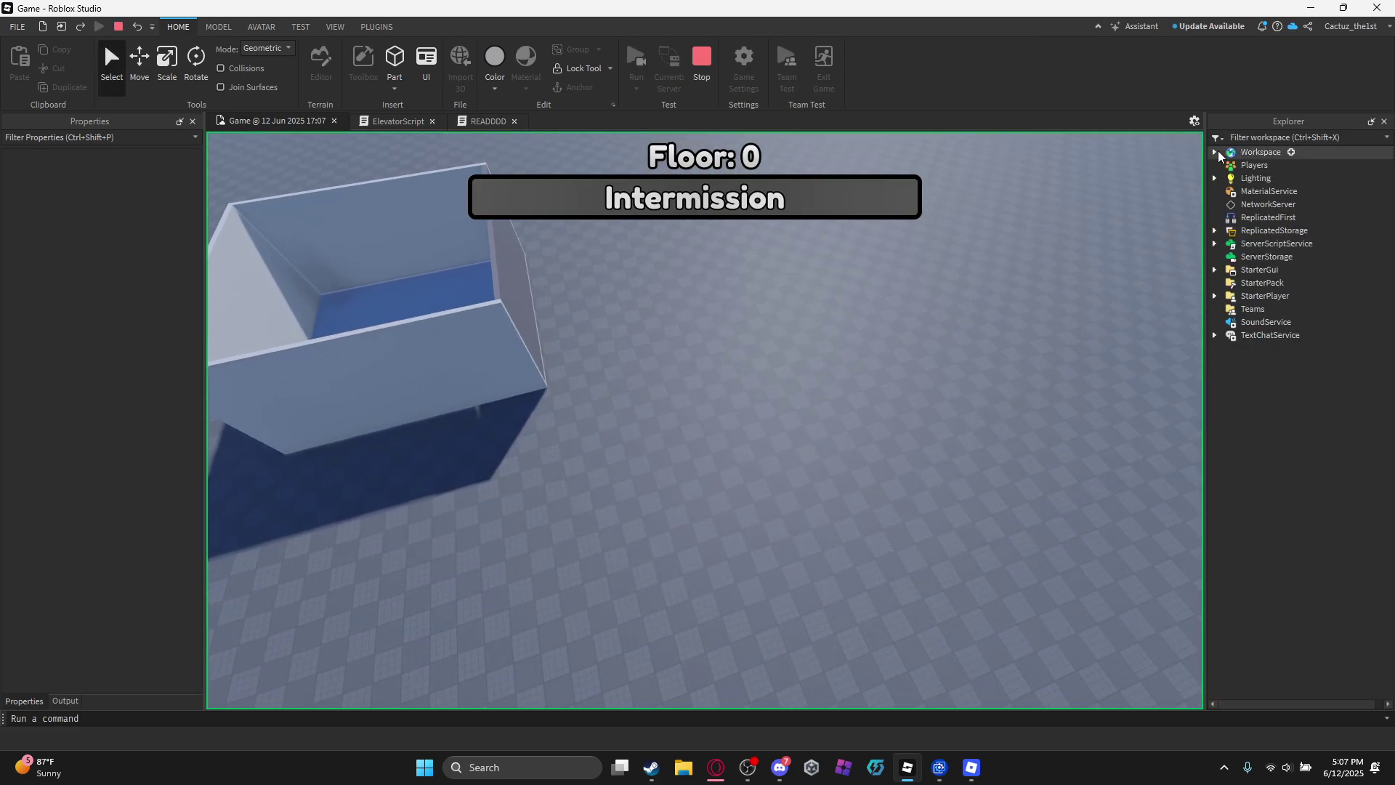
{"action": "left_click", "coordinate": [1215, 152]}
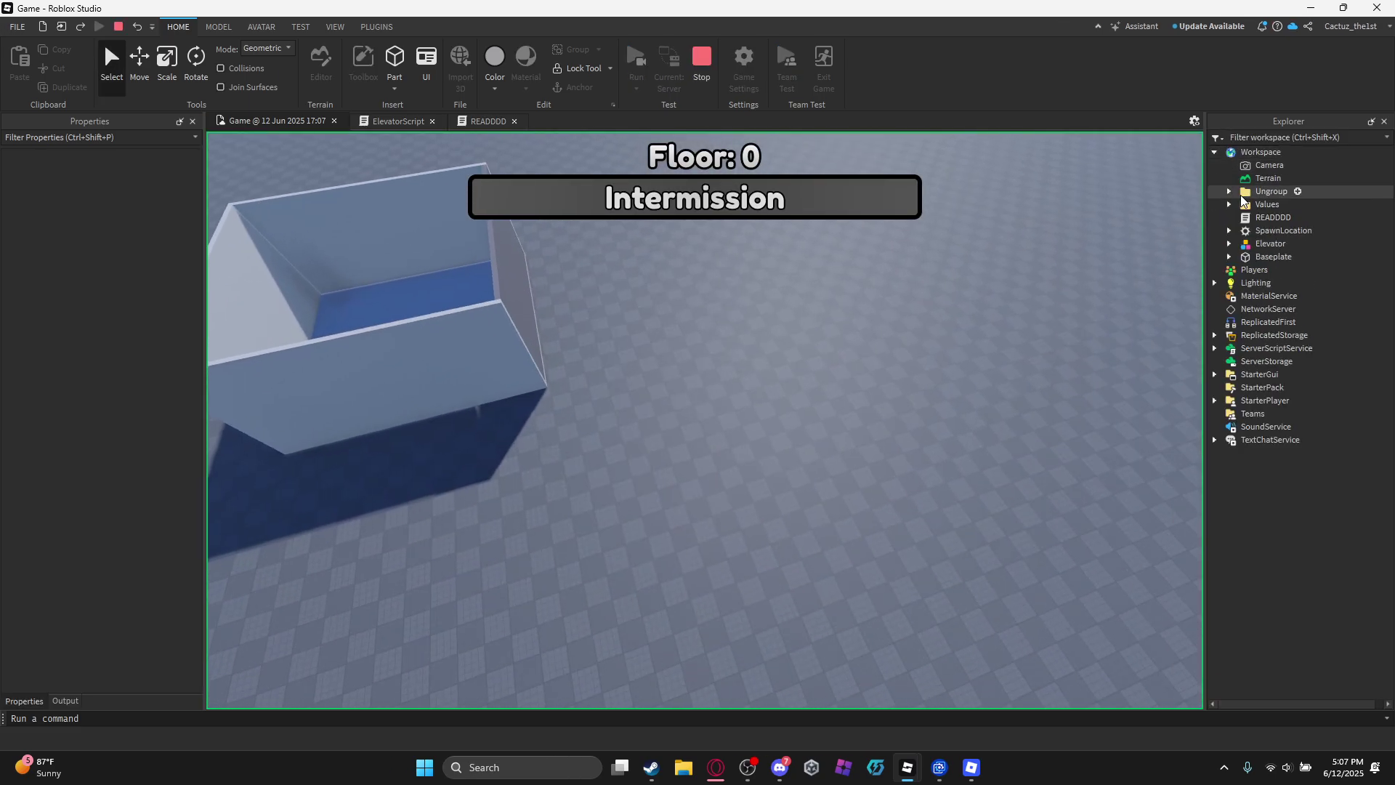
{"action": "left_click", "coordinate": [1228, 192]}
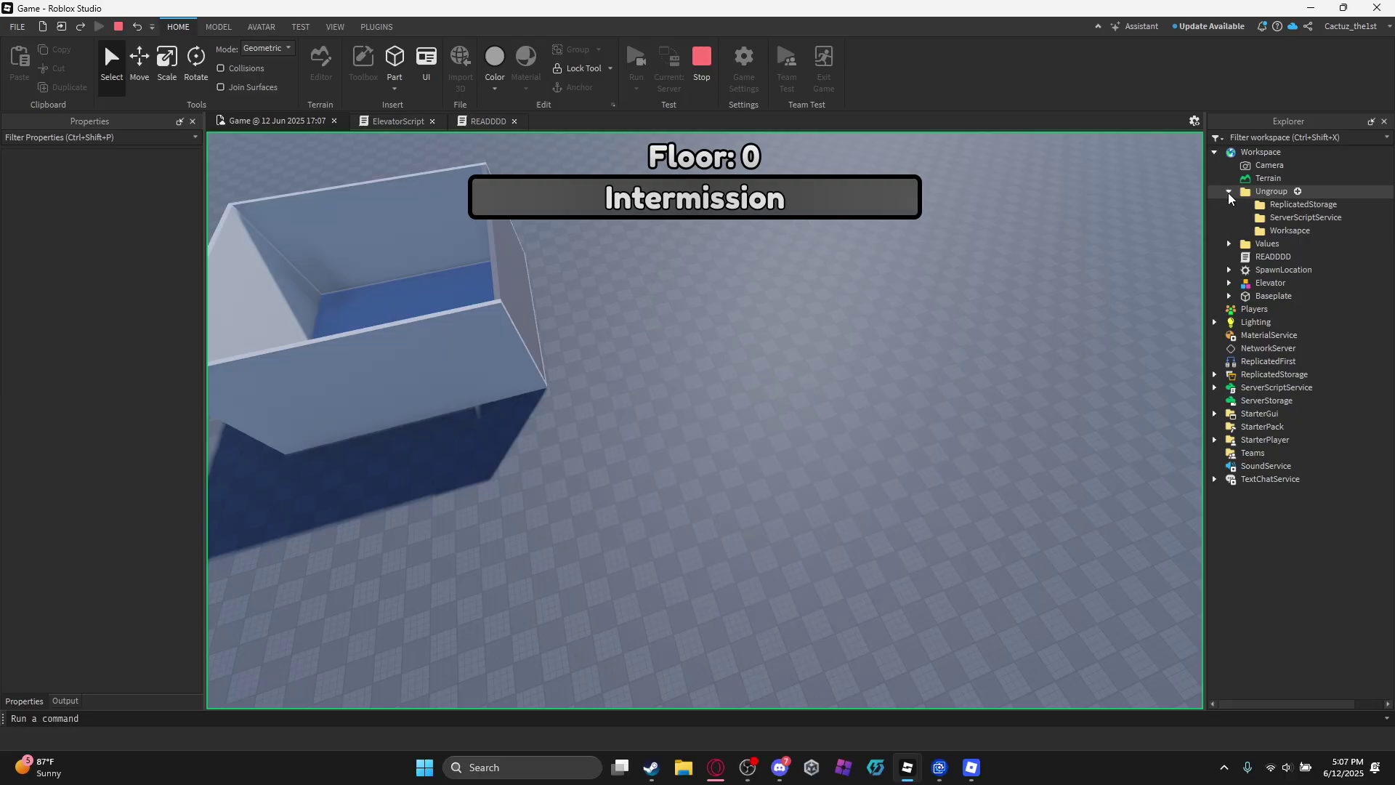
{"action": "left_click", "coordinate": [1228, 192]}
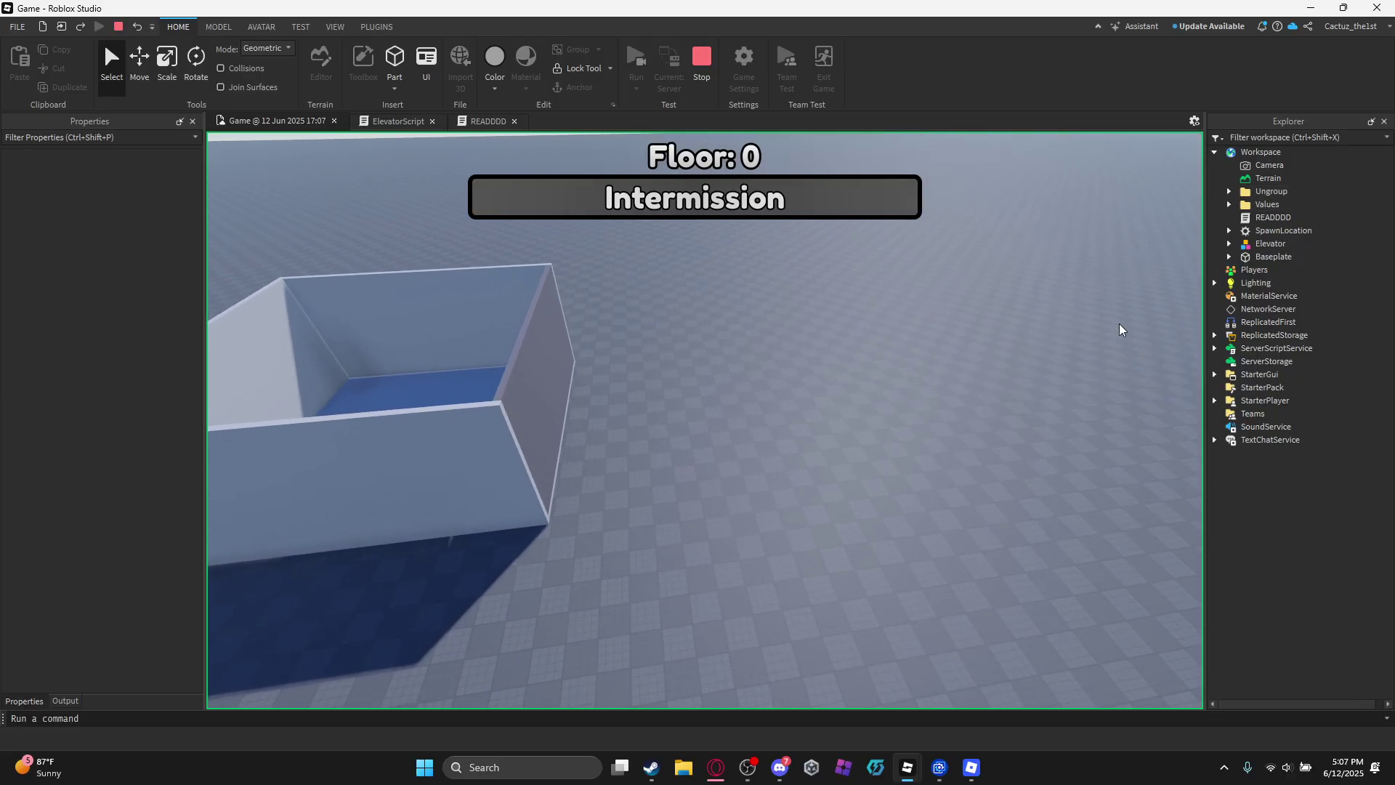
Check the Elevator's contents in Workspace and select the Floor value in the Values folder to monitor it during the simulation.
{"action": "left_click", "coordinate": [1231, 245]}
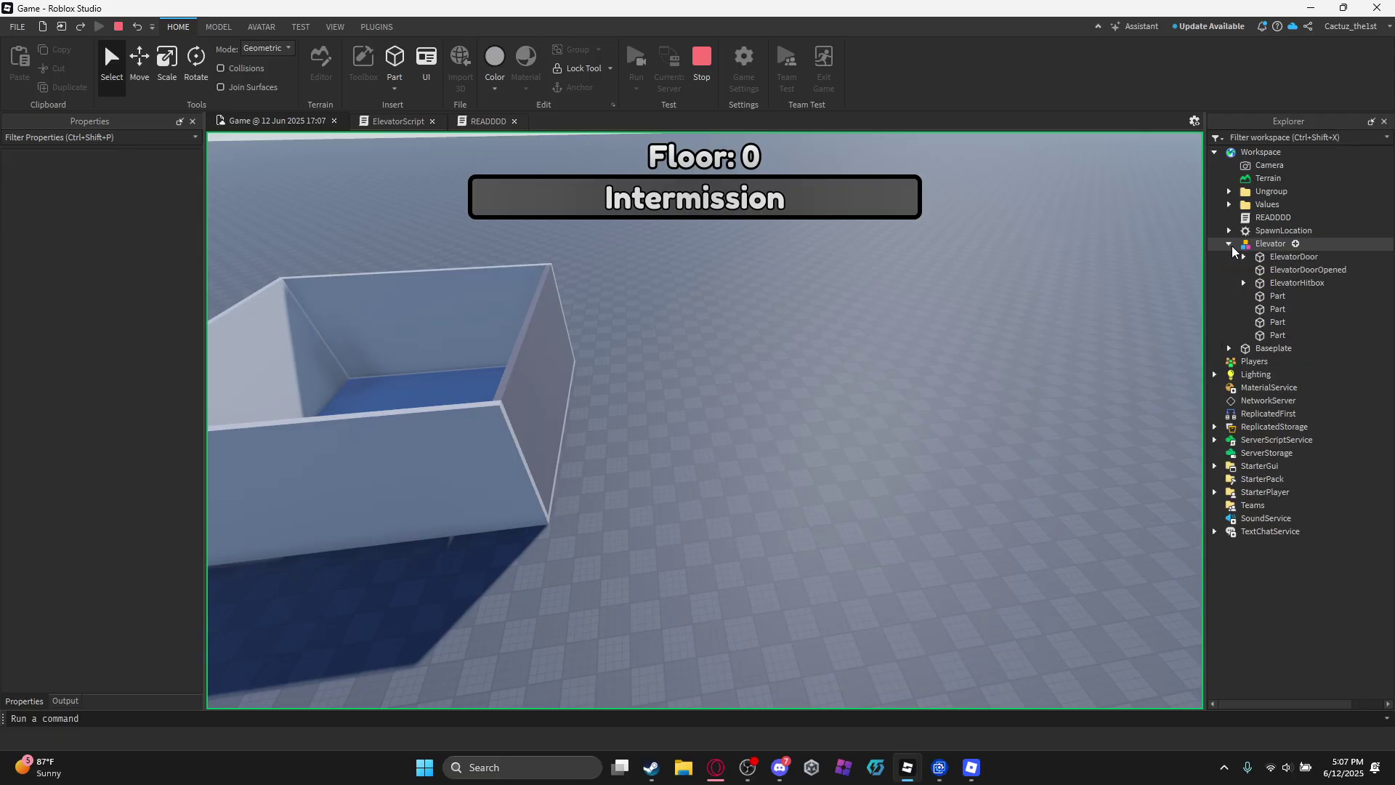
{"action": "left_click", "coordinate": [1231, 245]}
{"action": "left_click", "coordinate": [1230, 194]}
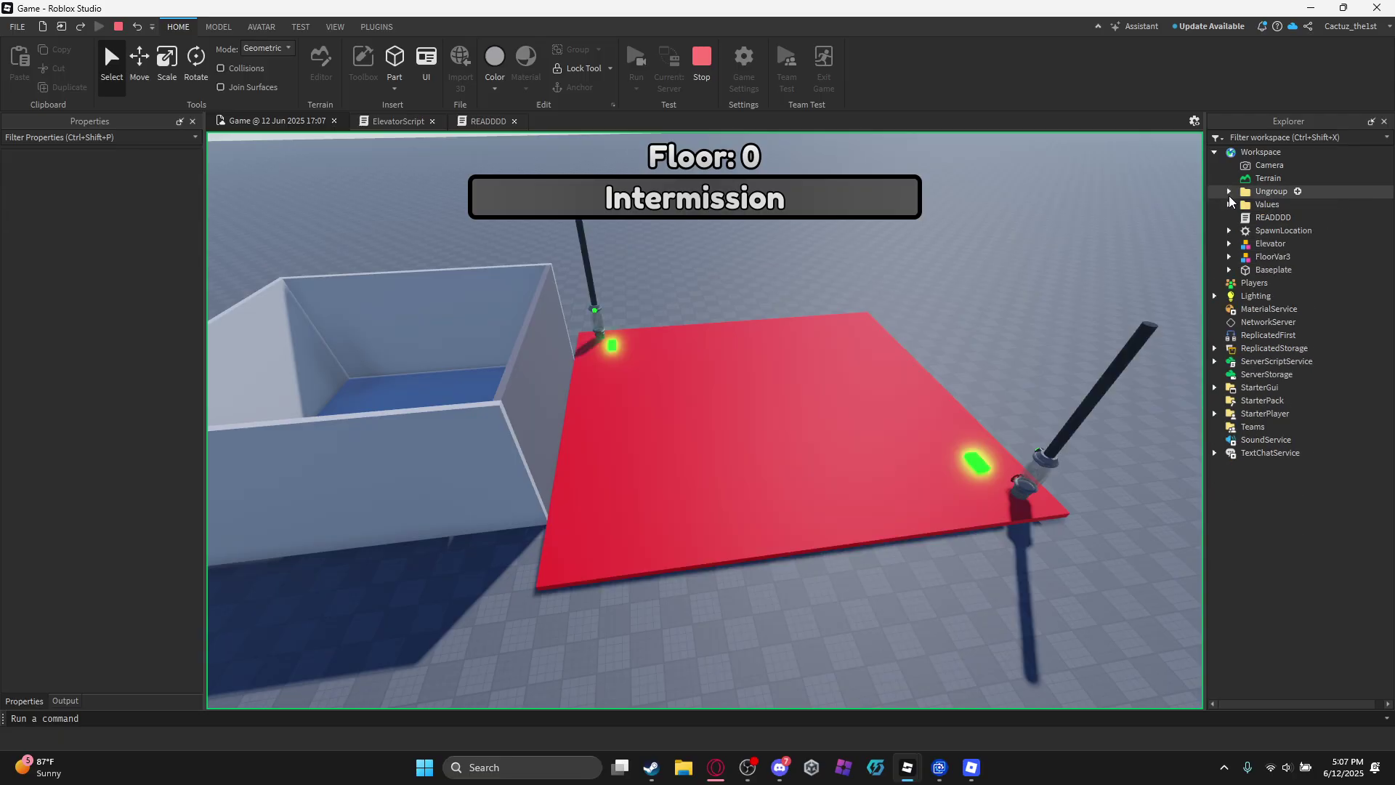
{"action": "left_click", "coordinate": [1229, 192]}
{"action": "left_click", "coordinate": [1229, 204]}
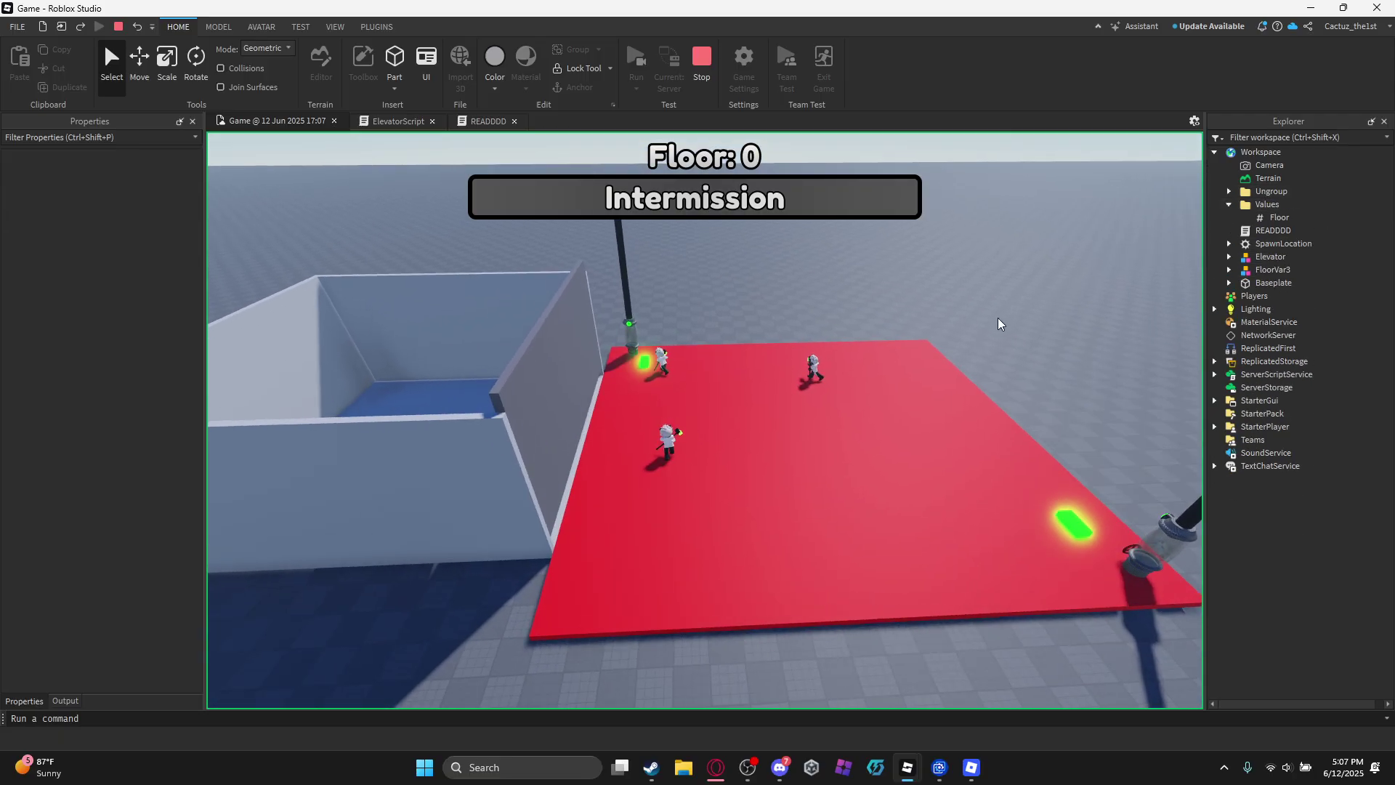
{"action": "left_click", "coordinate": [1279, 217]}
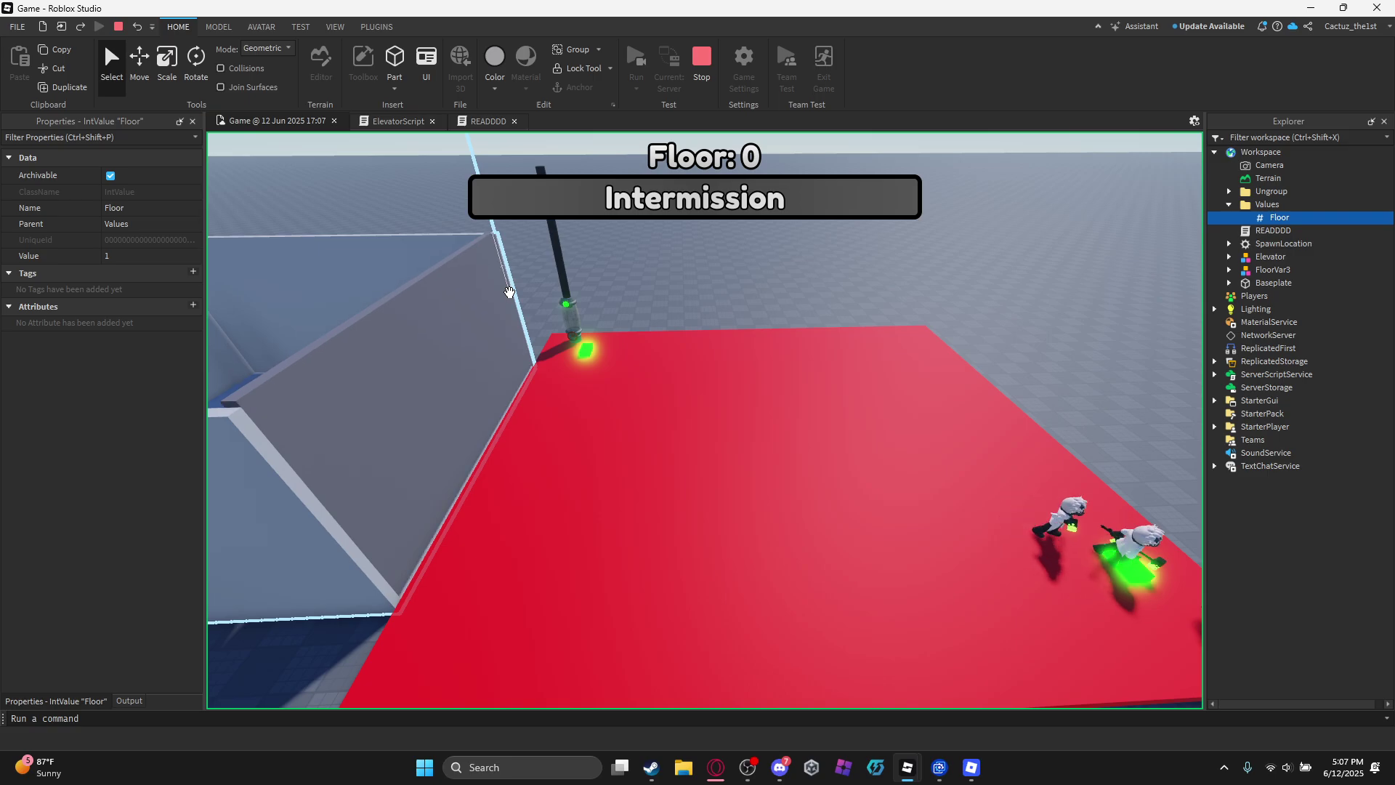
Examine the enemies moving across the red floor and the area next to the elevator in the running simulation.
{"action": "right_click_drag", "start_coordinate": [720, 305], "coordinate": [723, 308]}
{"action": "key", "text": "d"}
{"action": "key", "text": "w"}
{"action": "right_click_drag", "start_coordinate": [978, 465], "coordinate": [996, 463]}
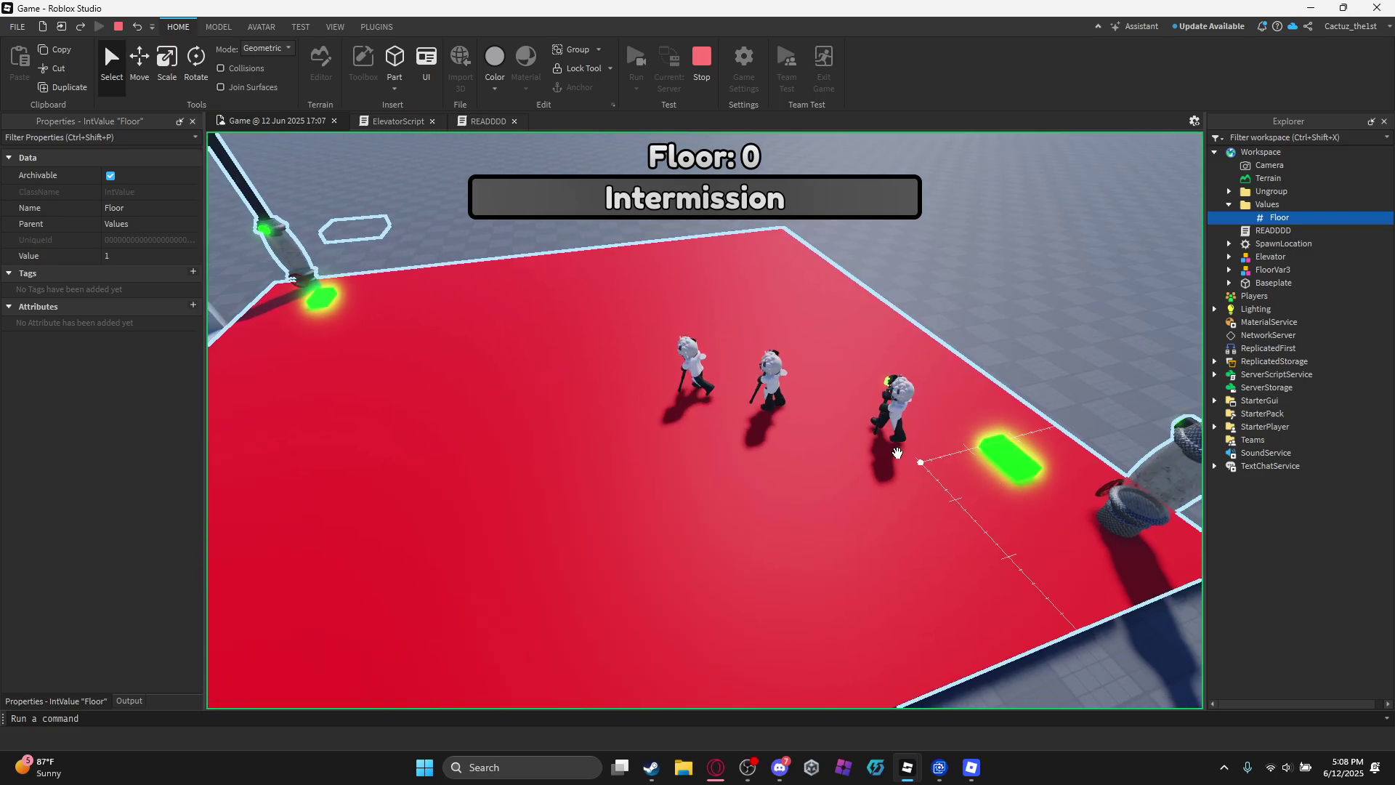
{"action": "key", "text": "a"}
{"action": "key", "text": "s"}
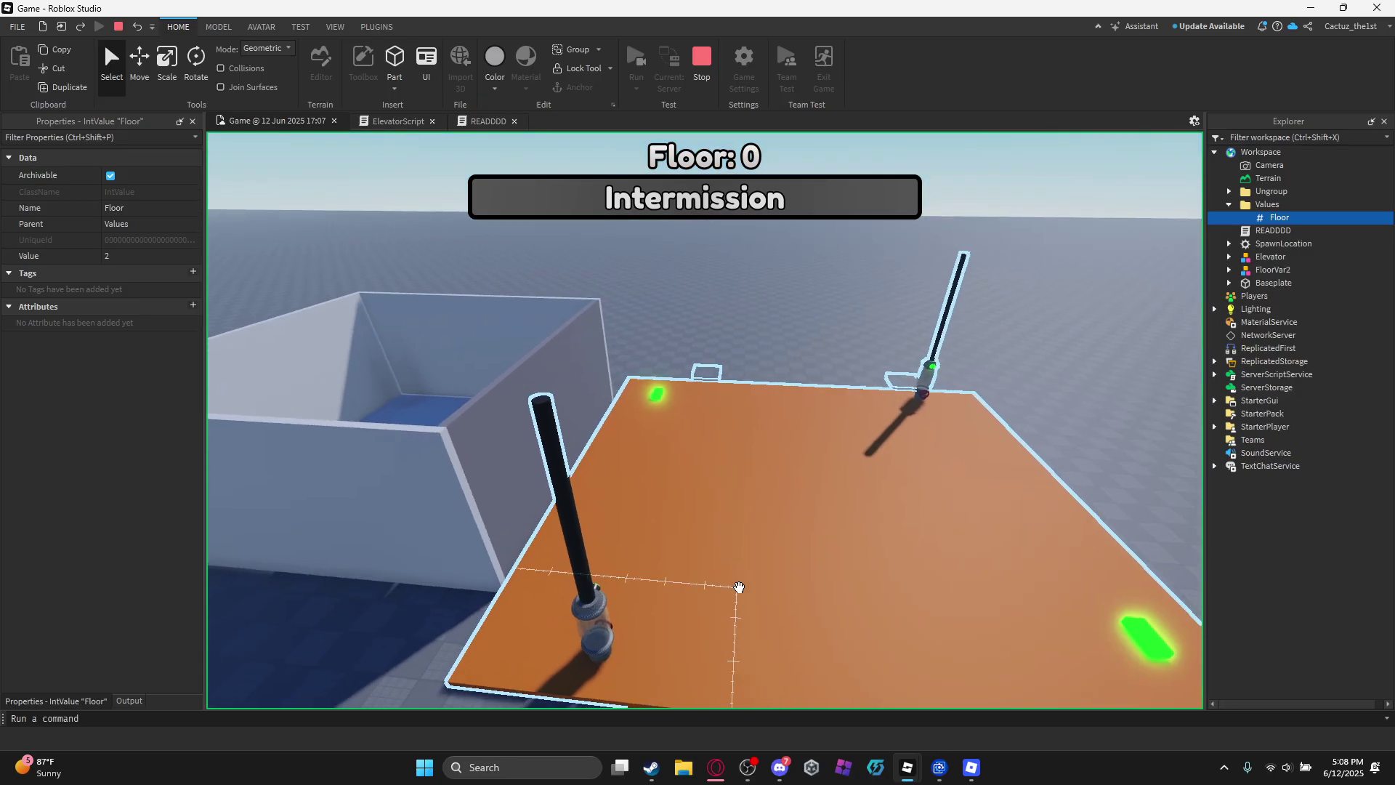
Watch the enemies on the orange floor from several angles and follow the Floor value as the rounds progress.
{"action": "key", "text": "w"}
{"action": "right_click_drag", "start_coordinate": [739, 587], "coordinate": [738, 587]}
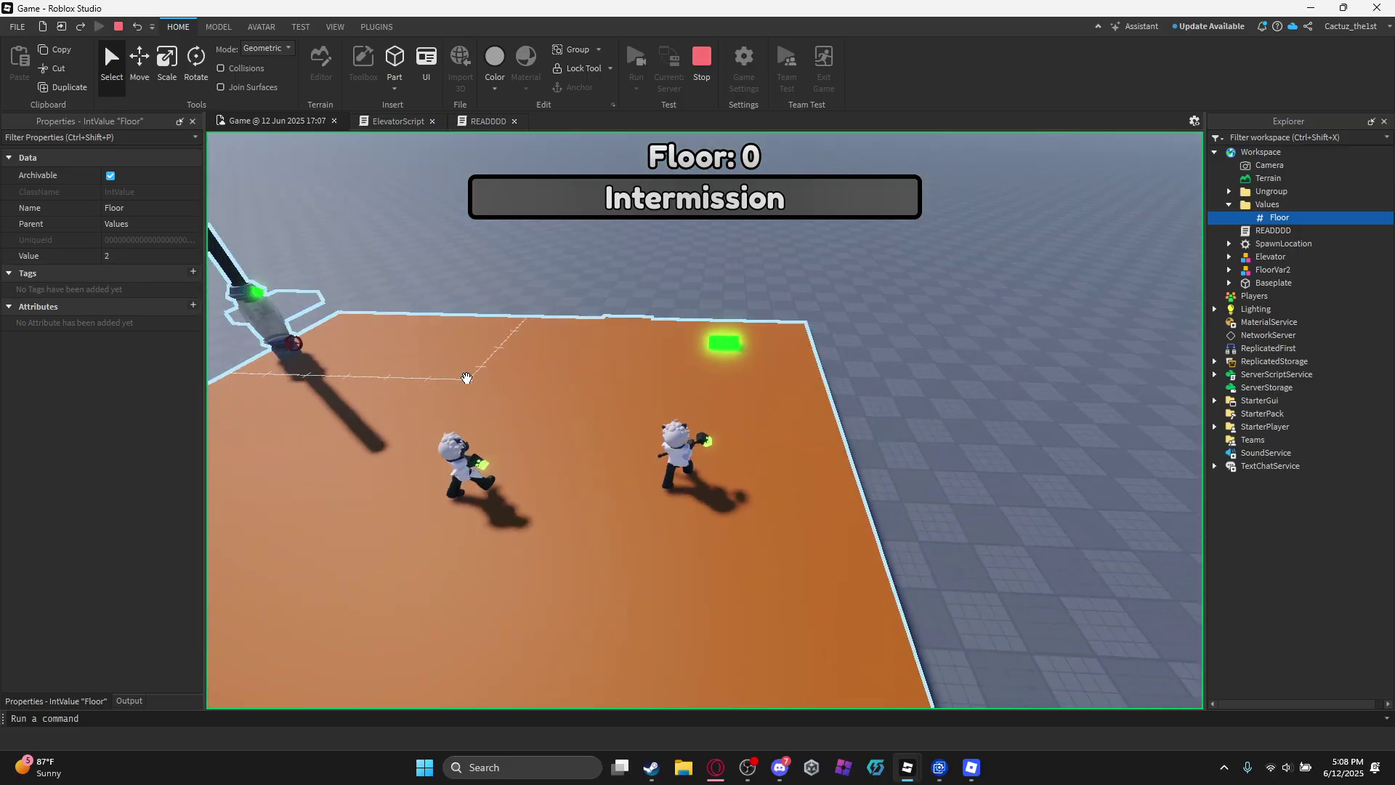
{"action": "key", "text": "s"}
{"action": "key", "text": "w"}
{"action": "right_click_drag", "start_coordinate": [660, 395], "coordinate": [658, 395]}
{"action": "key", "text": "d"}
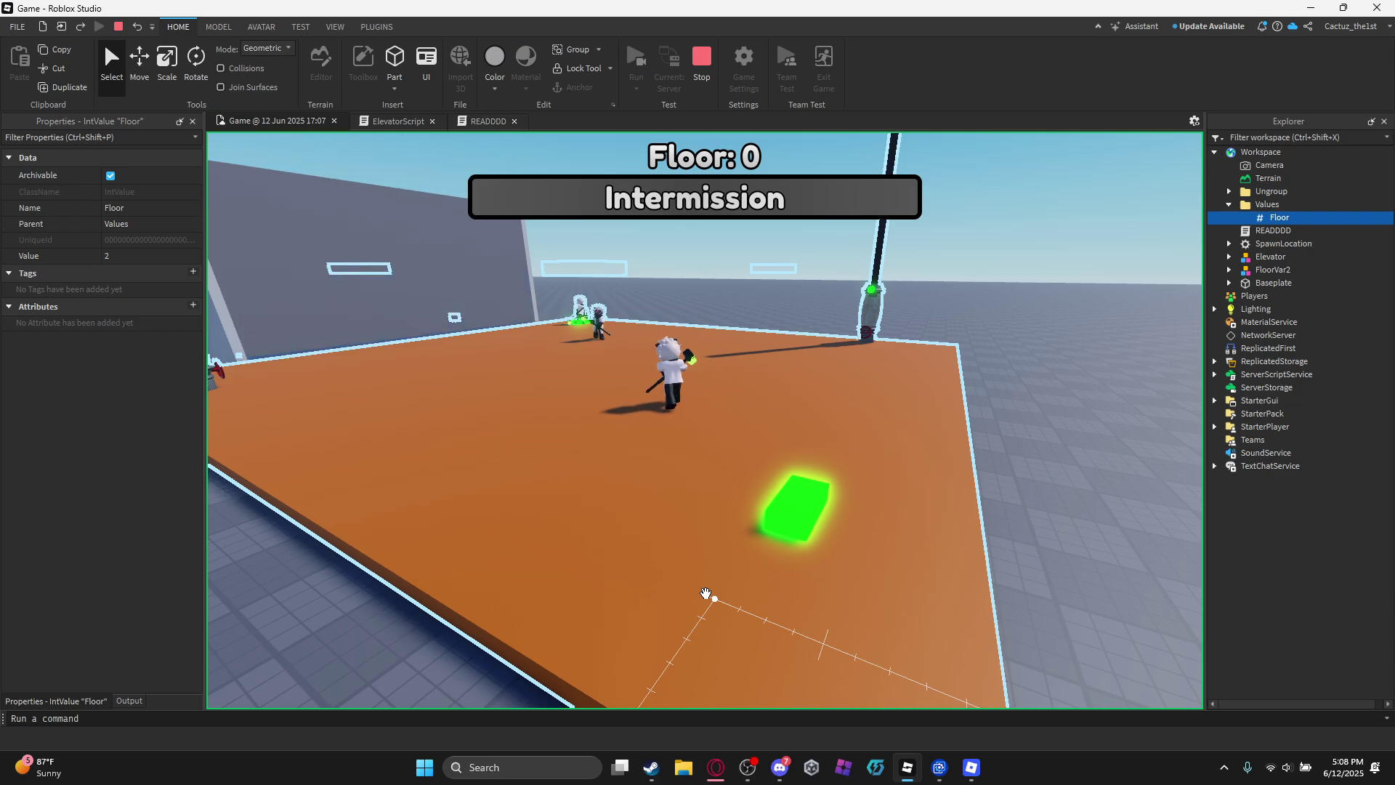
{"action": "right_click_drag", "start_coordinate": [763, 550], "coordinate": [756, 554]}
{"action": "key", "text": "w"}
{"action": "key", "text": "a"}
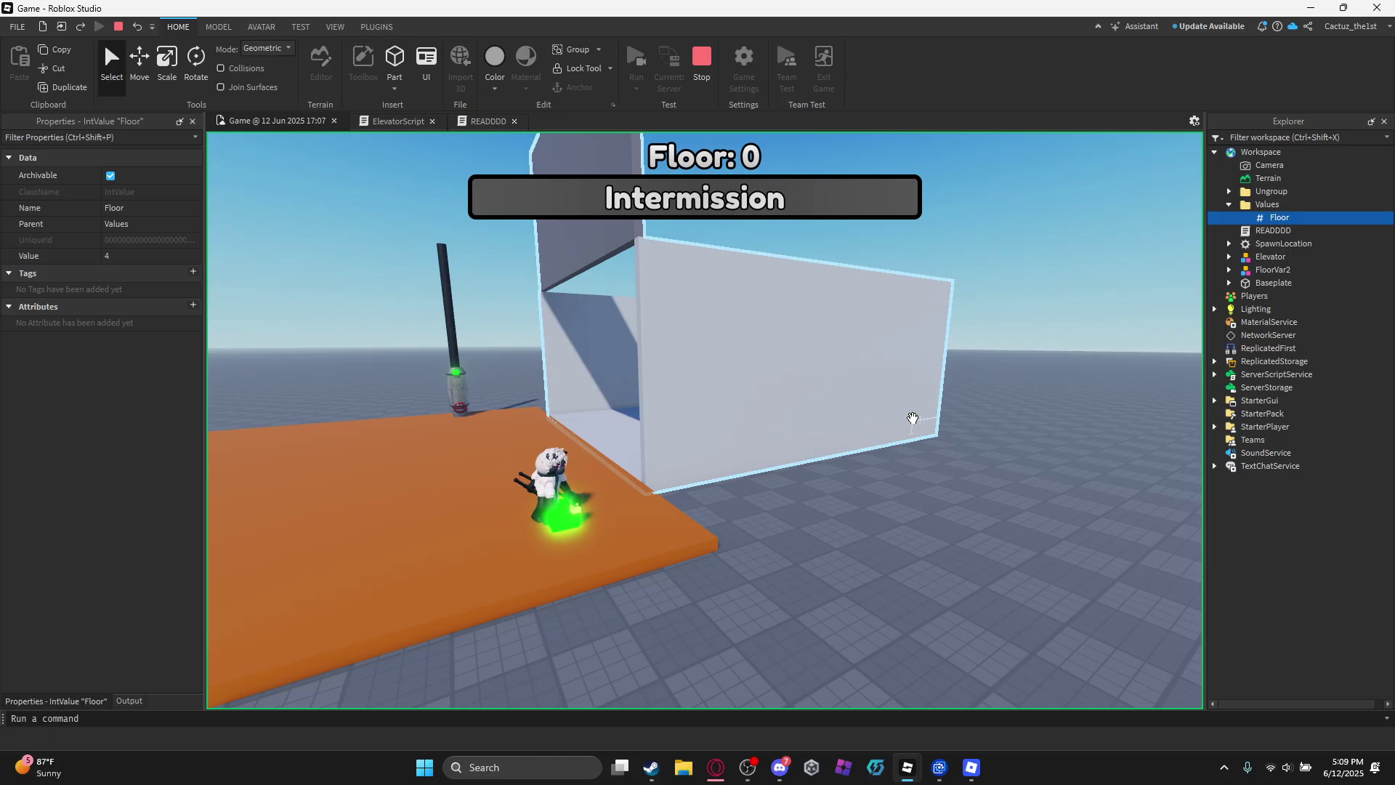
Observe the elevator door's movement and the enemies on the orange floor from a wider view.
{"action": "scroll", "coordinate": [913, 418], "scroll_direction": "down", "scroll_amount": 4}
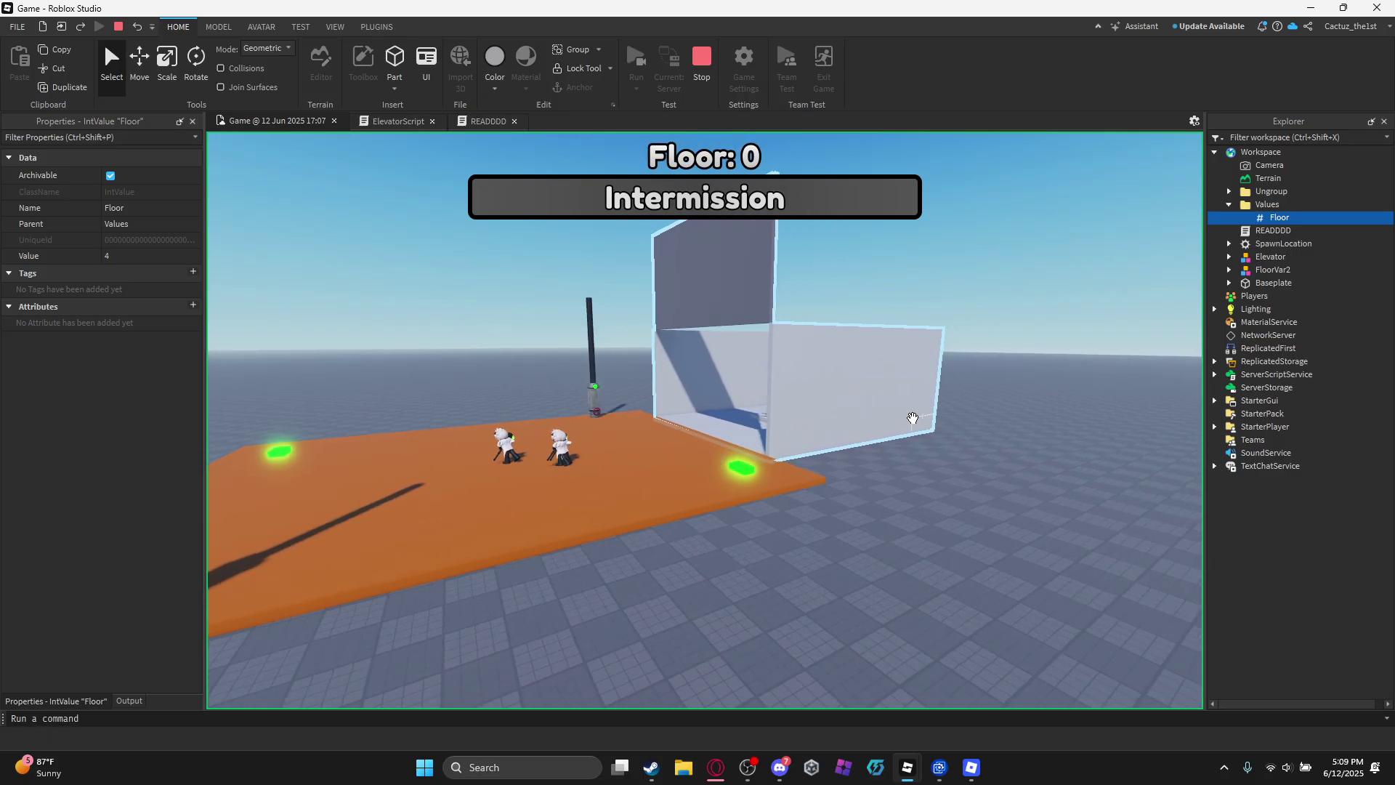
{"action": "key", "text": "w"}
{"action": "key", "text": "a"}
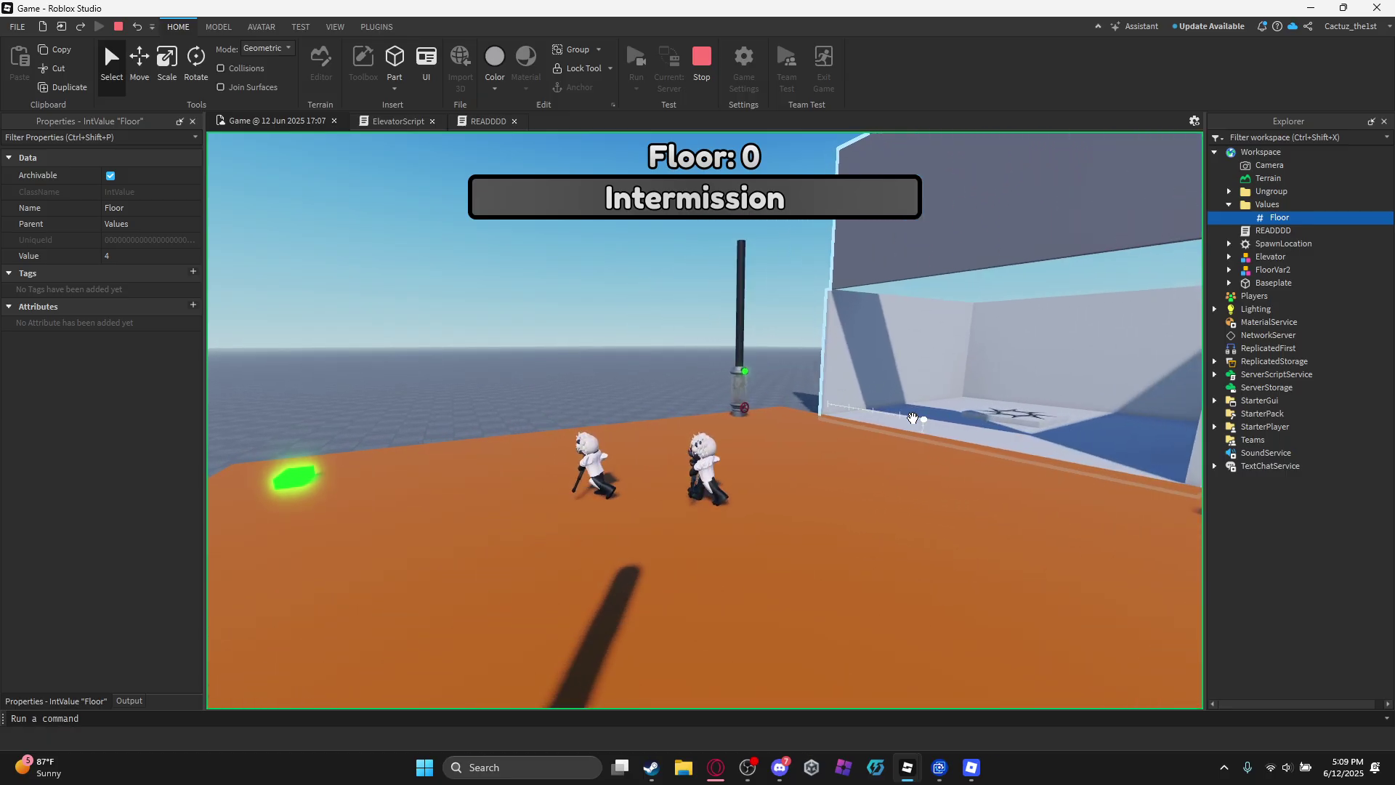
{"action": "key", "text": "d"}
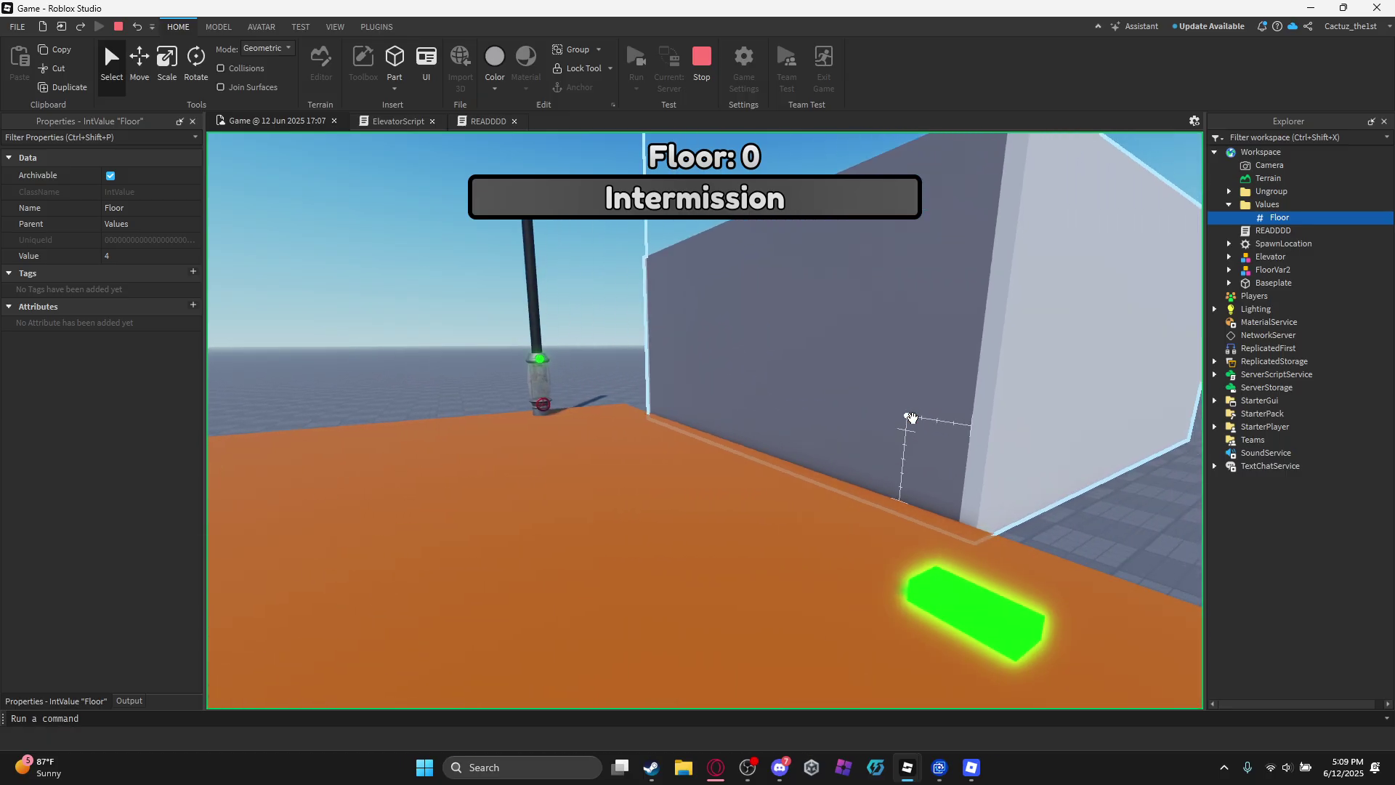
{"action": "key", "text": "s"}
{"action": "key", "text": "a"}
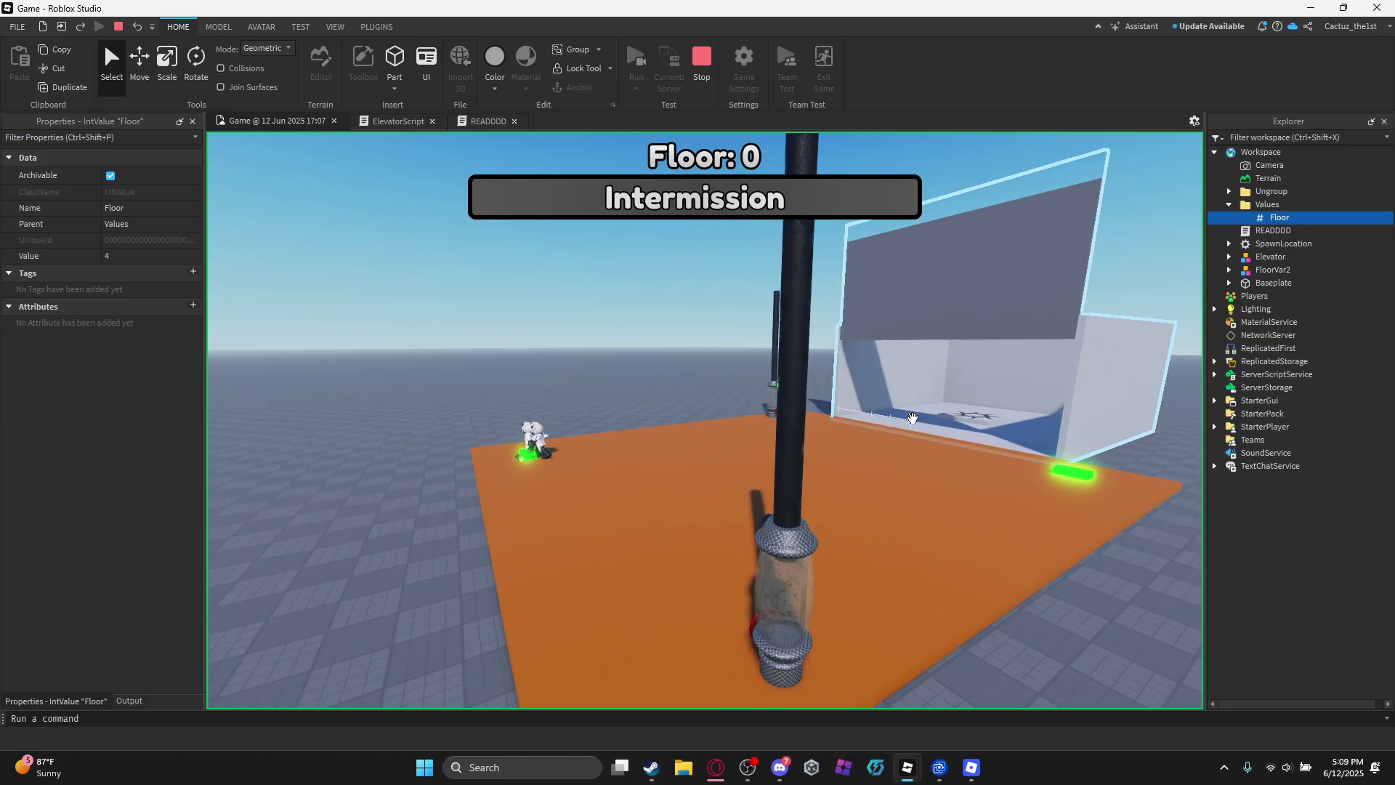
{"action": "key", "text": "d"}
{"action": "key", "text": "d"}
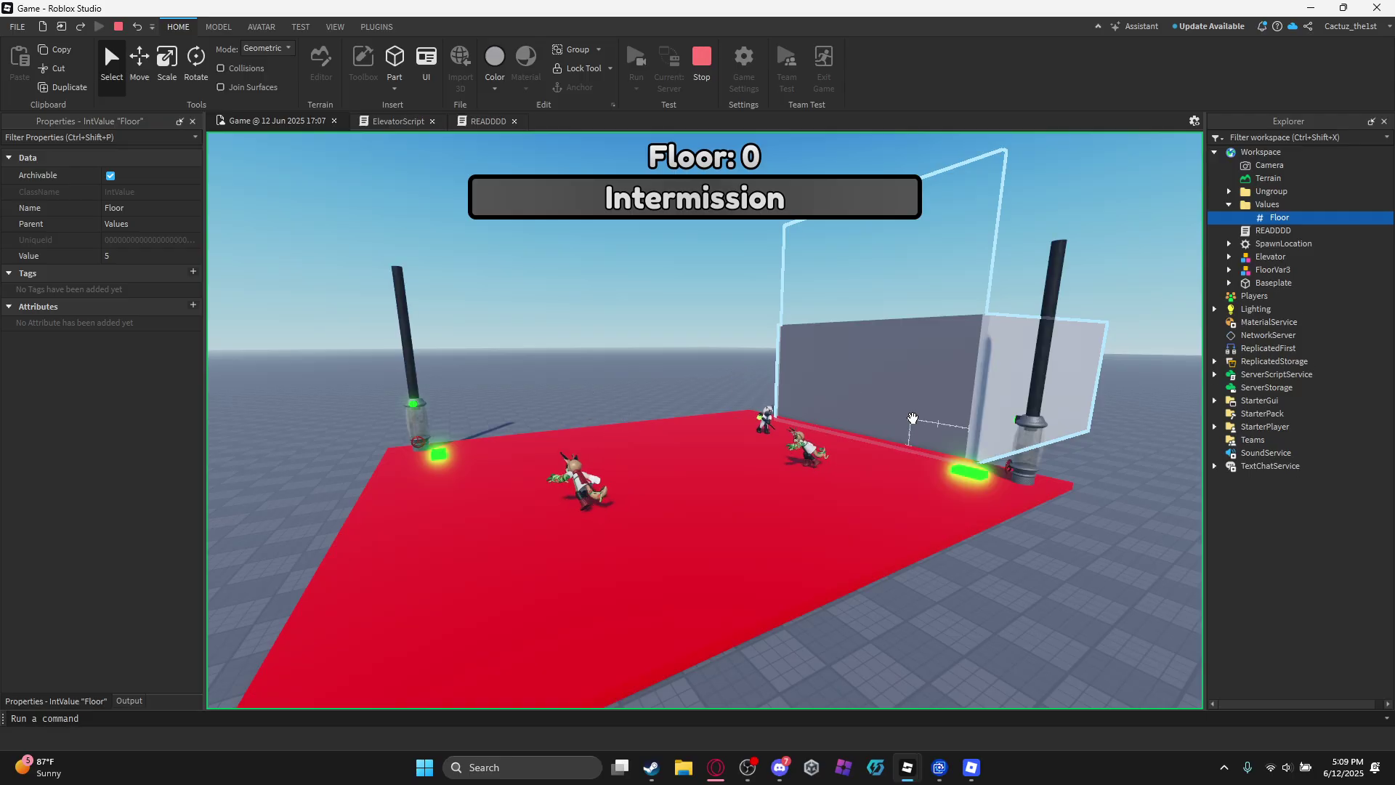
Inspect the enemy types on the next red floor up close and stop the simulation.
{"action": "key", "text": "w"}
{"action": "right_click_drag", "start_coordinate": [913, 419], "coordinate": [865, 460]}
{"action": "key", "text": "w"}
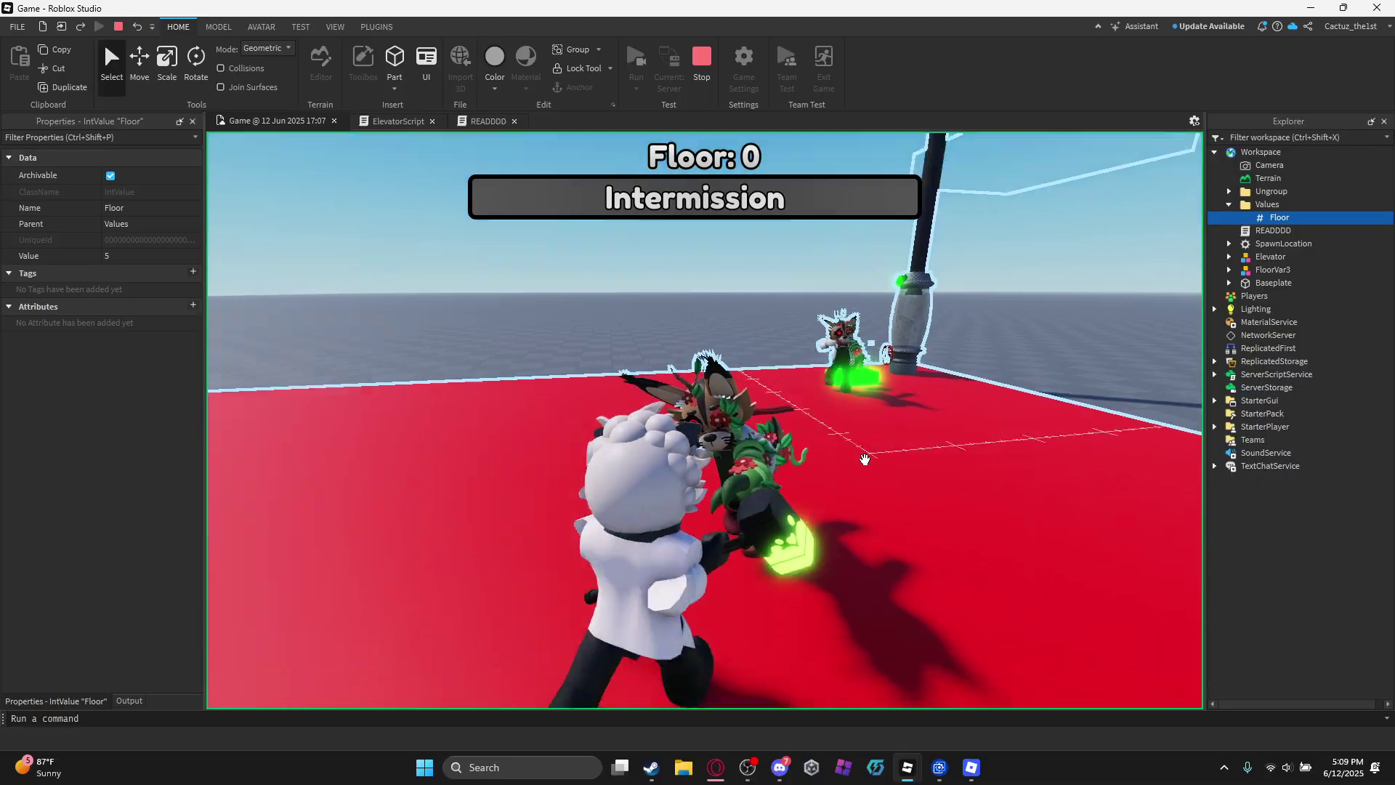
{"action": "scroll", "coordinate": [865, 460], "scroll_direction": "down", "scroll_amount": 5}
{"action": "left_click", "coordinate": [699, 64]}
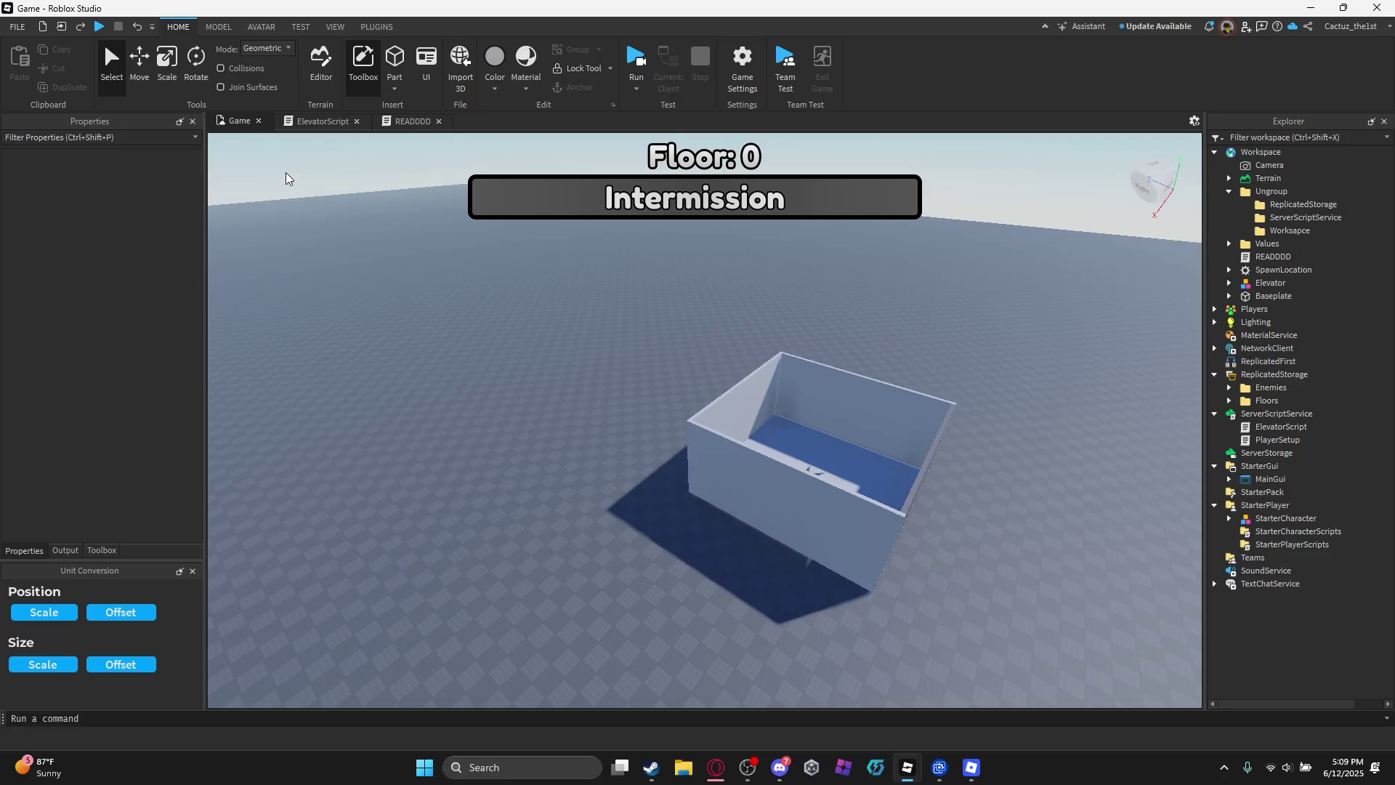
Set countdownTime to 5 at the start of ElevatorScript.
{"action": "left_click", "coordinate": [324, 122]}
{"action": "scroll", "coordinate": [511, 342], "scroll_direction": "up", "scroll_amount": 10}
{"action": "scroll", "coordinate": [548, 338], "scroll_direction": "up", "scroll_amount": 8}
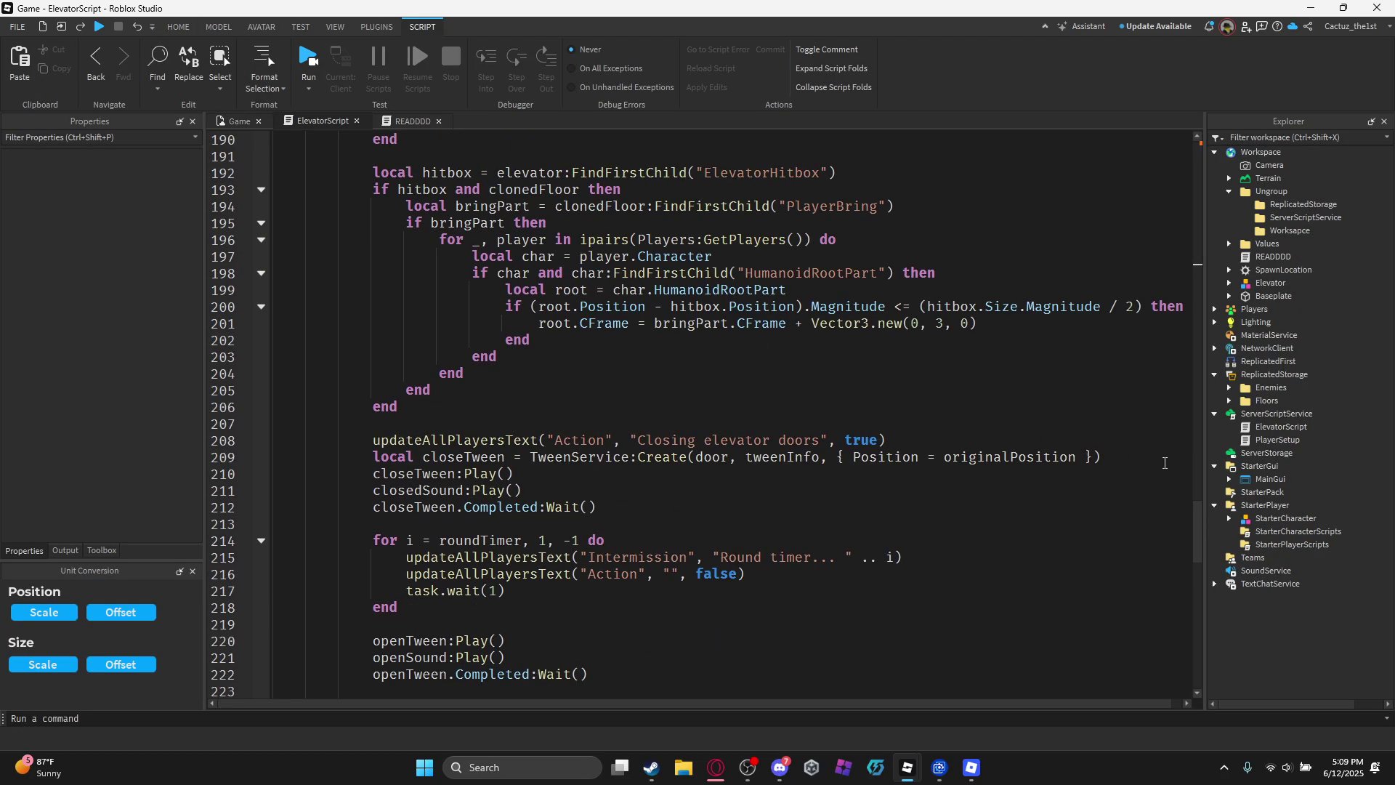
{"action": "left_click_drag", "start_coordinate": [1200, 530], "coordinate": [1228, 134]}
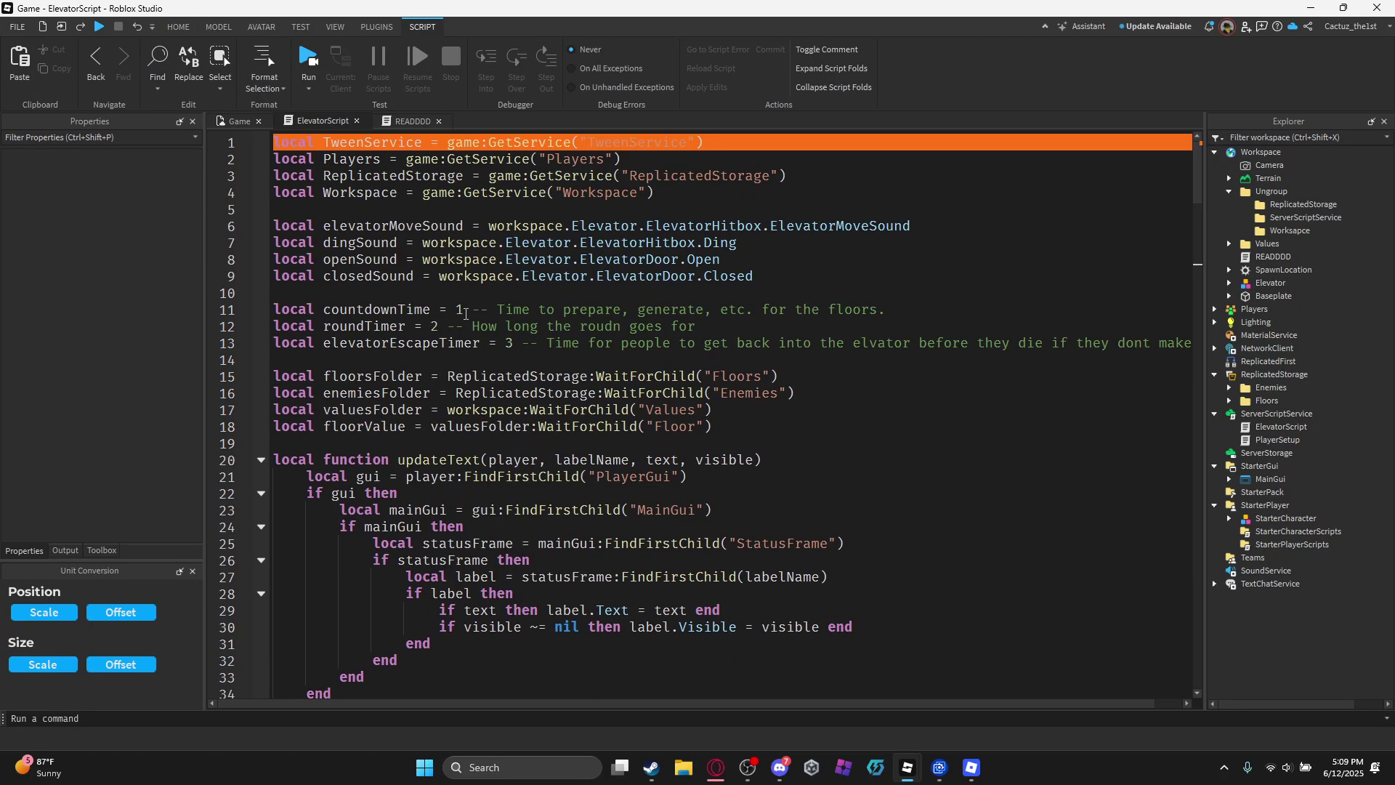
{"action": "double_click", "coordinate": [460, 310]}
{"action": "type", "text": "5"}
Set roundTimer to 30 in ElevatorScript.
{"action": "left_click_drag", "start_coordinate": [757, 277], "coordinate": [688, 277]}
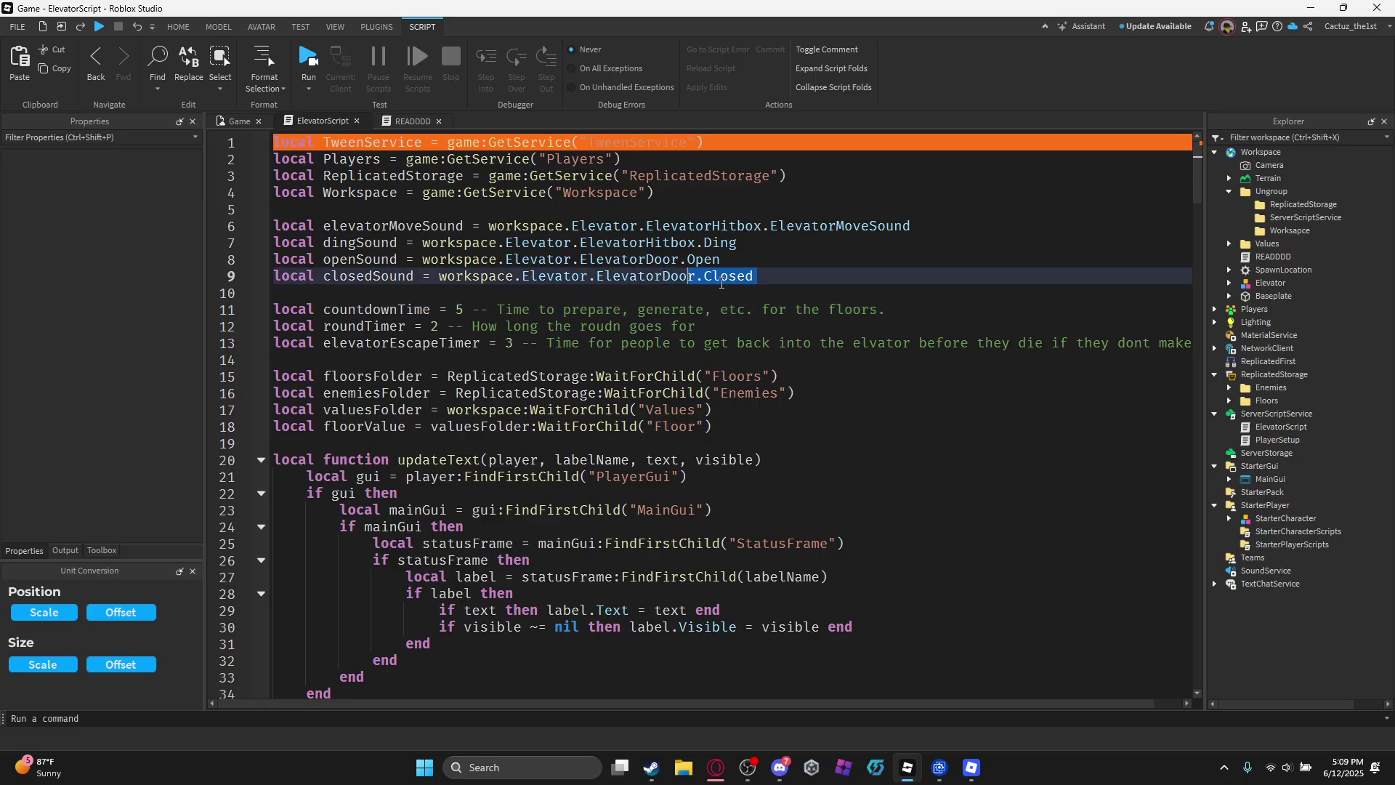
{"action": "left_click_drag", "start_coordinate": [596, 309], "coordinate": [712, 309]}
{"action": "left_click", "coordinate": [498, 342]}
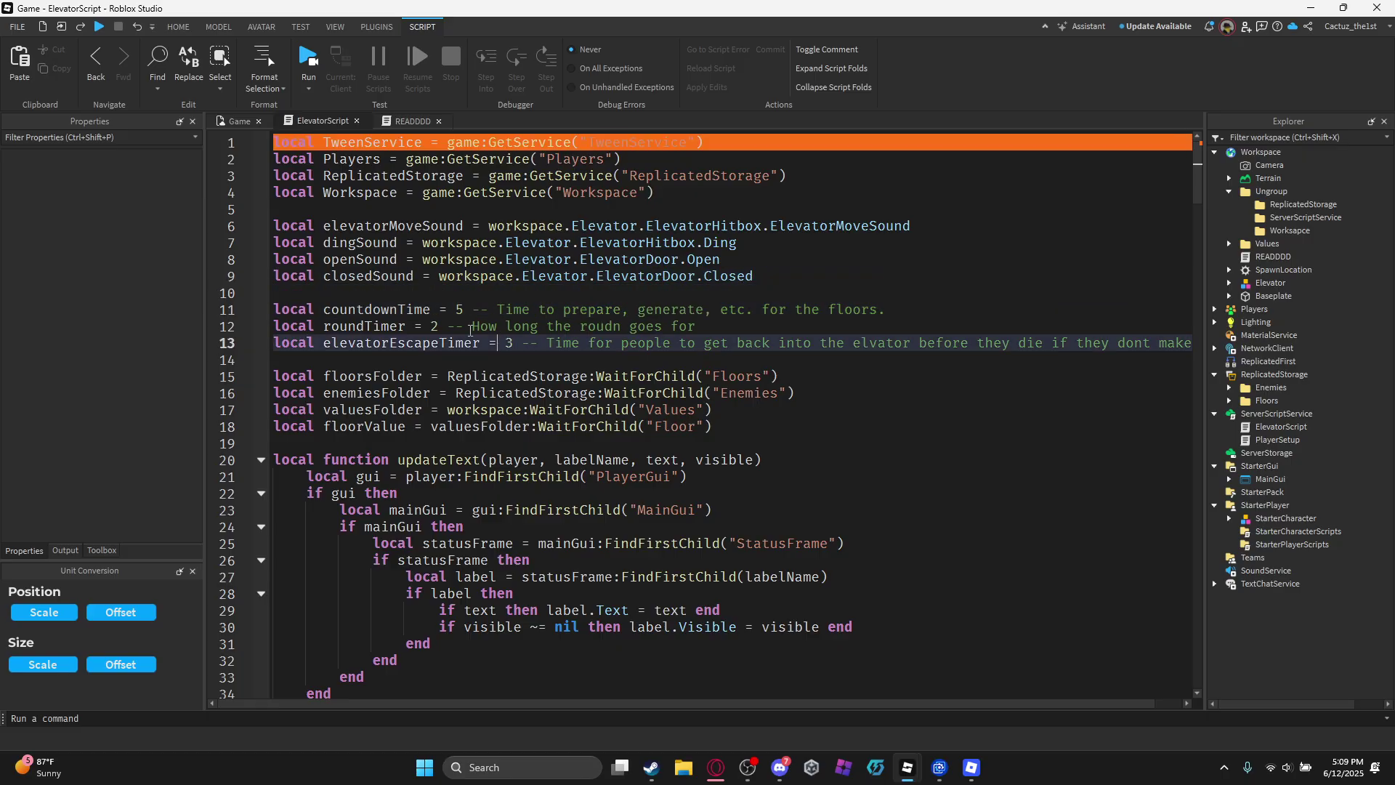
{"action": "double_click", "coordinate": [434, 327]}
{"action": "type", "text": "30"}
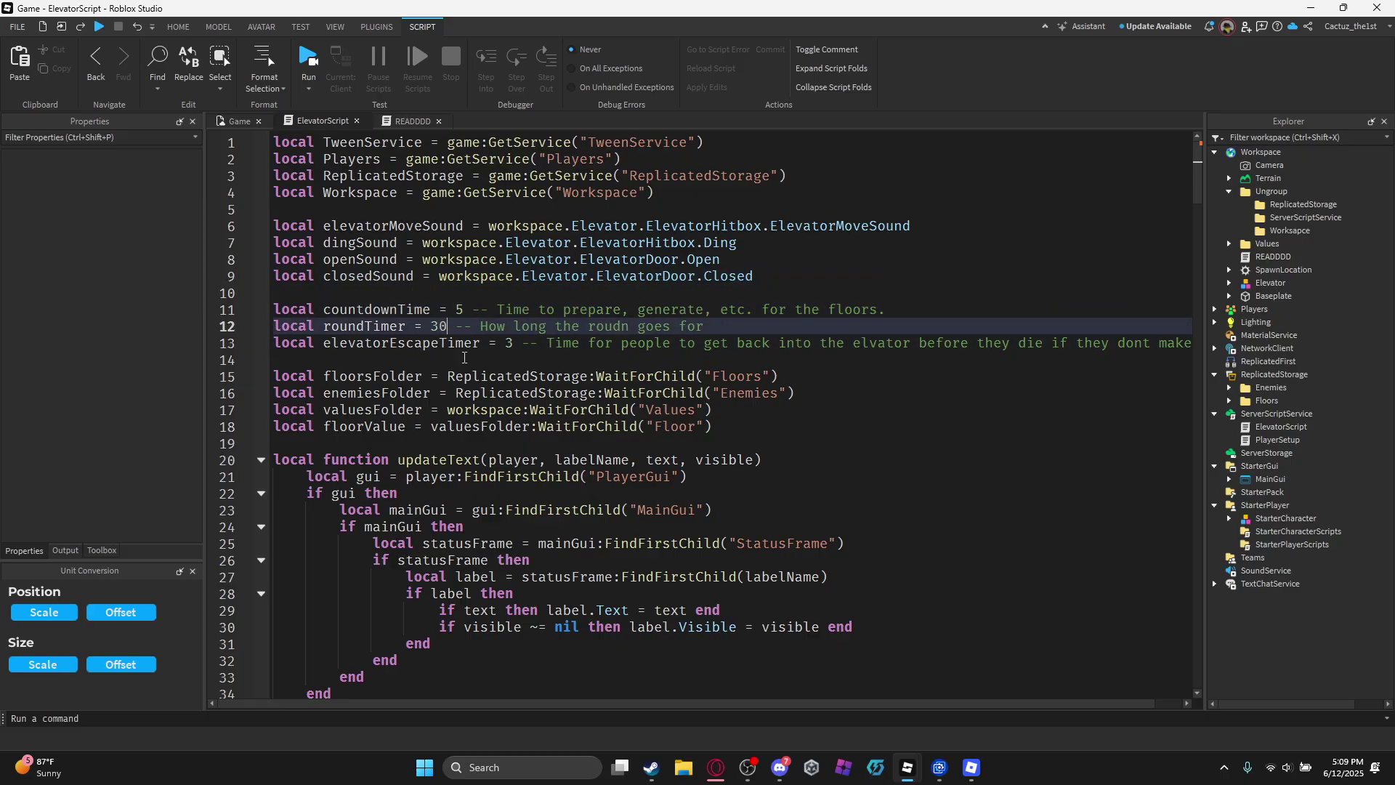
{"action": "left_click", "coordinate": [513, 343]}
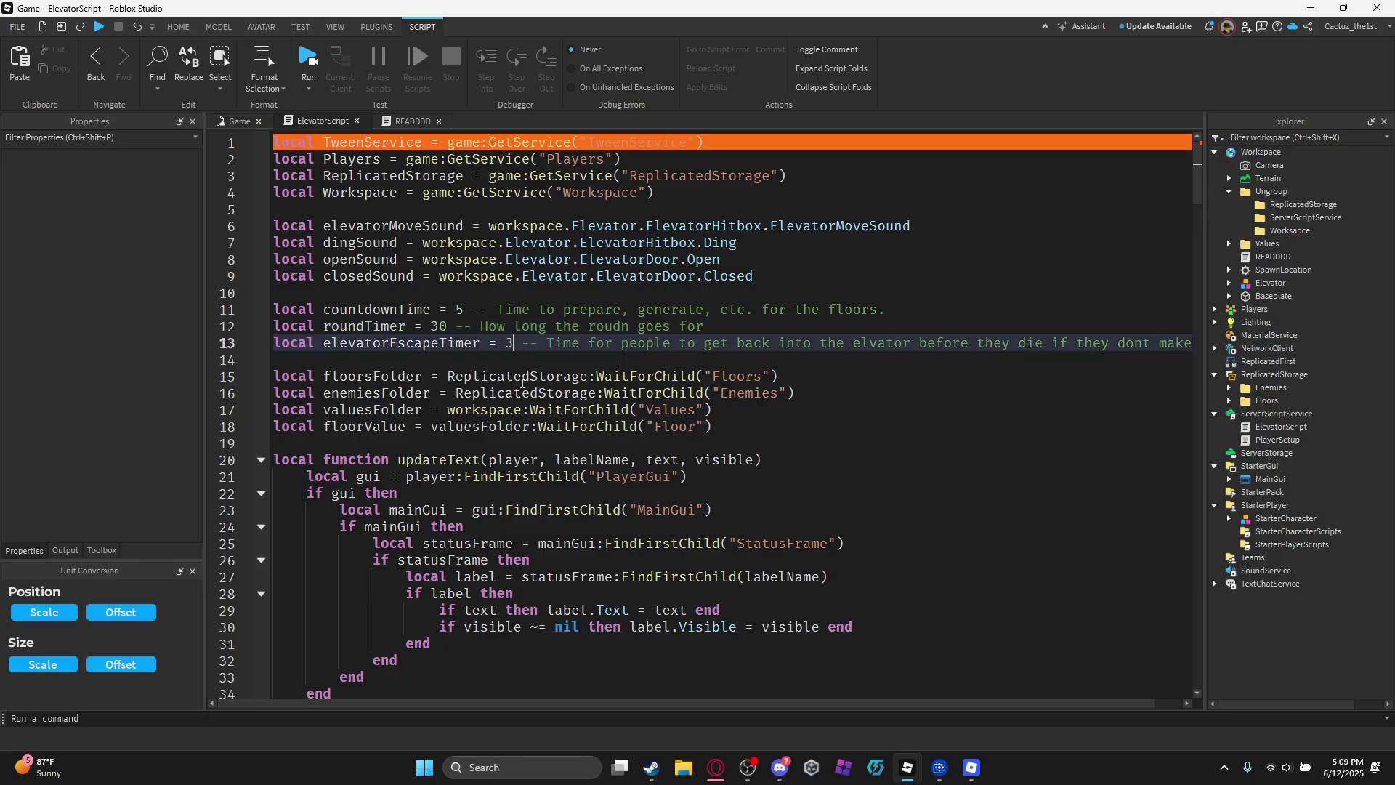
{"action": "scroll", "coordinate": [523, 380], "scroll_direction": "down", "scroll_amount": 12}
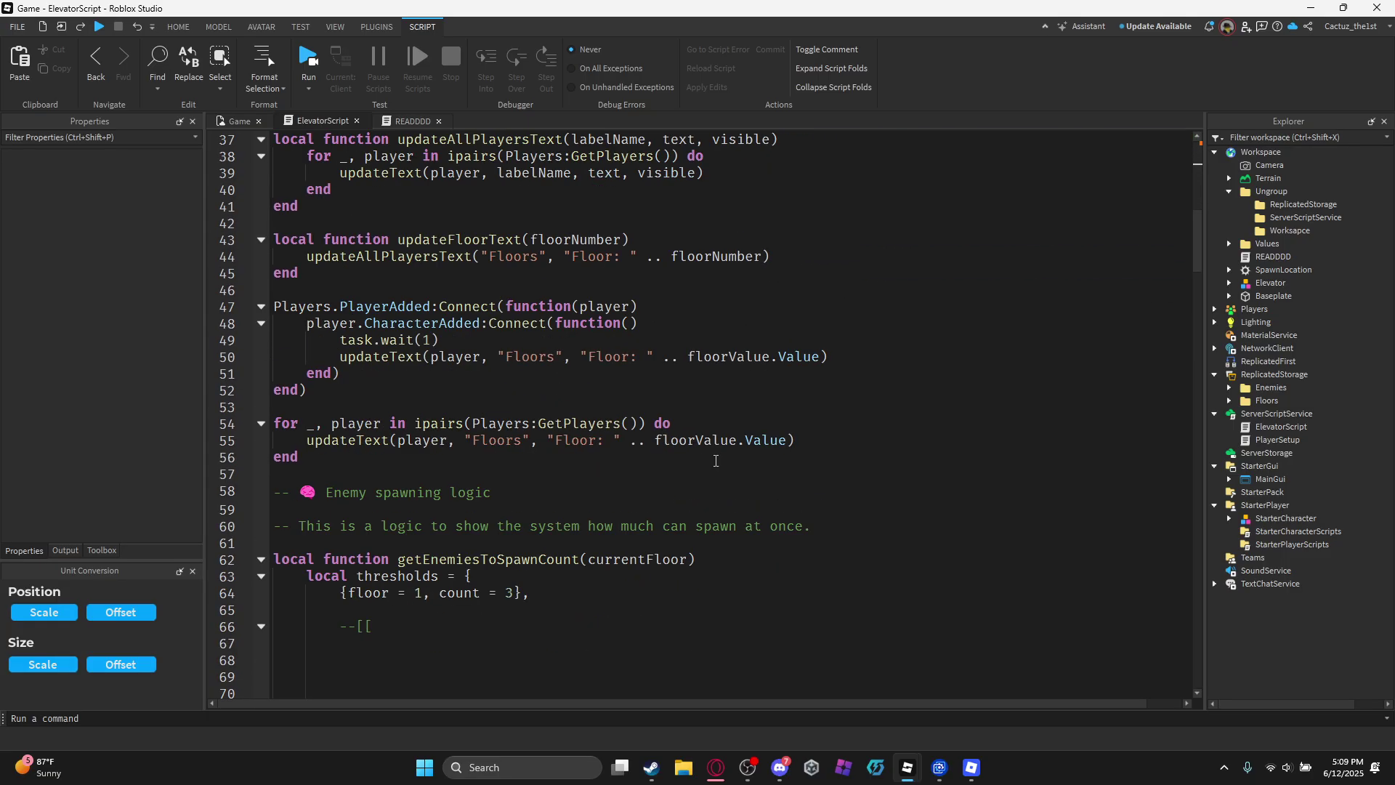
{"action": "scroll", "coordinate": [716, 461], "scroll_direction": "down", "scroll_amount": 18}
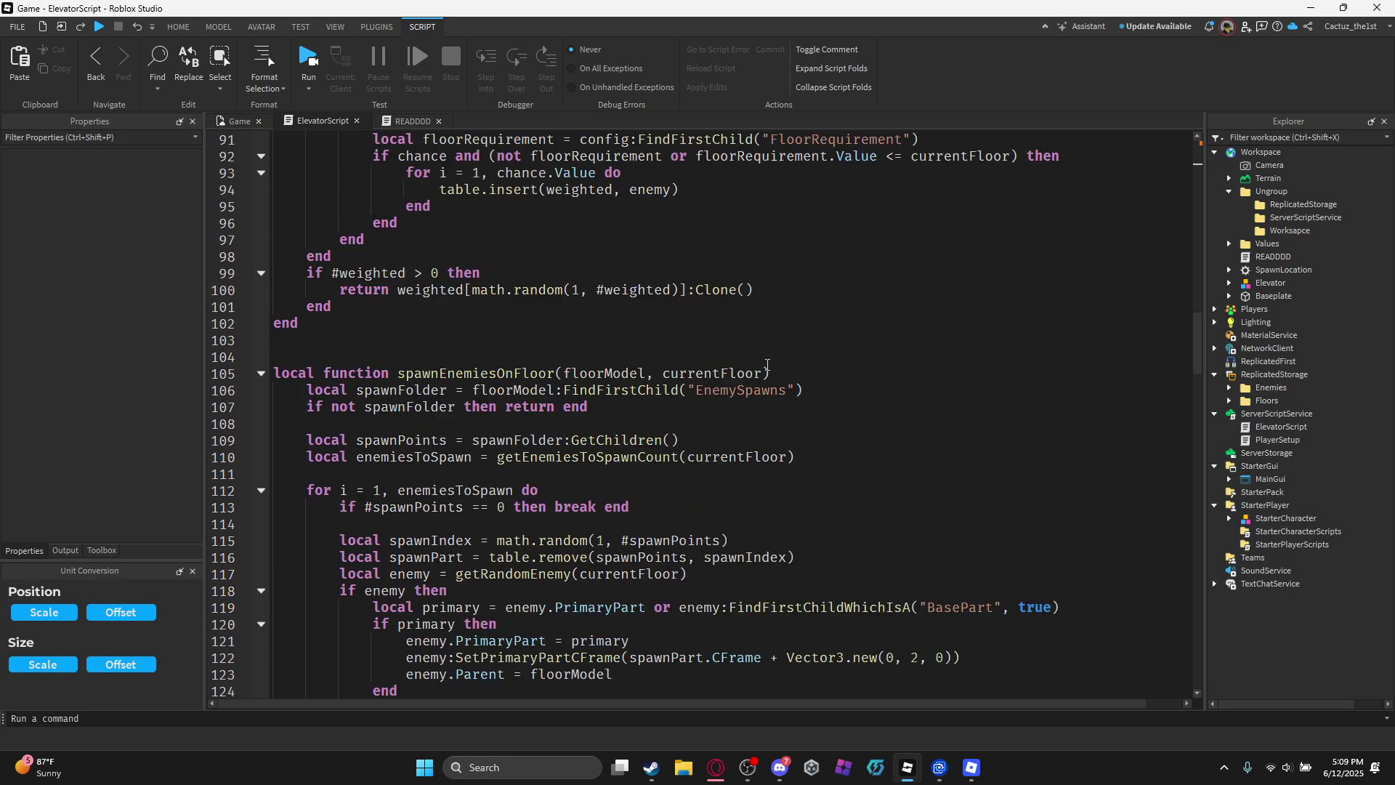
{"action": "scroll", "coordinate": [768, 365], "scroll_direction": "down", "scroll_amount": 3}
Return to the Game view and delete the Ungroup folder from Workspace.
{"action": "left_click", "coordinate": [240, 122]}
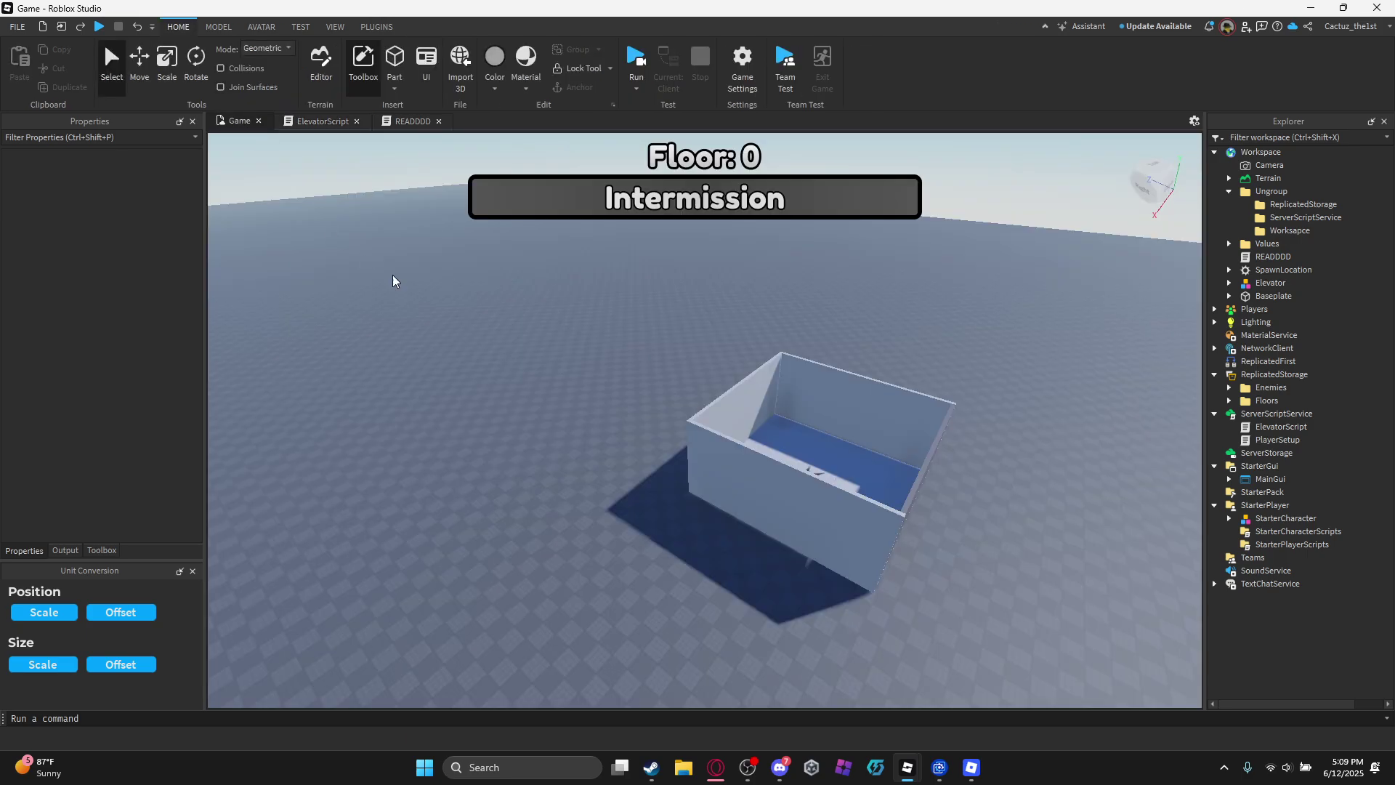
{"action": "right_click_drag", "start_coordinate": [568, 384], "coordinate": [567, 386]}
{"action": "key", "text": "w"}
{"action": "key", "text": "s"}
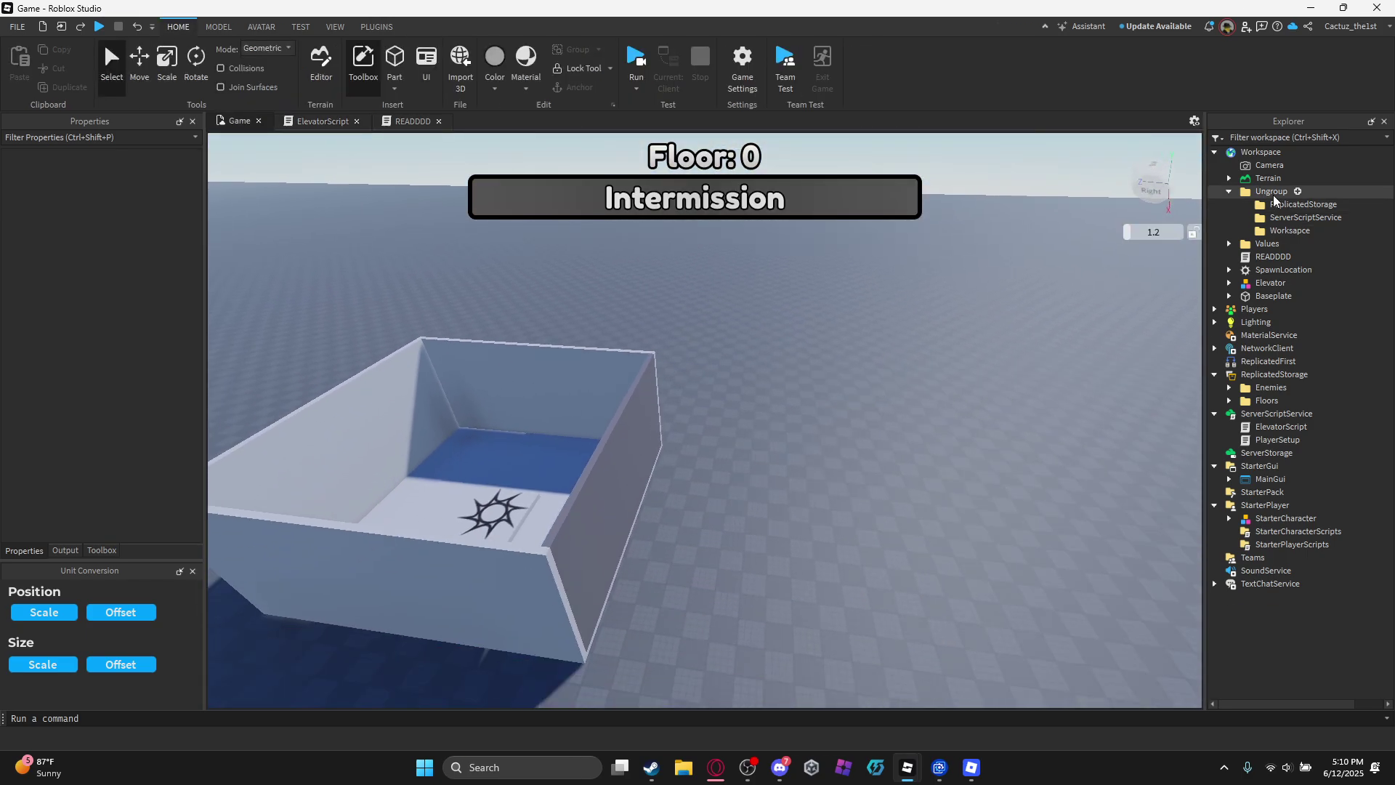
{"action": "left_click", "coordinate": [1270, 193]}
{"action": "key", "text": "Delete"}
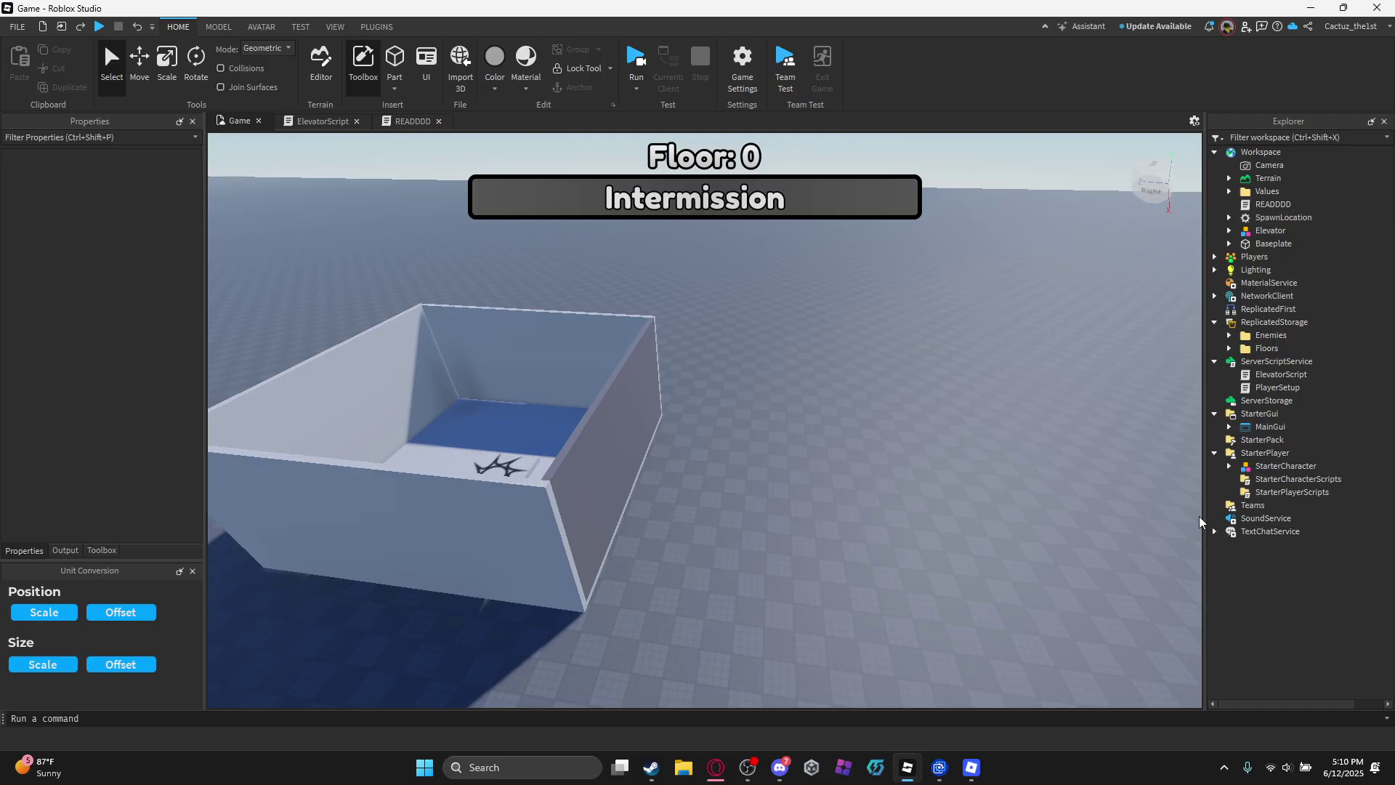
Open the PlayerSetup script to view its code, and undo the accidental move of ElevatorScript into PlayerSetup.
{"action": "left_click", "coordinate": [1270, 389]}
{"action": "double_click", "coordinate": [1270, 392]}
{"action": "left_click_drag", "start_coordinate": [1264, 376], "coordinate": [1265, 386]}
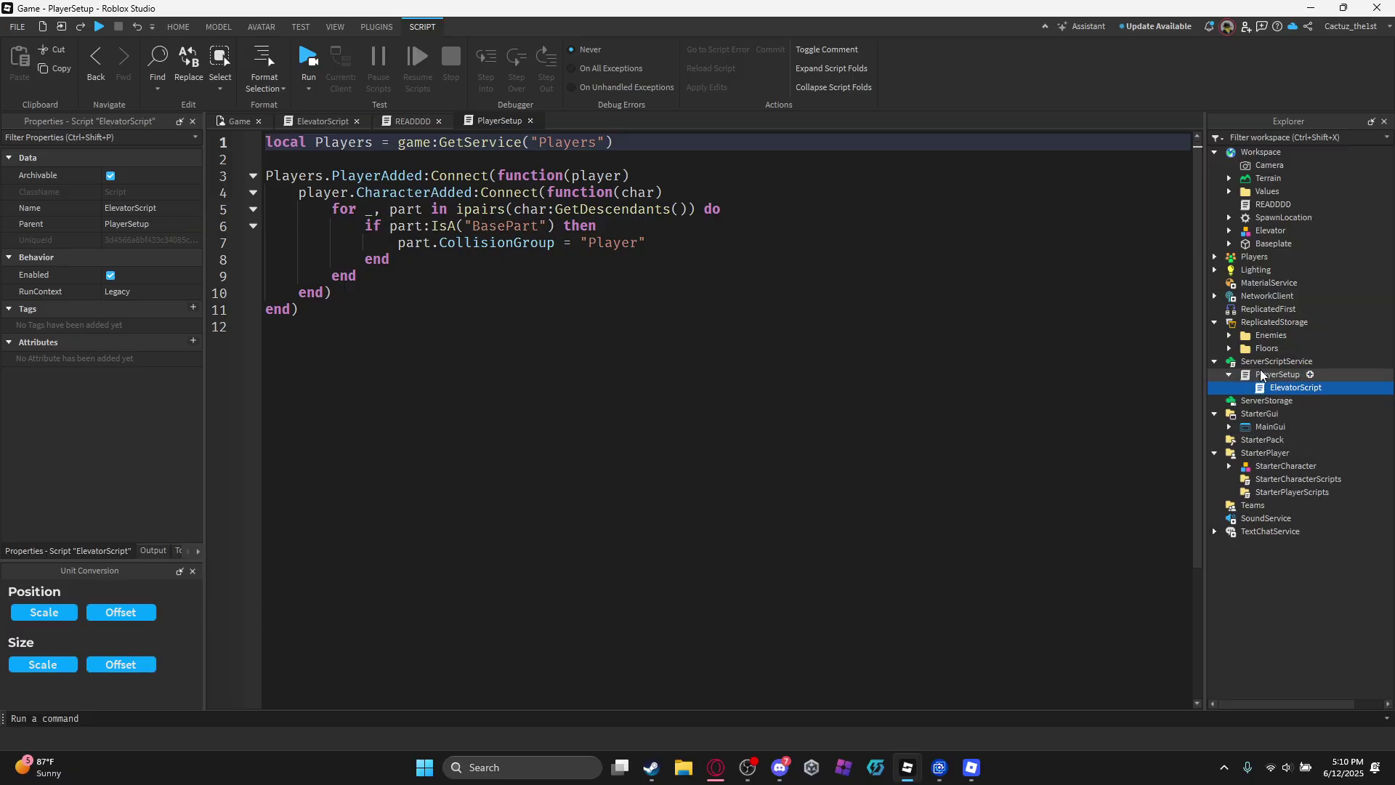
{"action": "key", "text": "ctrl+z"}
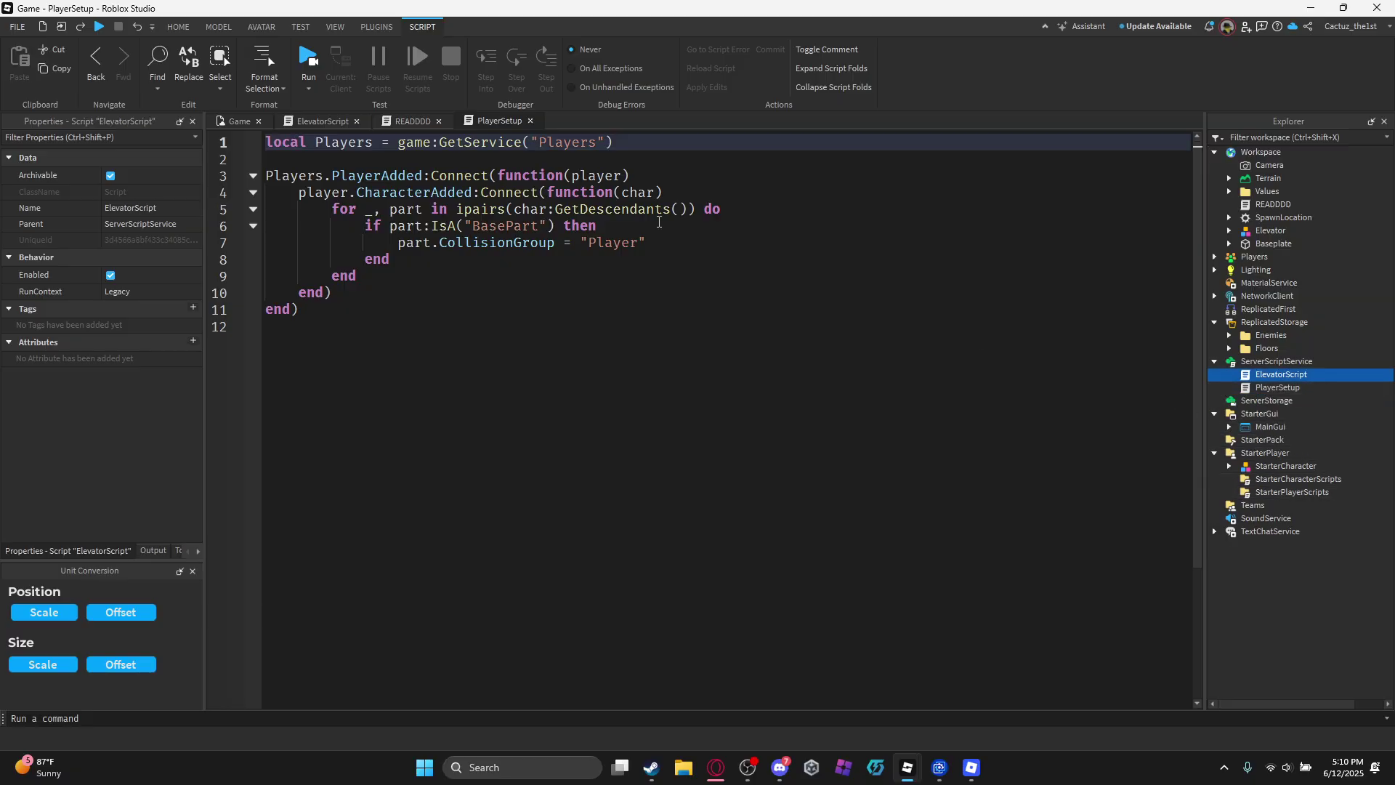
Return to the Game view and publish the game to Roblox.
{"action": "left_click", "coordinate": [240, 122]}
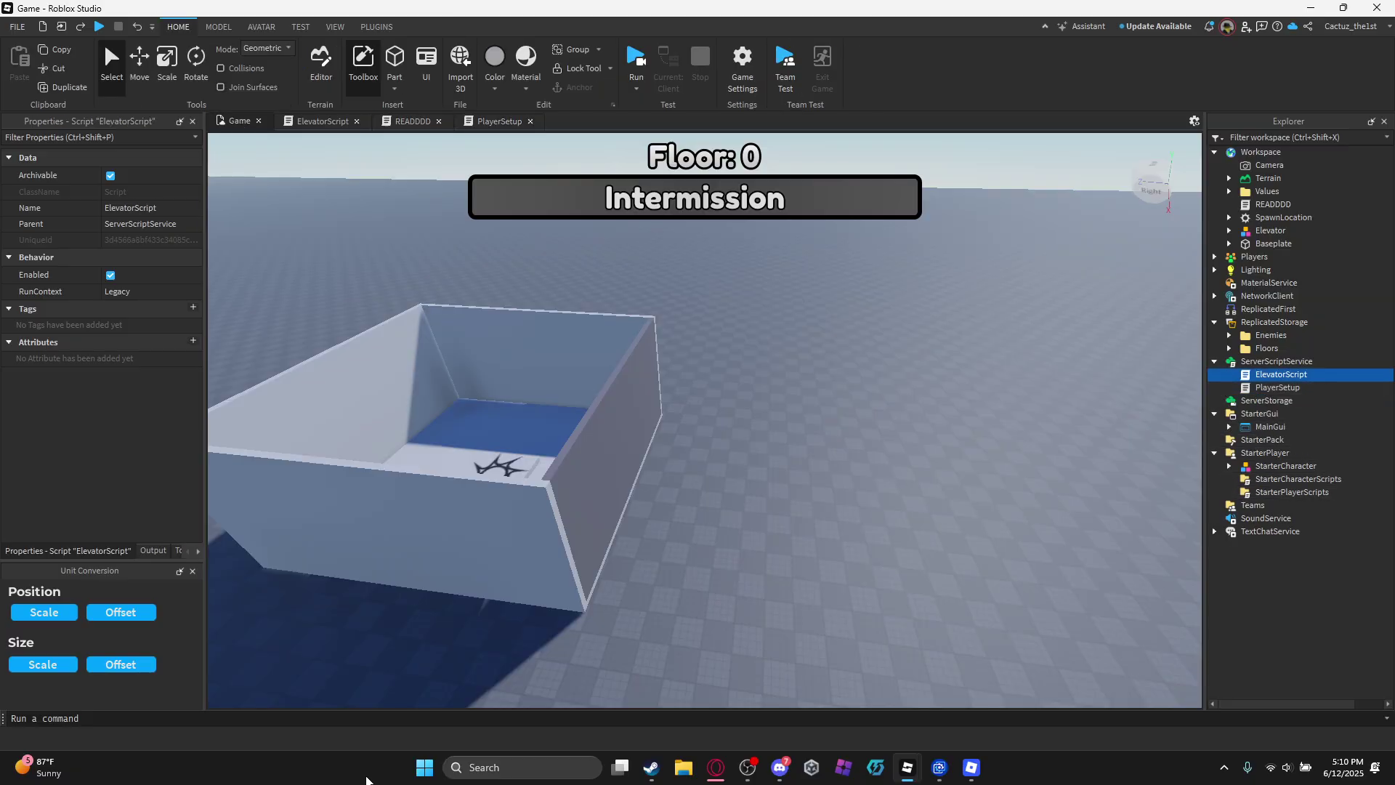
{"action": "left_click", "coordinate": [614, 547]}
{"action": "left_click", "coordinate": [17, 27]}
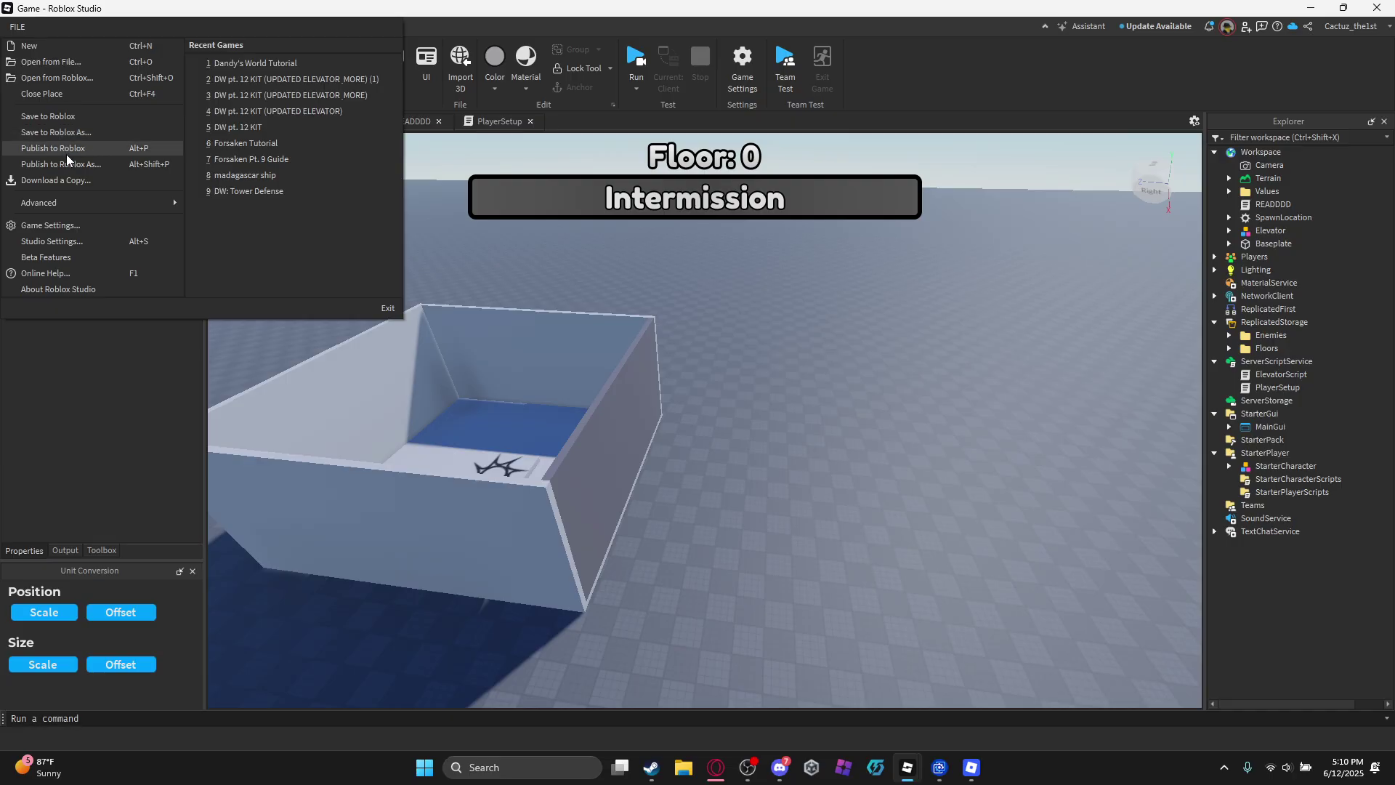
{"action": "left_click", "coordinate": [67, 154]}
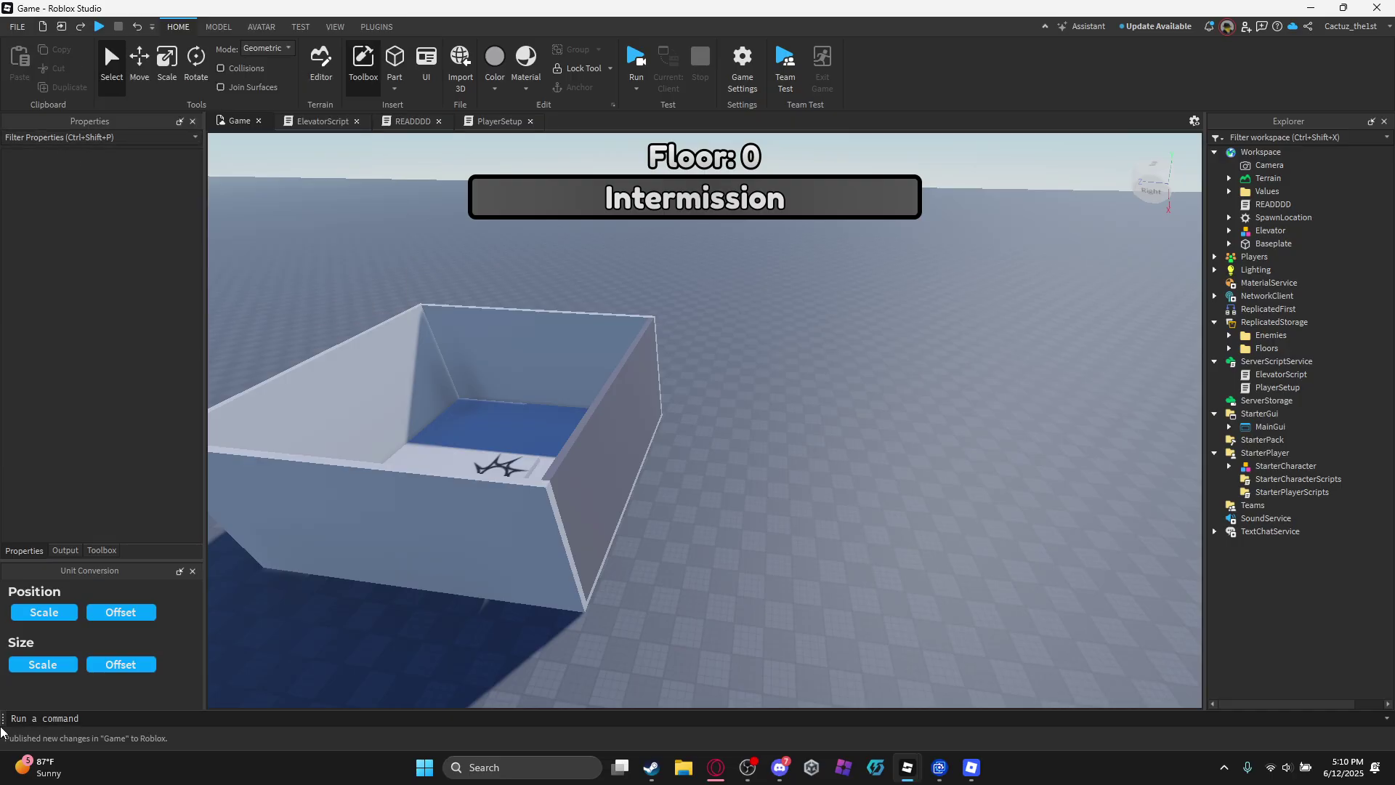